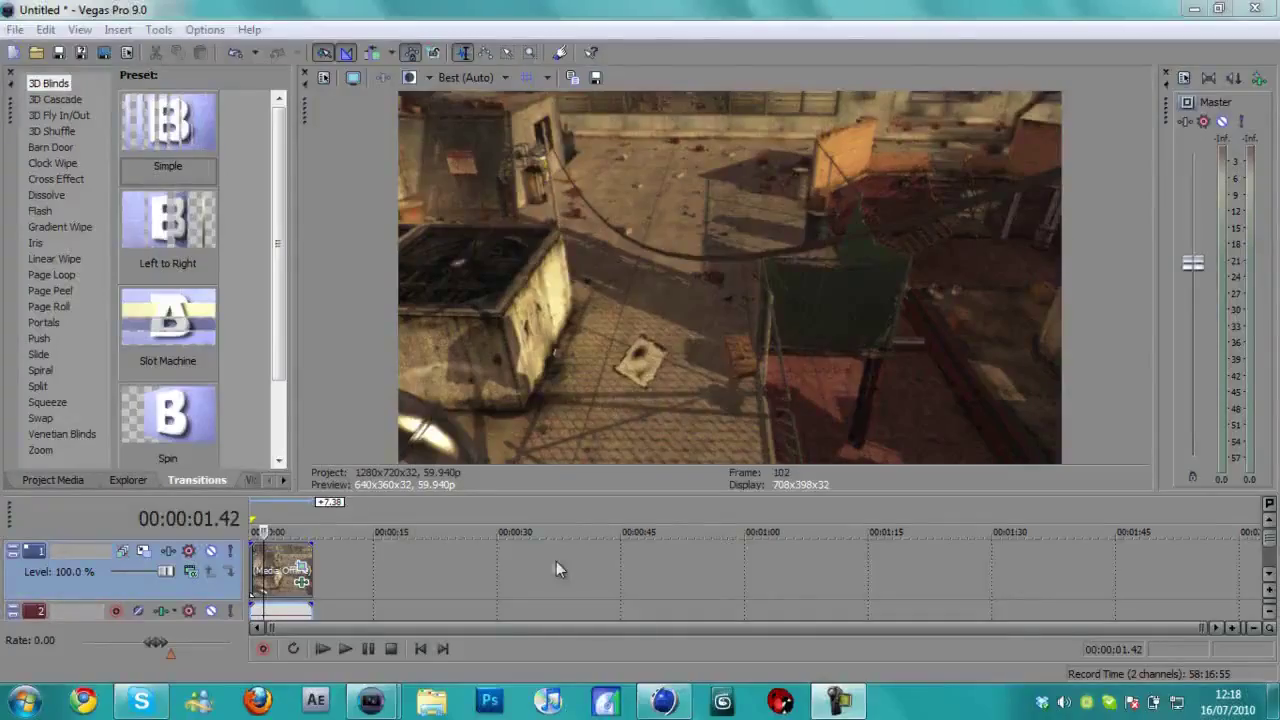
- Scrub back and forth through the clip's first few seconds to review the footage
left_click(275, 577)
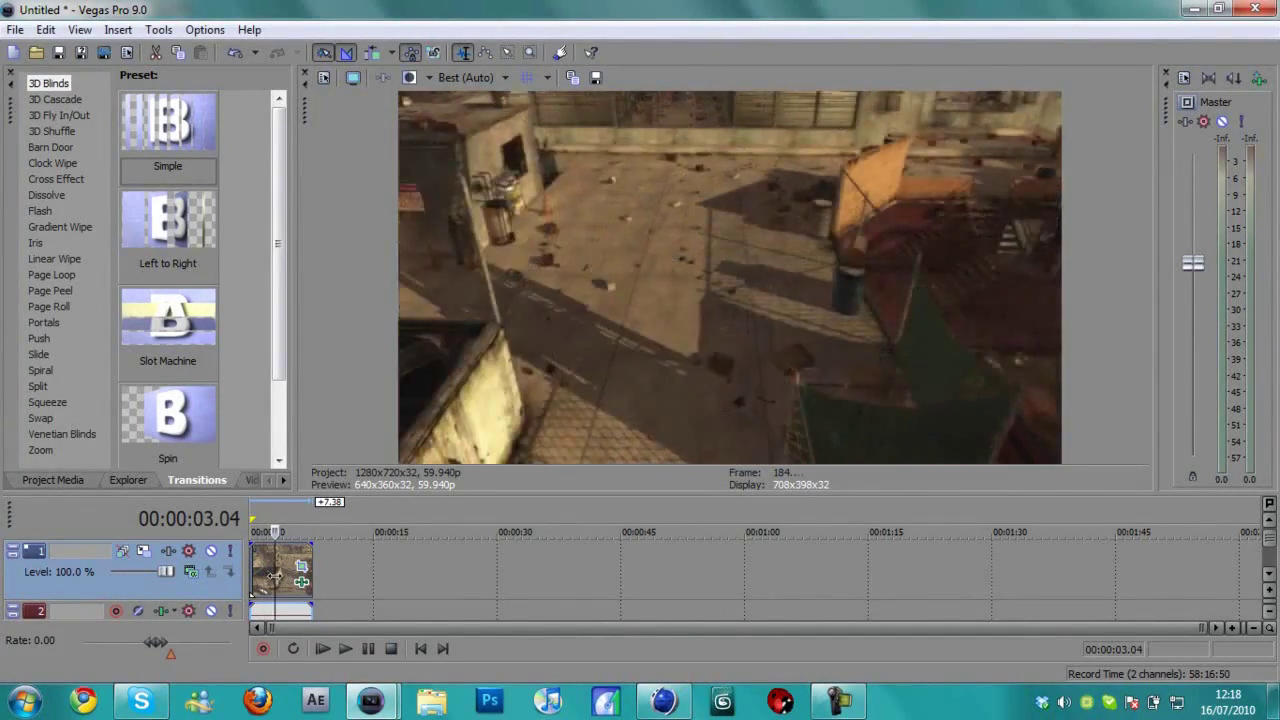
left_click(268, 575)
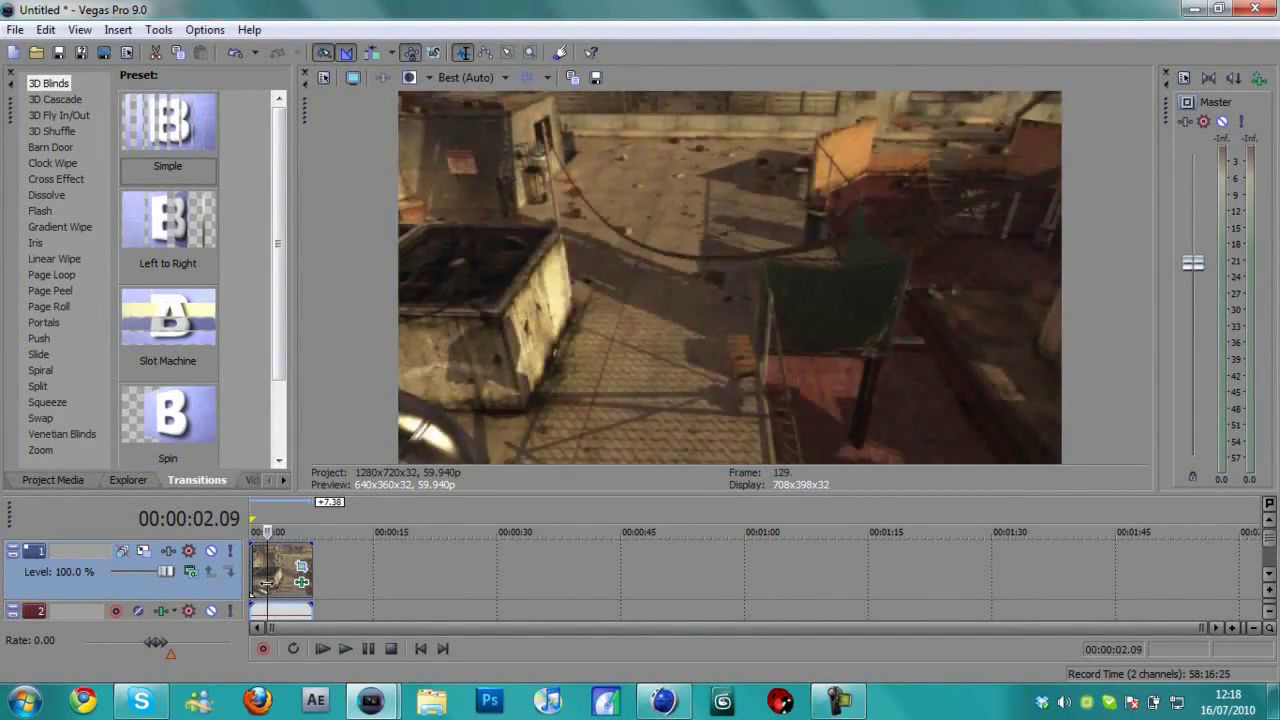
left_click(258, 585)
left_click(276, 583)
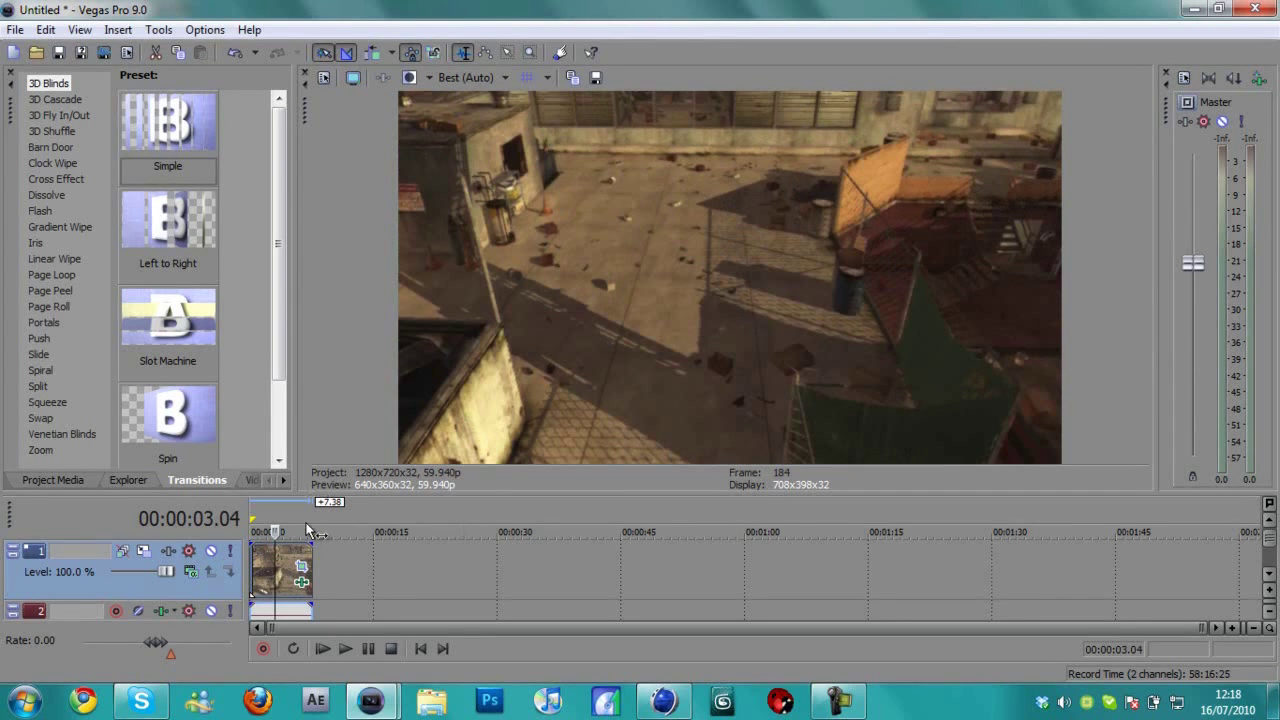
- Mark a time selection from the clip start to 00:00:07.38
left_click_drag(328, 575, 10, 575)
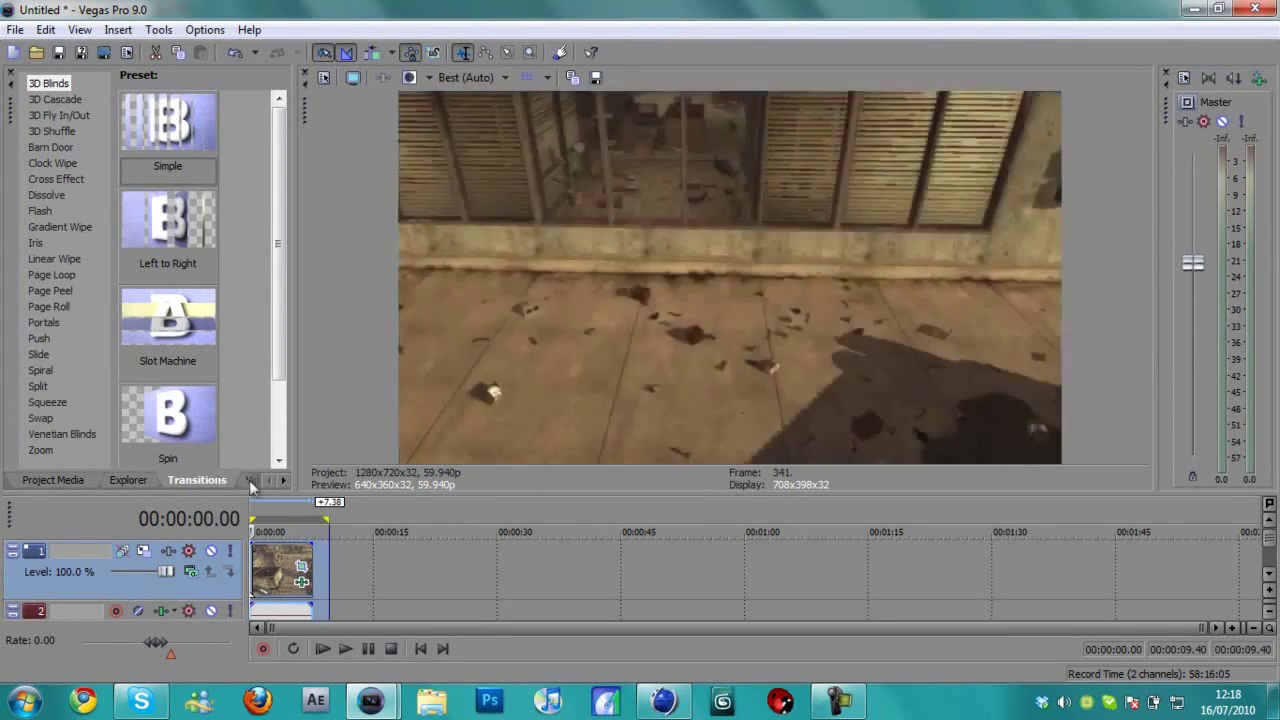
left_click(329, 522)
left_click(313, 518)
left_click_drag(317, 517, 307, 516)
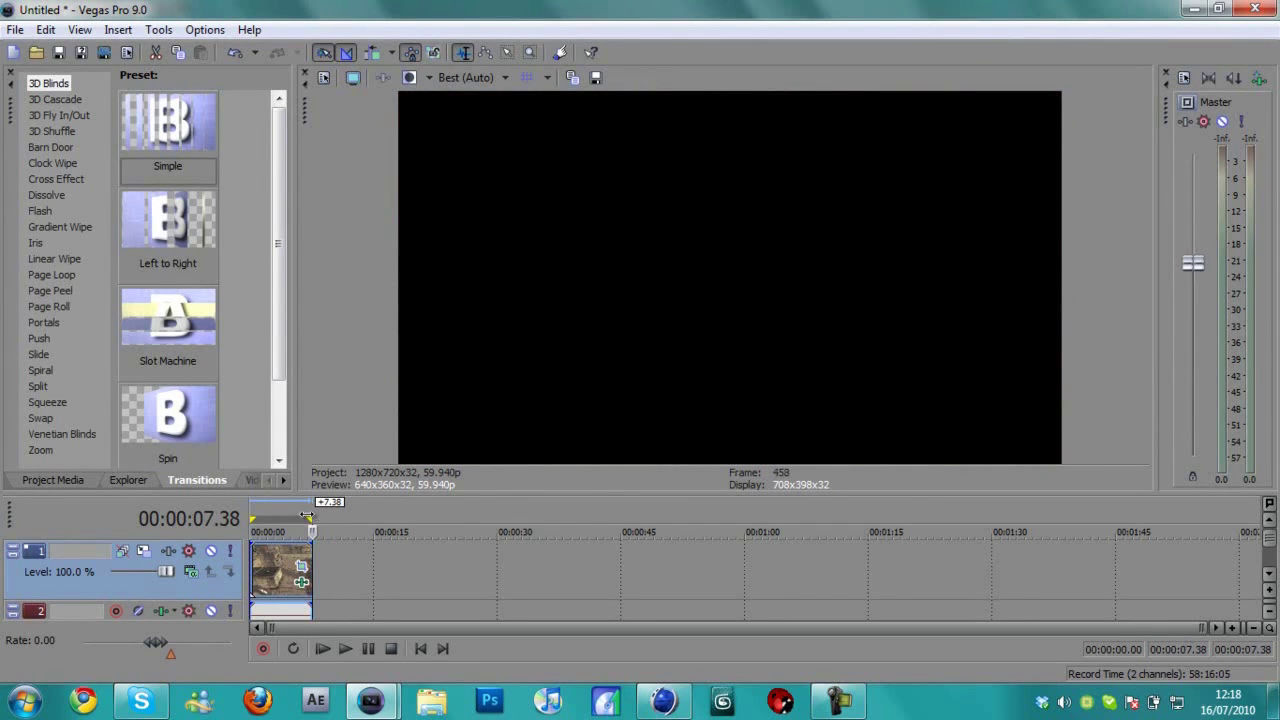
- From Render As, create and open an empty New folder inside juicetra
left_click(15, 29)
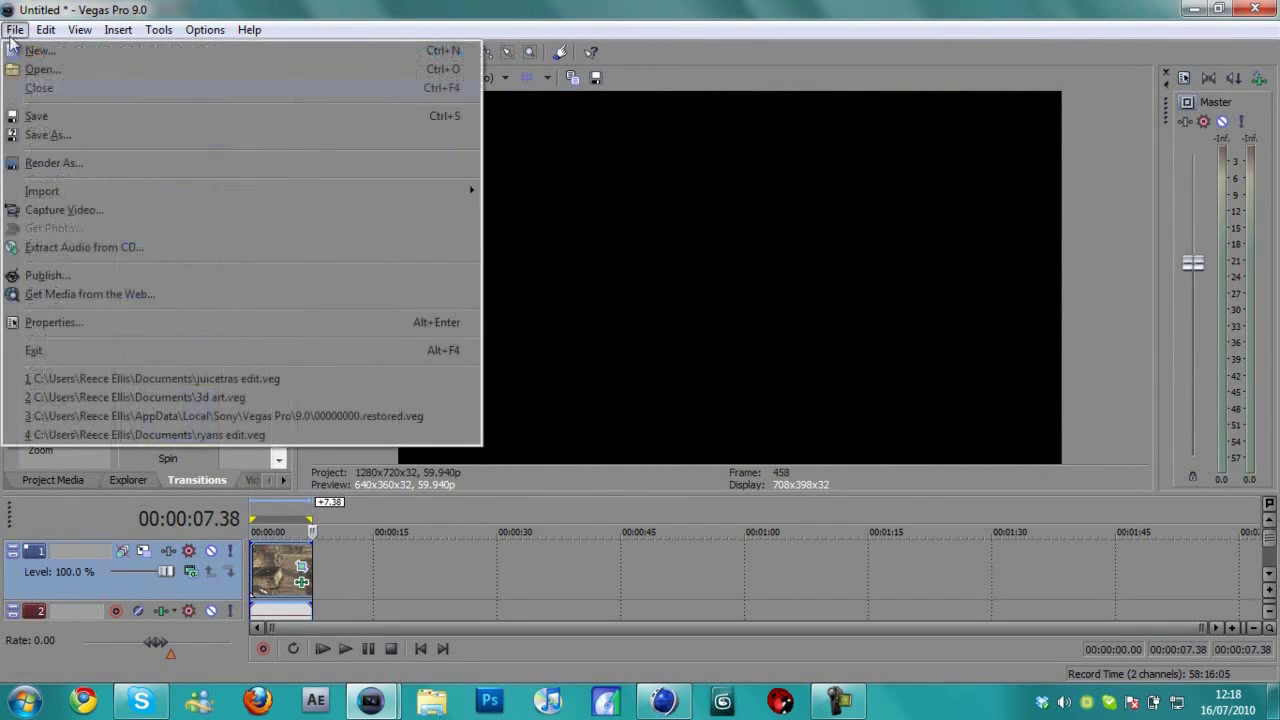
left_click(30, 161)
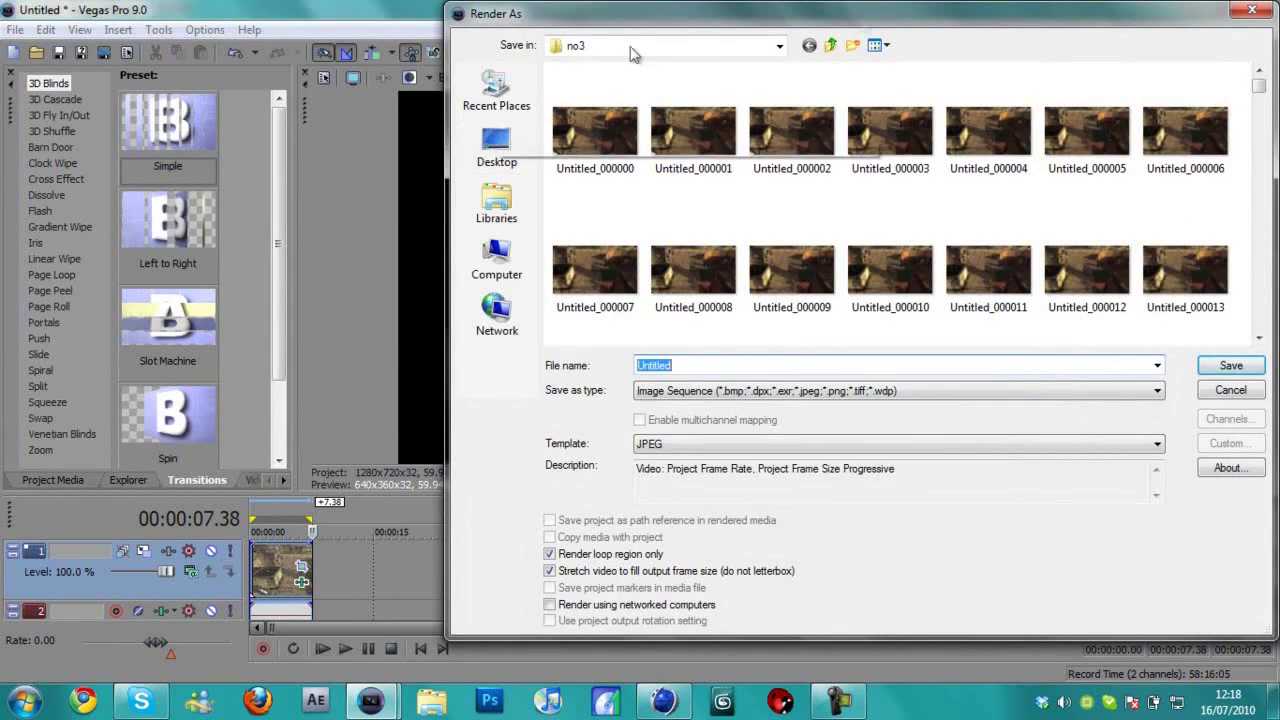
left_click(836, 47)
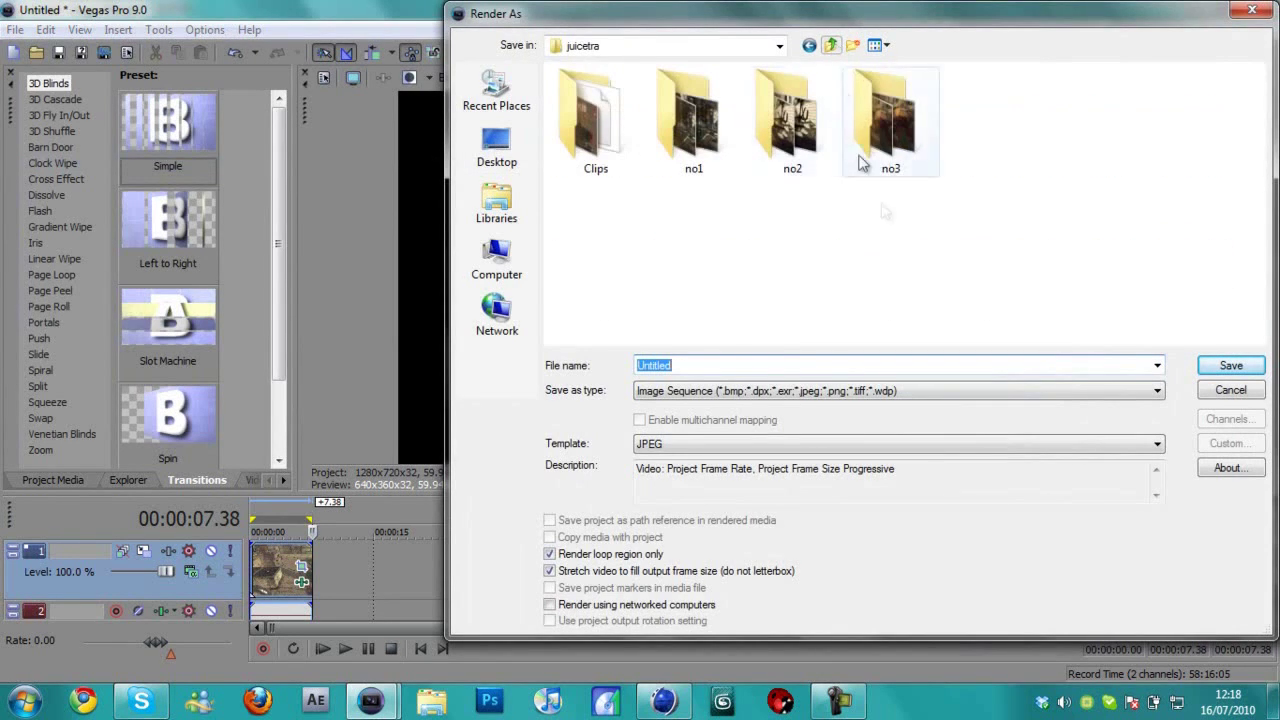
right_click(797, 252)
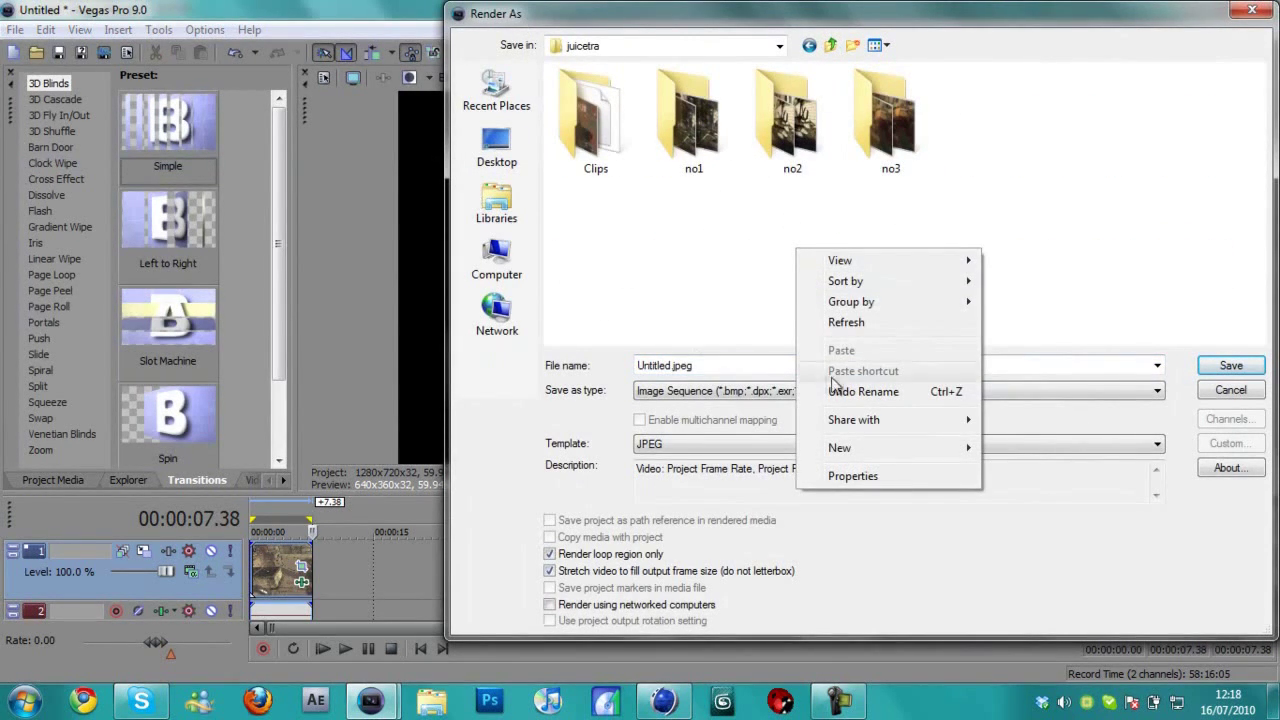
mouse_move(849, 448)
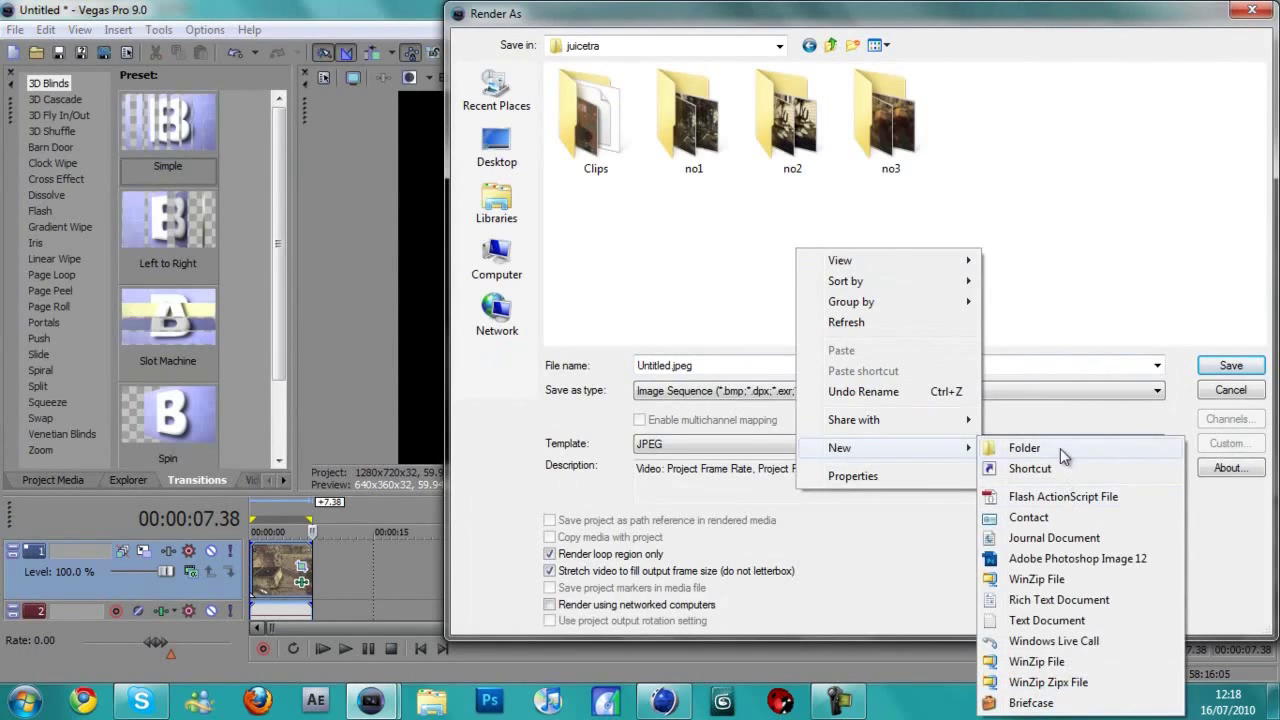
left_click(1059, 448)
left_click(684, 150)
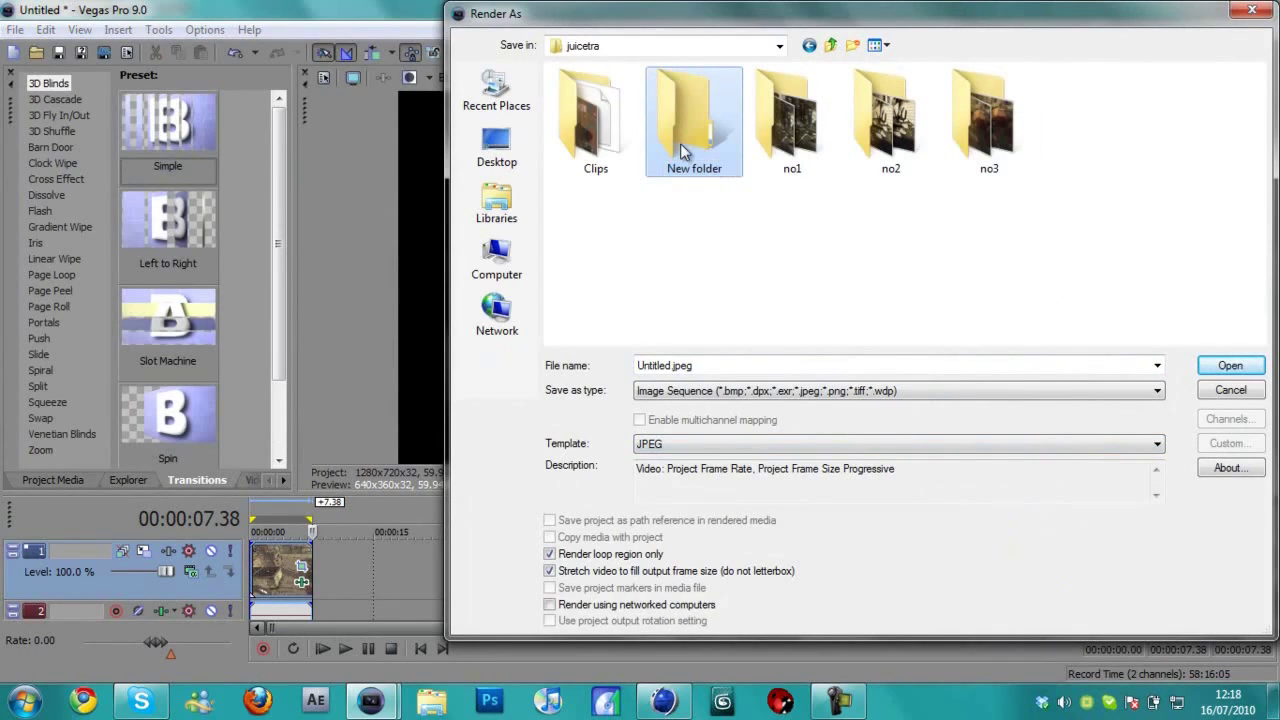
double_click(684, 150)
- Keep Image Sequence output with the JPEG template, then cancel the render
left_click(684, 391)
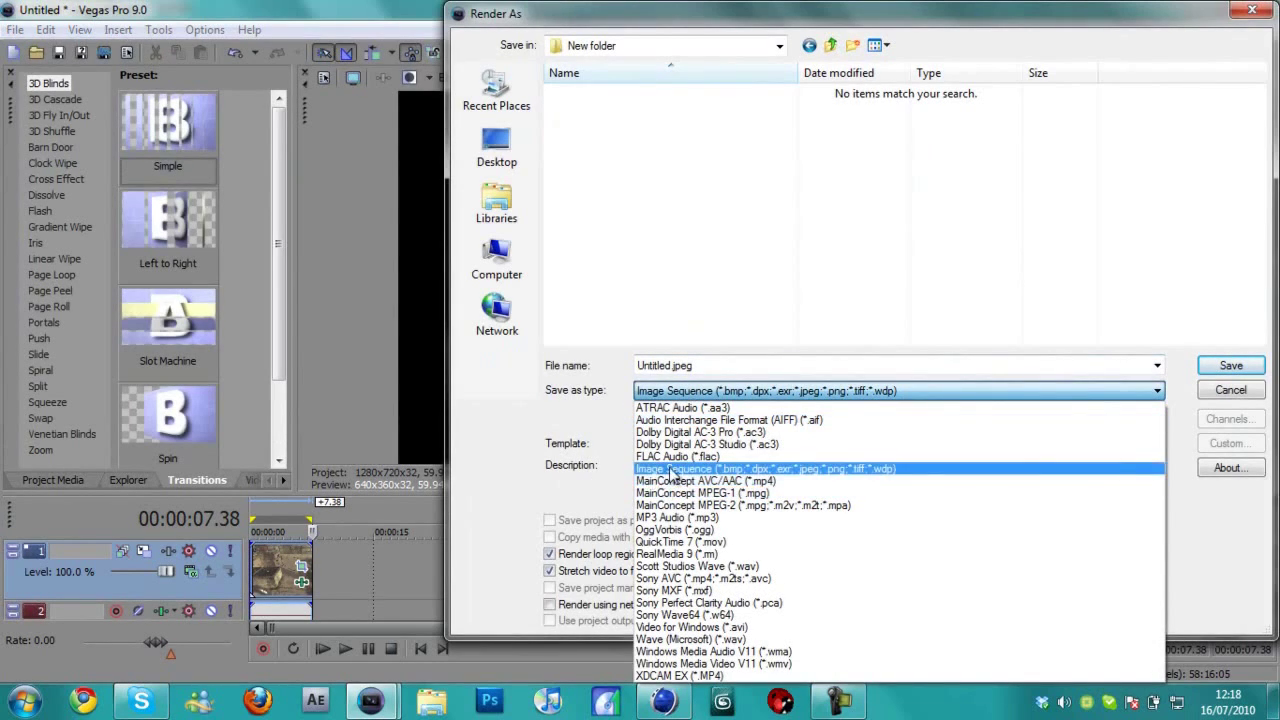
left_click(665, 468)
left_click(662, 444)
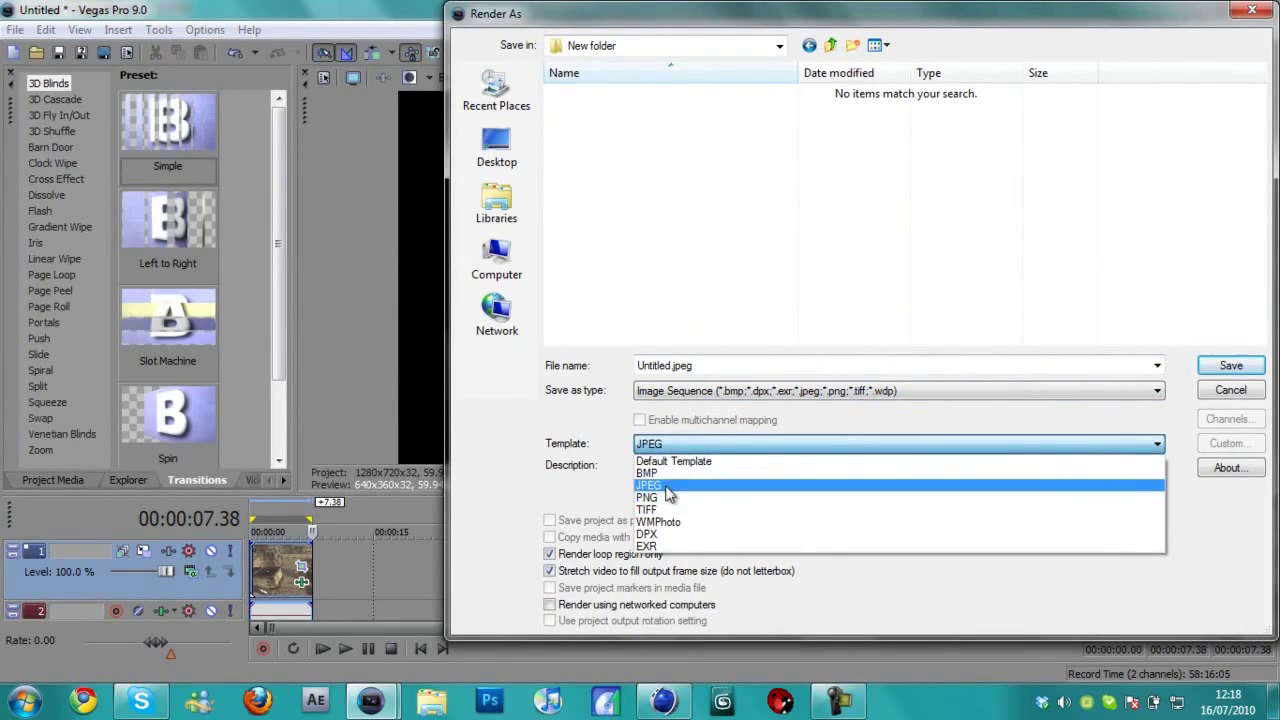
left_click(668, 486)
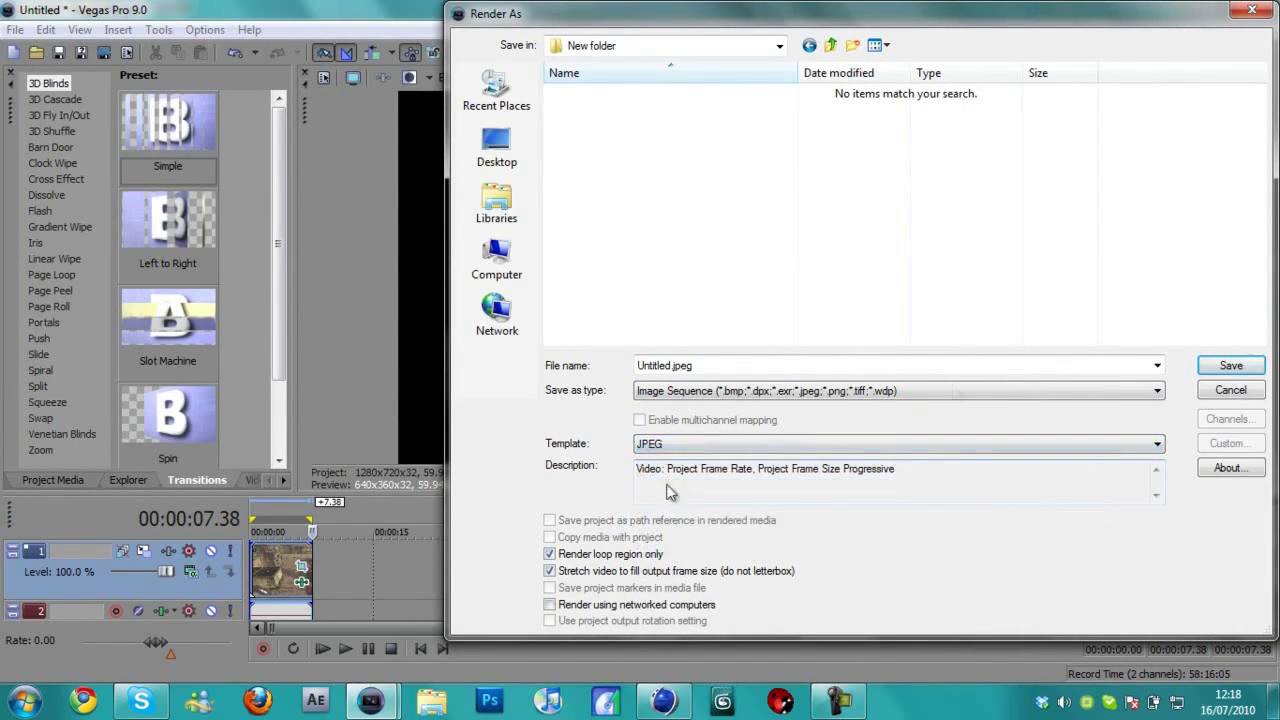
left_click(1224, 392)
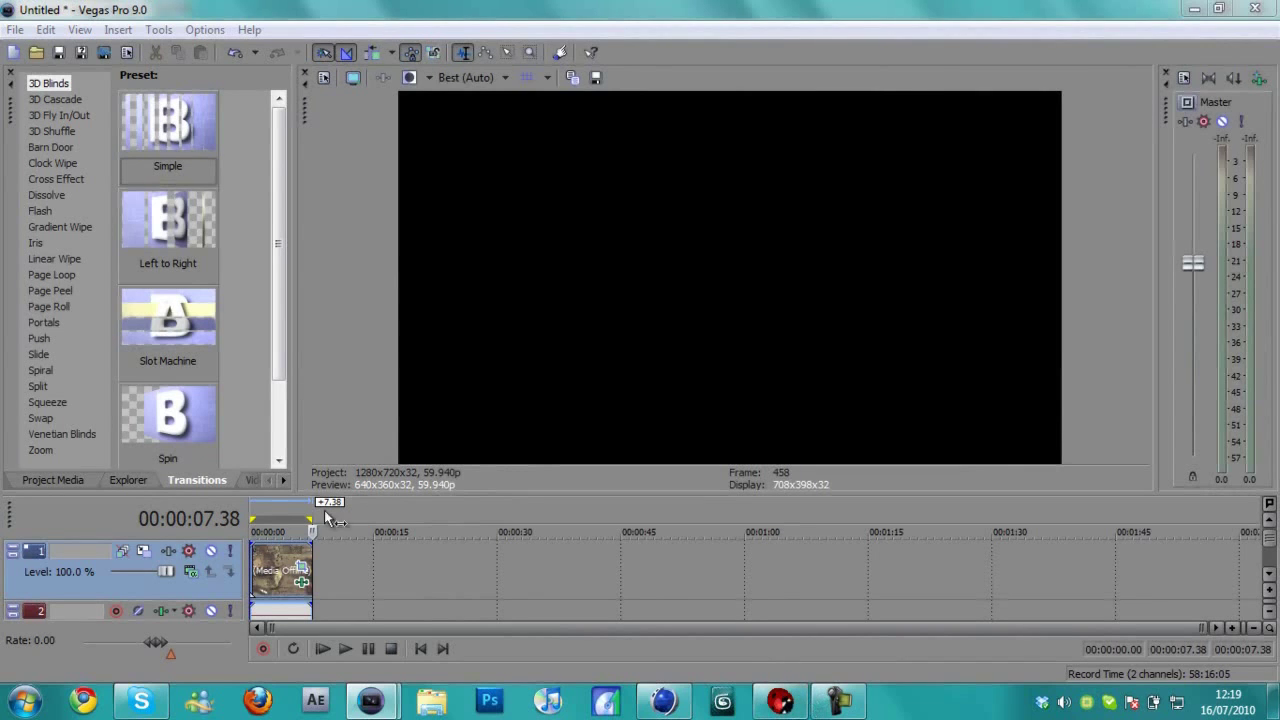
- Move playback later in the clip and switch over to boujou
left_click(323, 557)
left_click(838, 700)
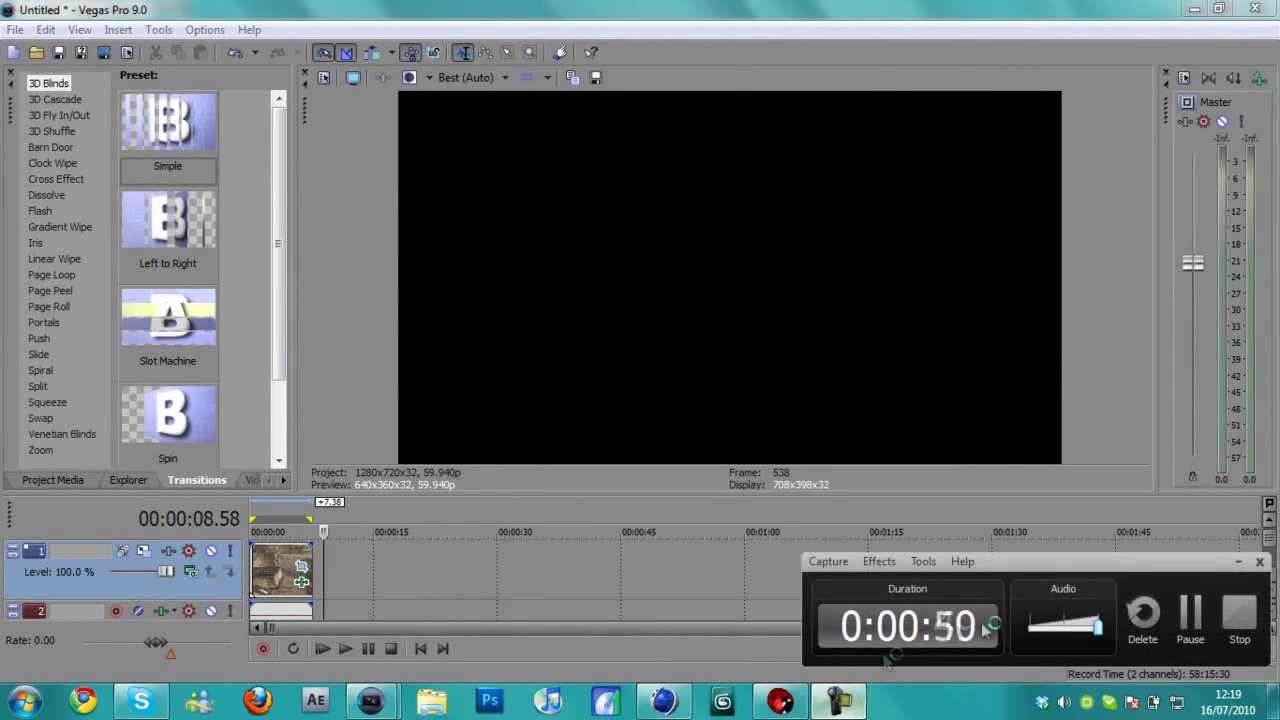
left_click(1200, 605)
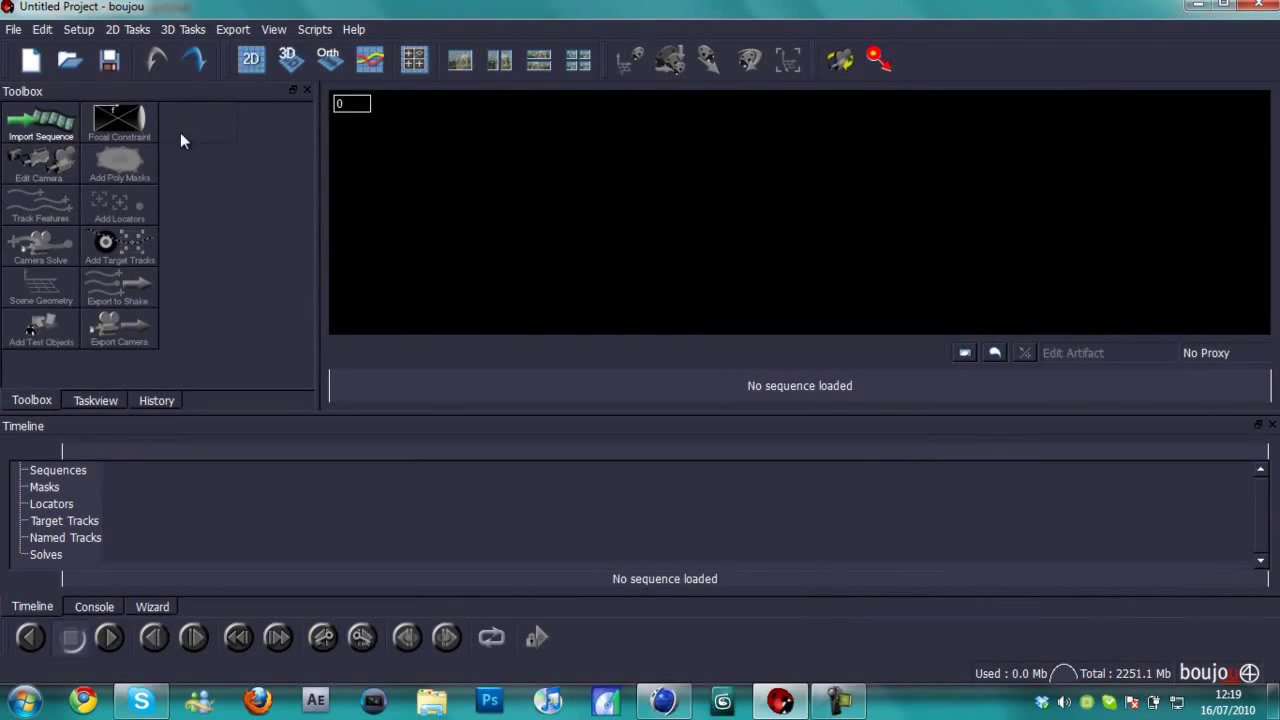
- Browse to the no3 folder of rendered frames in Desktop/juicetra to import an image sequence
left_click(50, 133)
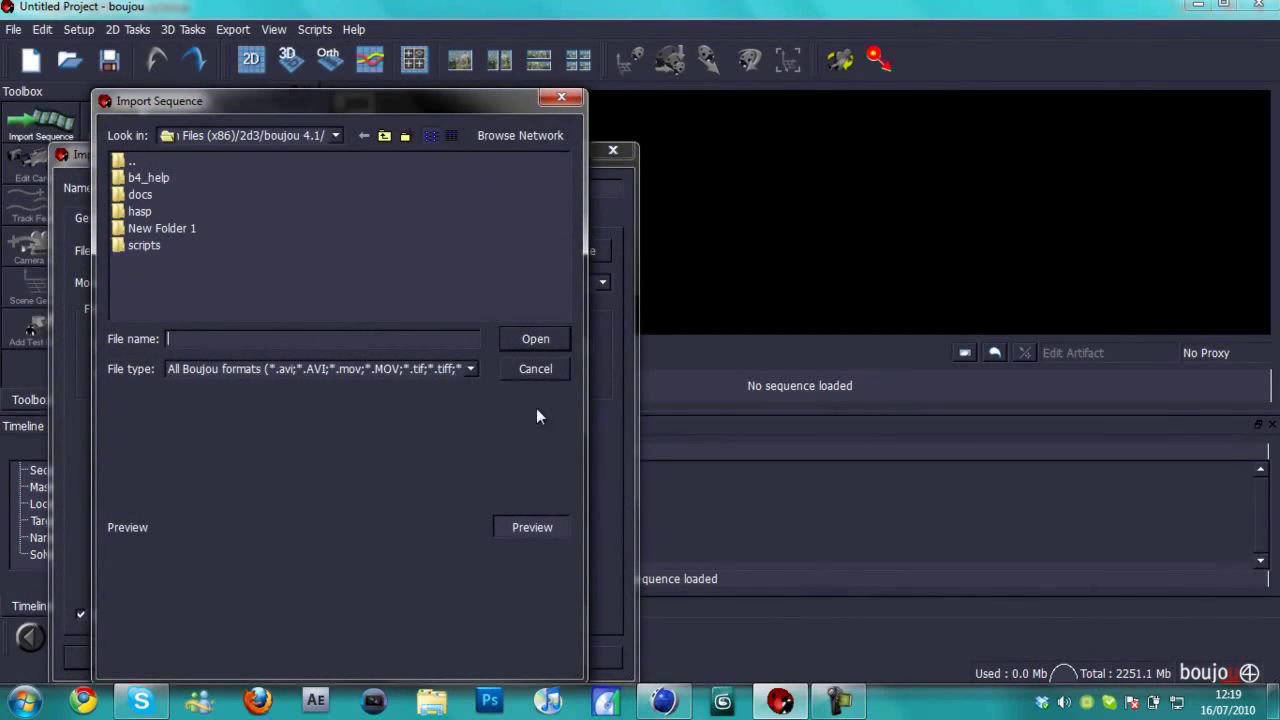
left_click(538, 371)
left_click(616, 152)
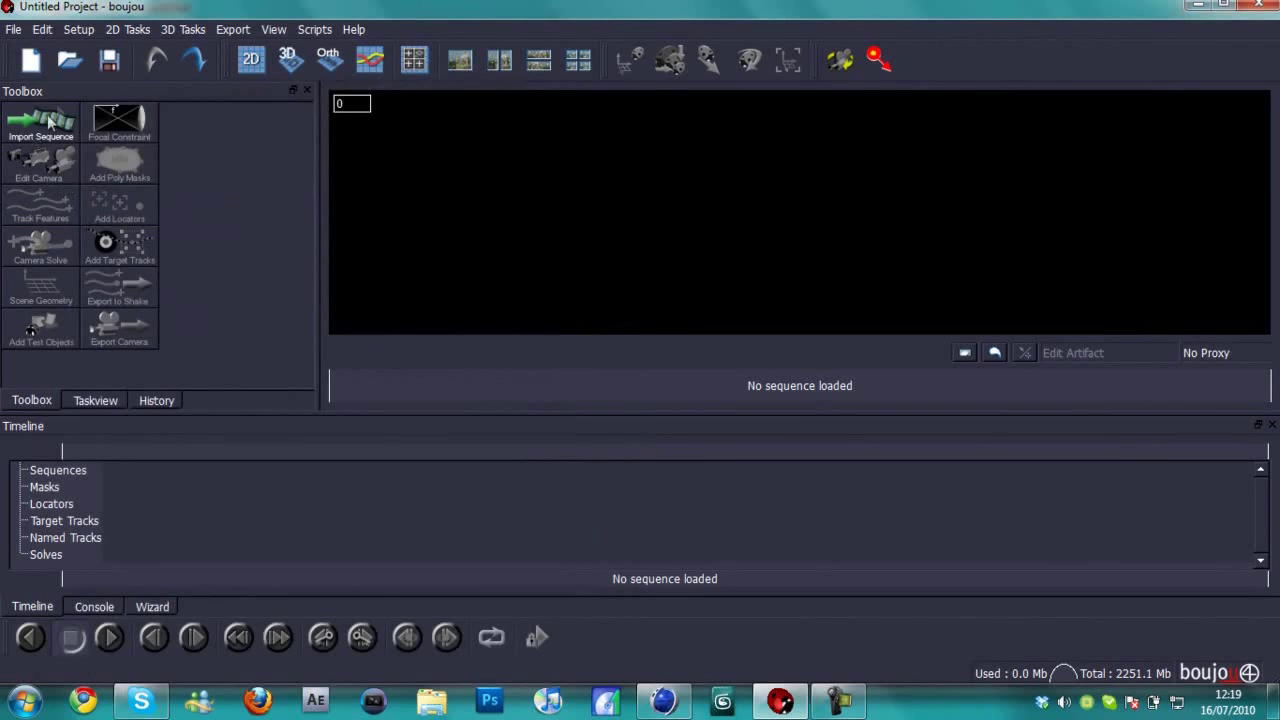
left_click(17, 141)
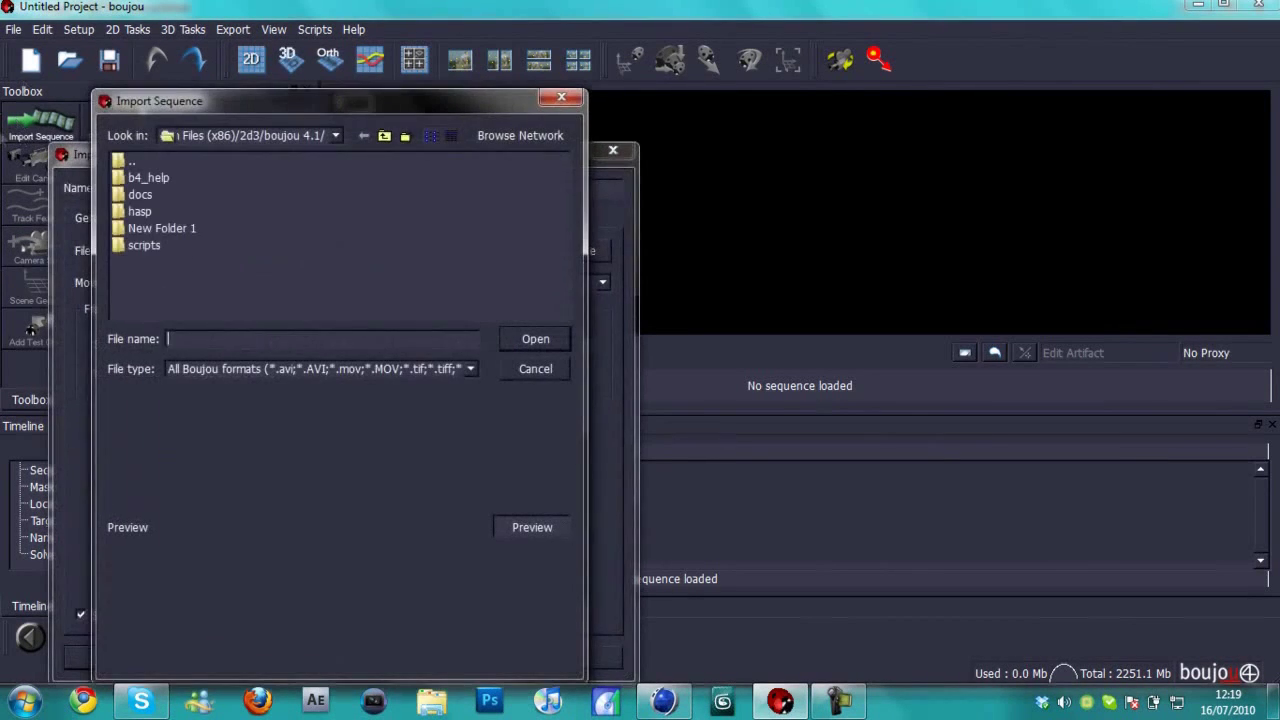
left_click(384, 135)
double_click(384, 135)
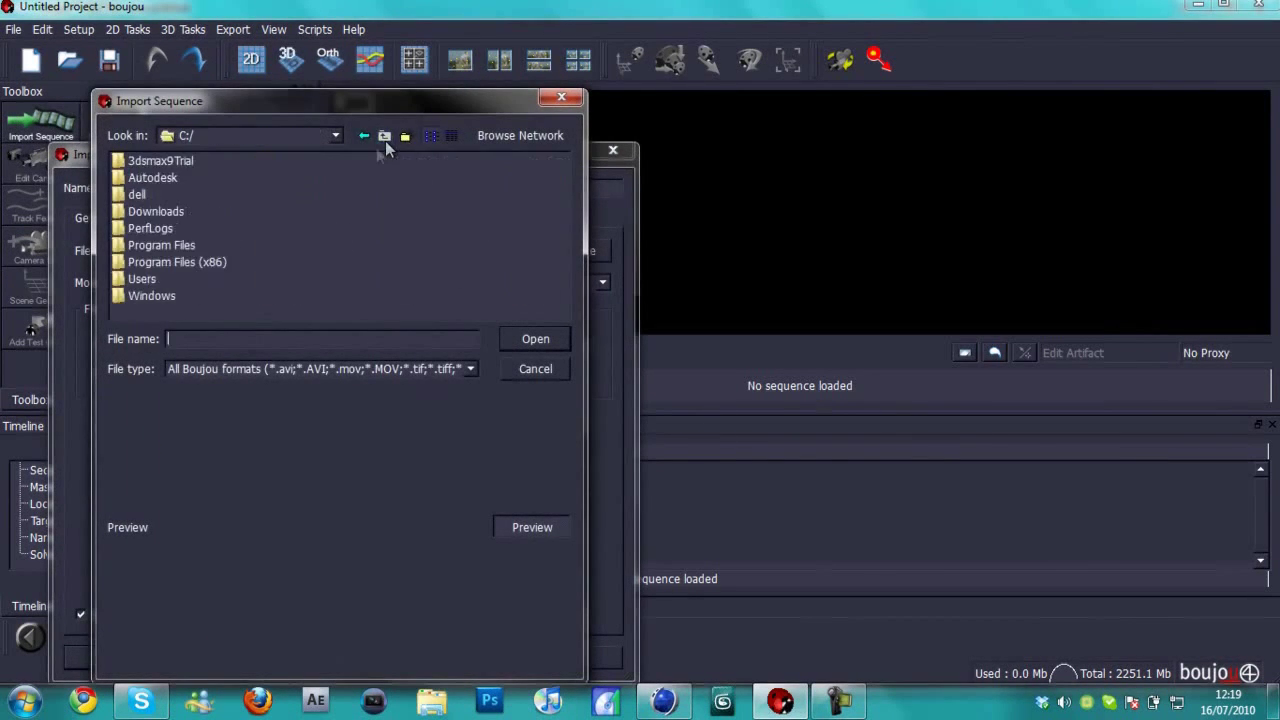
double_click(143, 279)
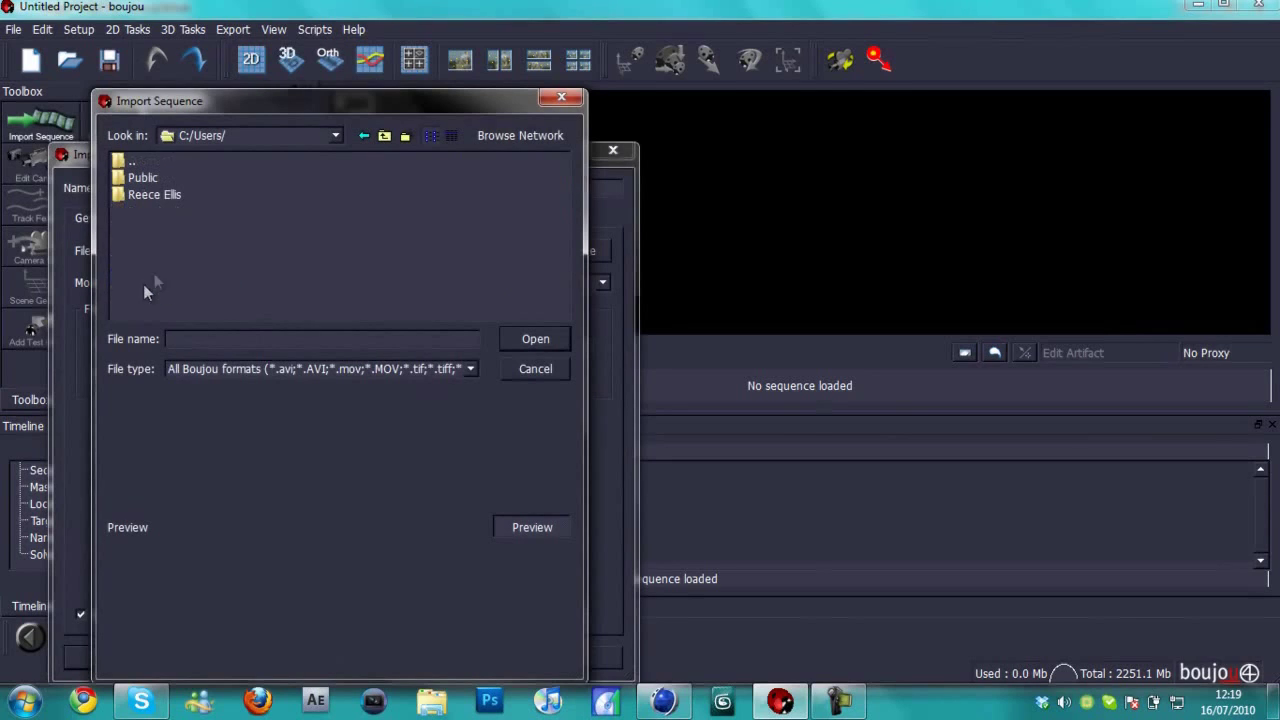
double_click(167, 195)
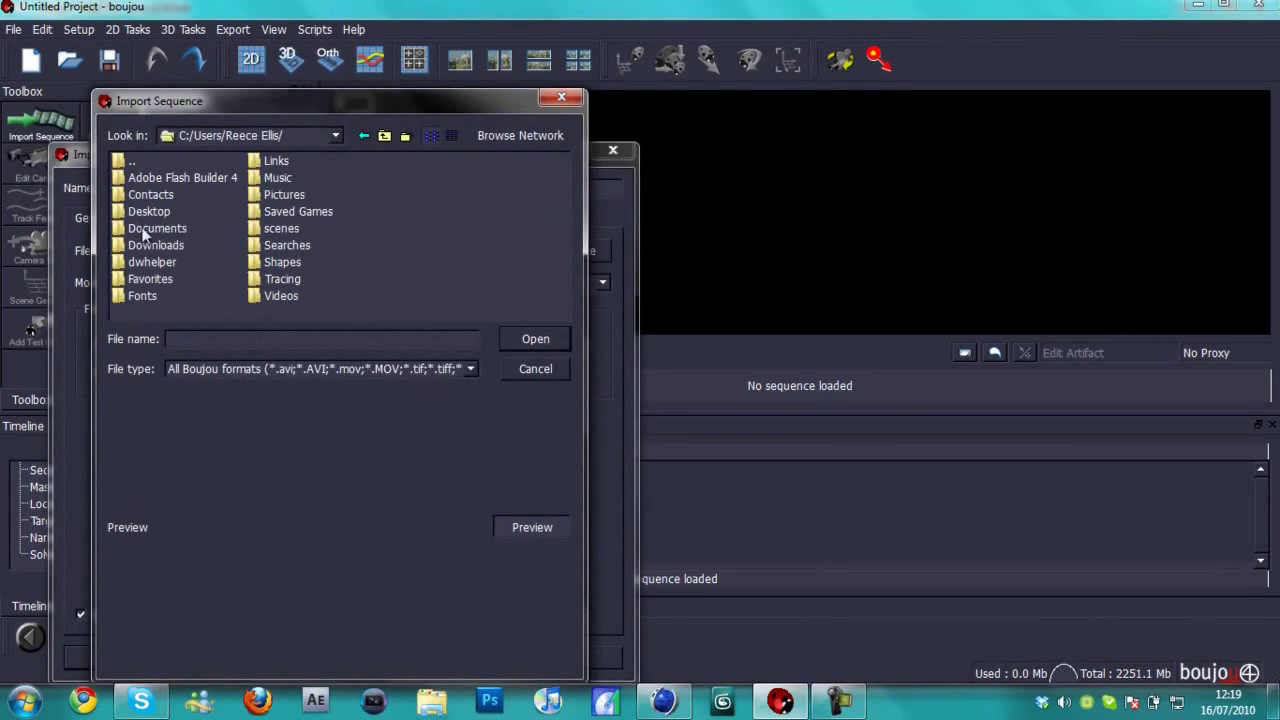
double_click(160, 211)
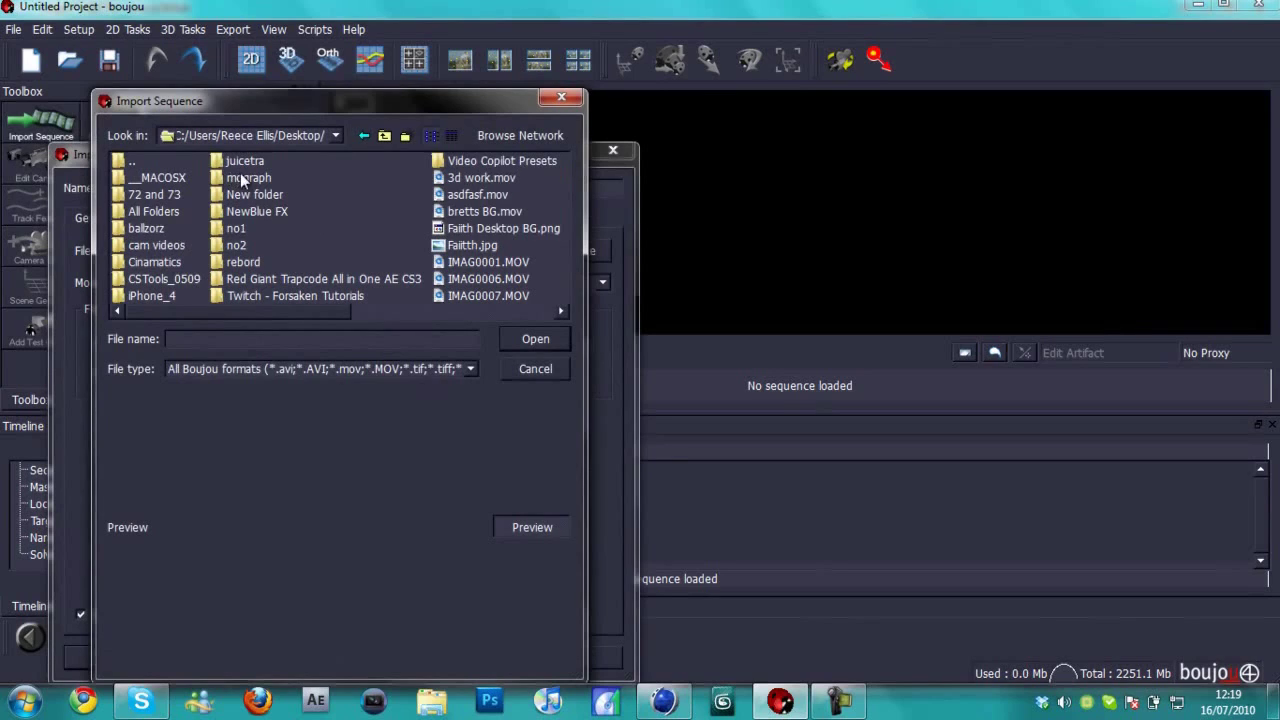
double_click(240, 161)
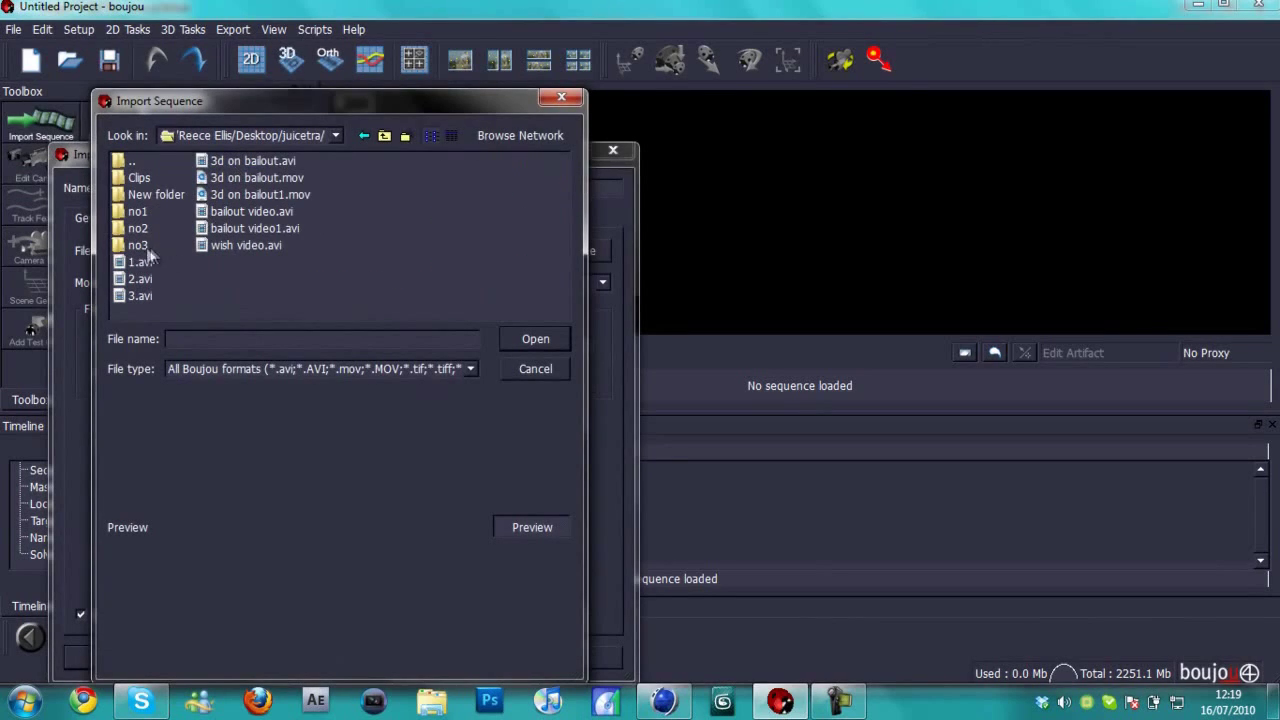
left_click(138, 248)
double_click(136, 246)
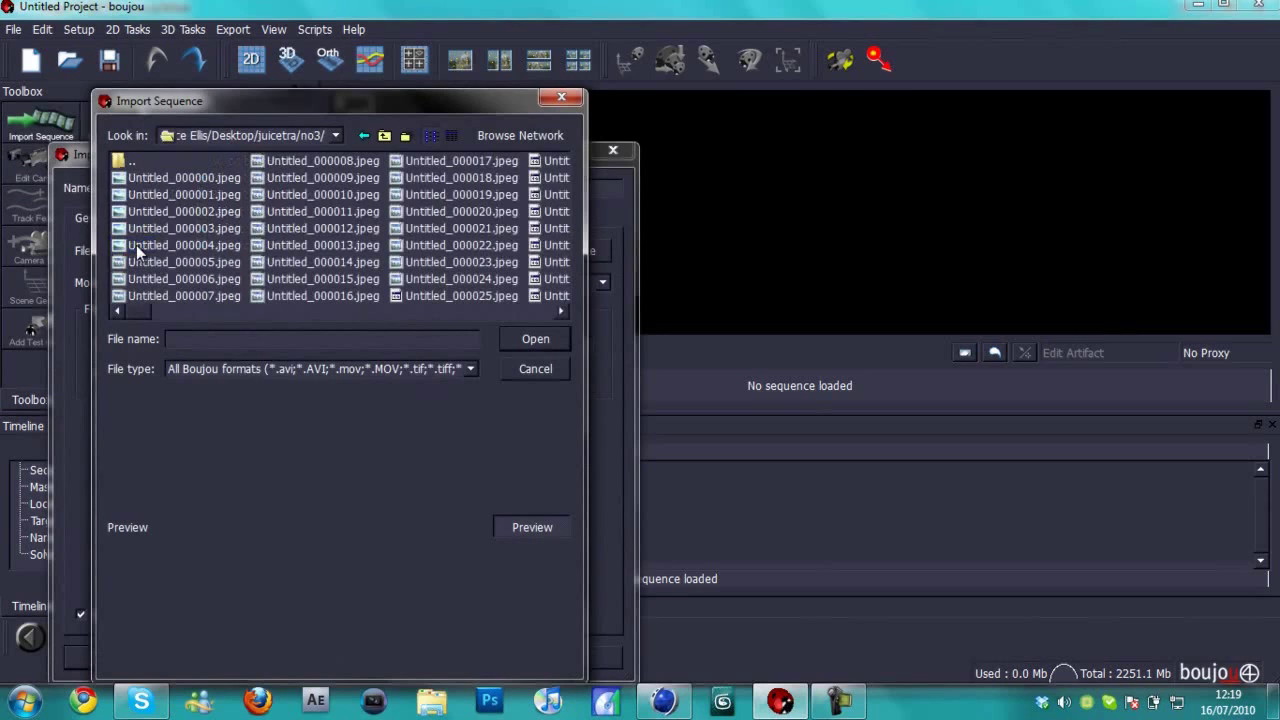
- Import the 470-frame sequence starting at Untitled_000000.jpeg and scrub through the footage
left_click(448, 138)
mouse_move(563, 176)
left_mouse_down()
mouse_move(563, 216)
mouse_move(554, 169)
left_mouse_up()
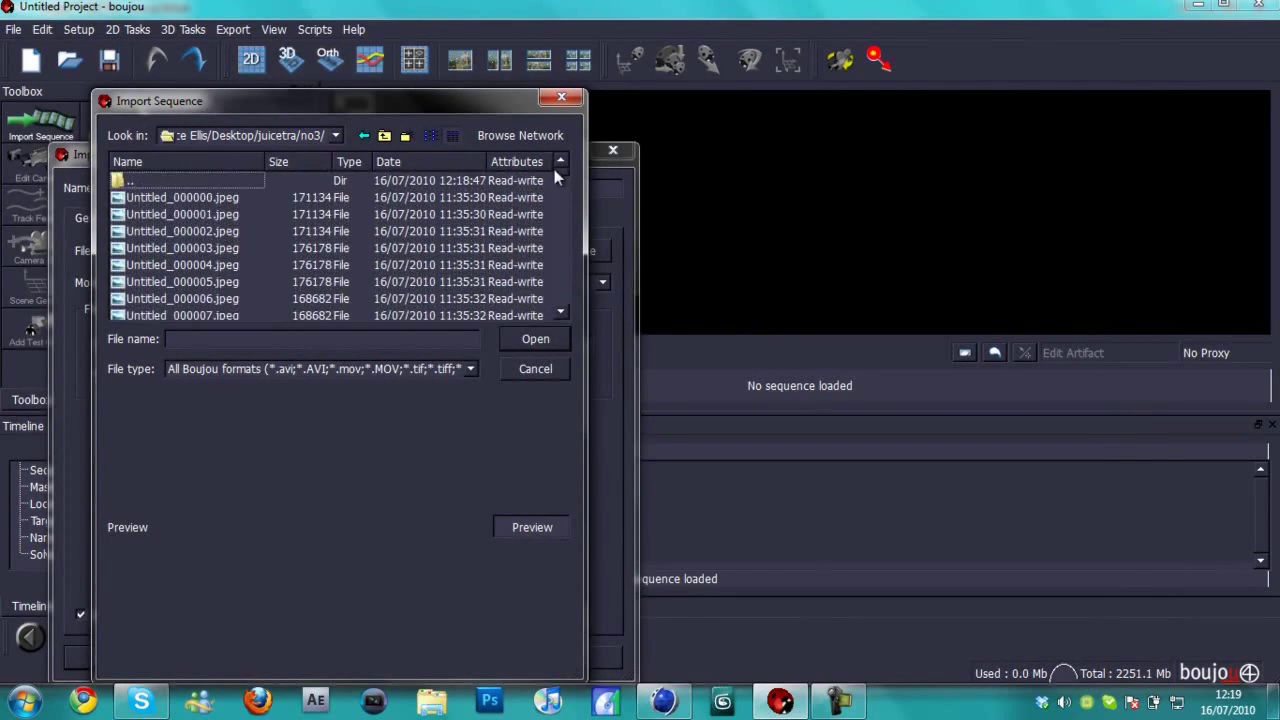
left_click(217, 202)
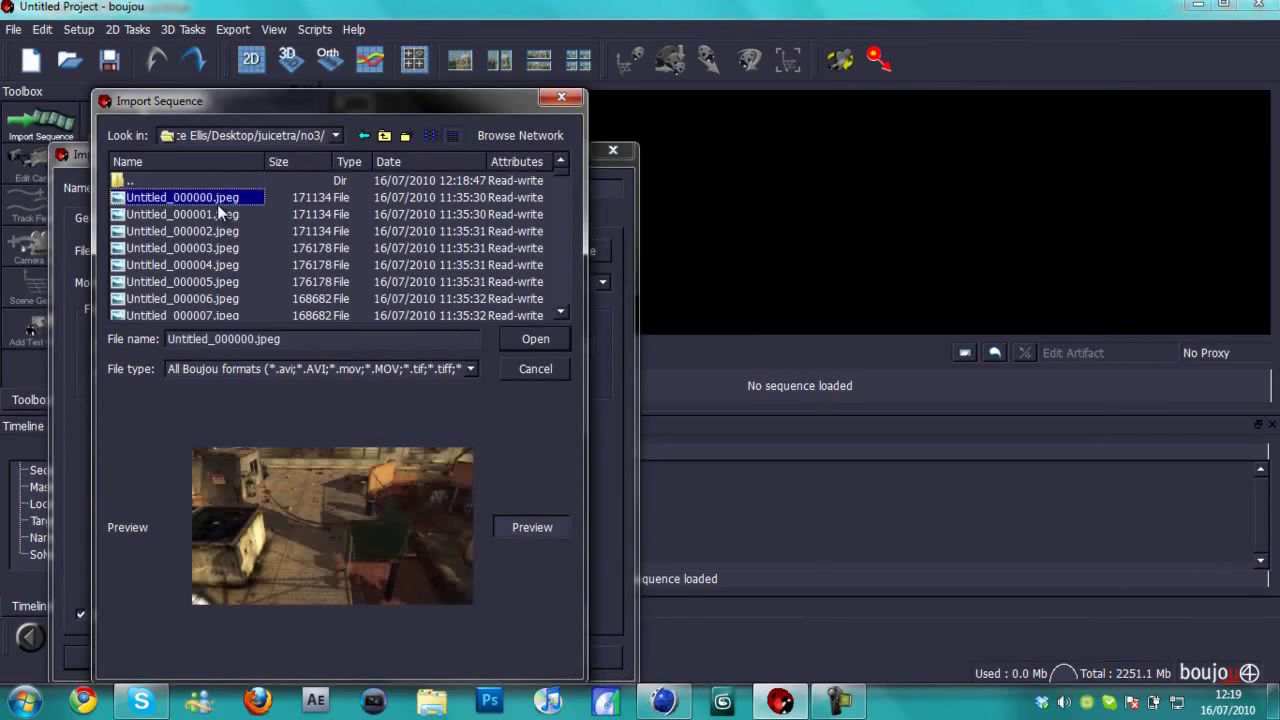
left_click(521, 346)
left_click(533, 660)
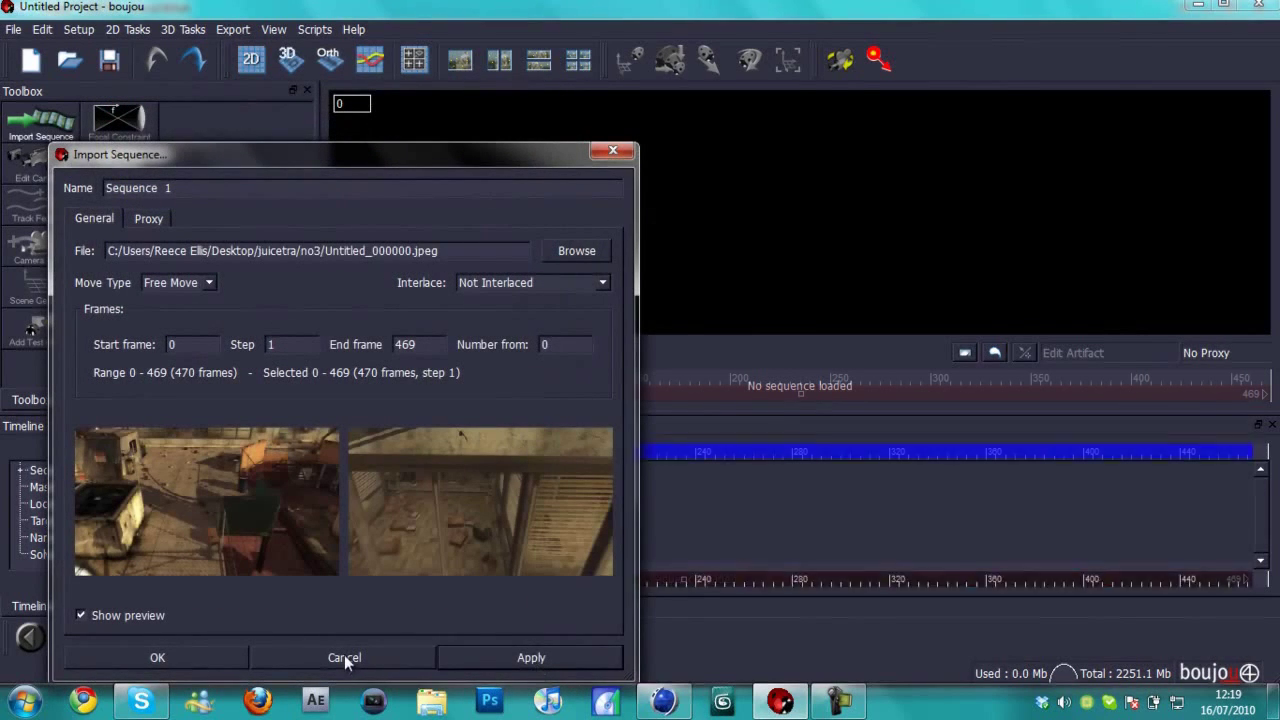
left_click(344, 656)
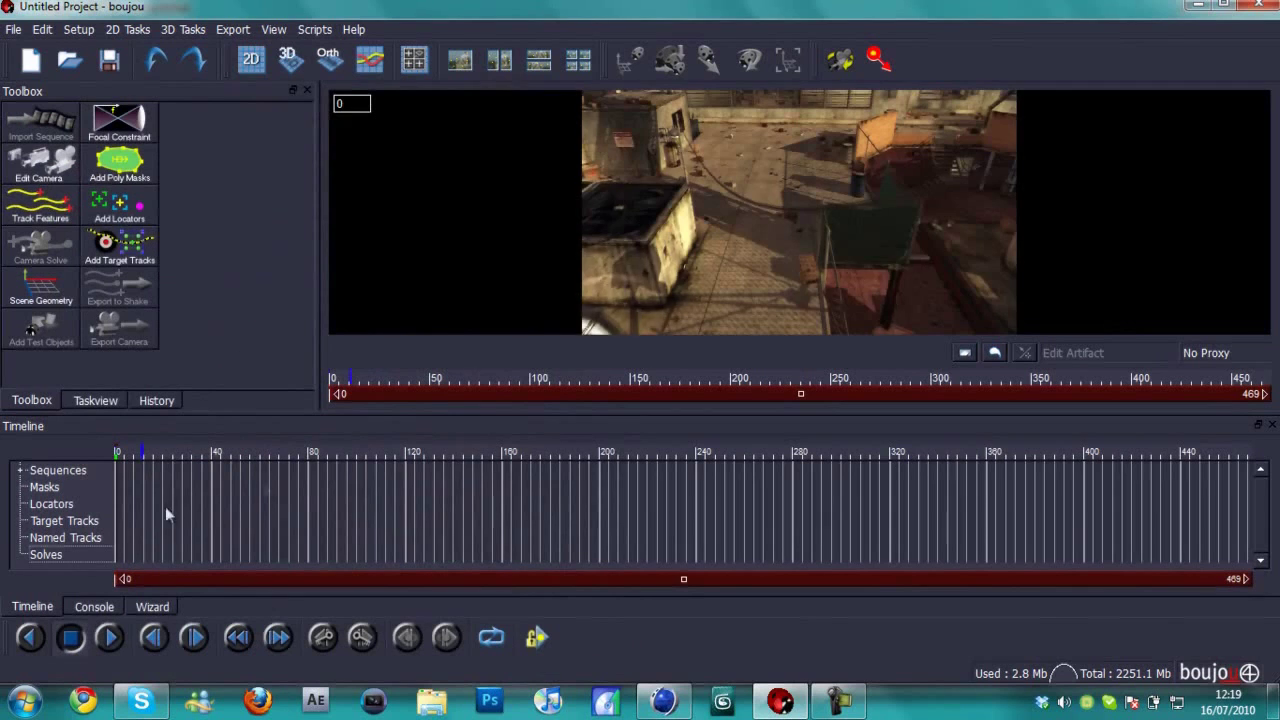
left_click_drag(165, 506, 1085, 500)
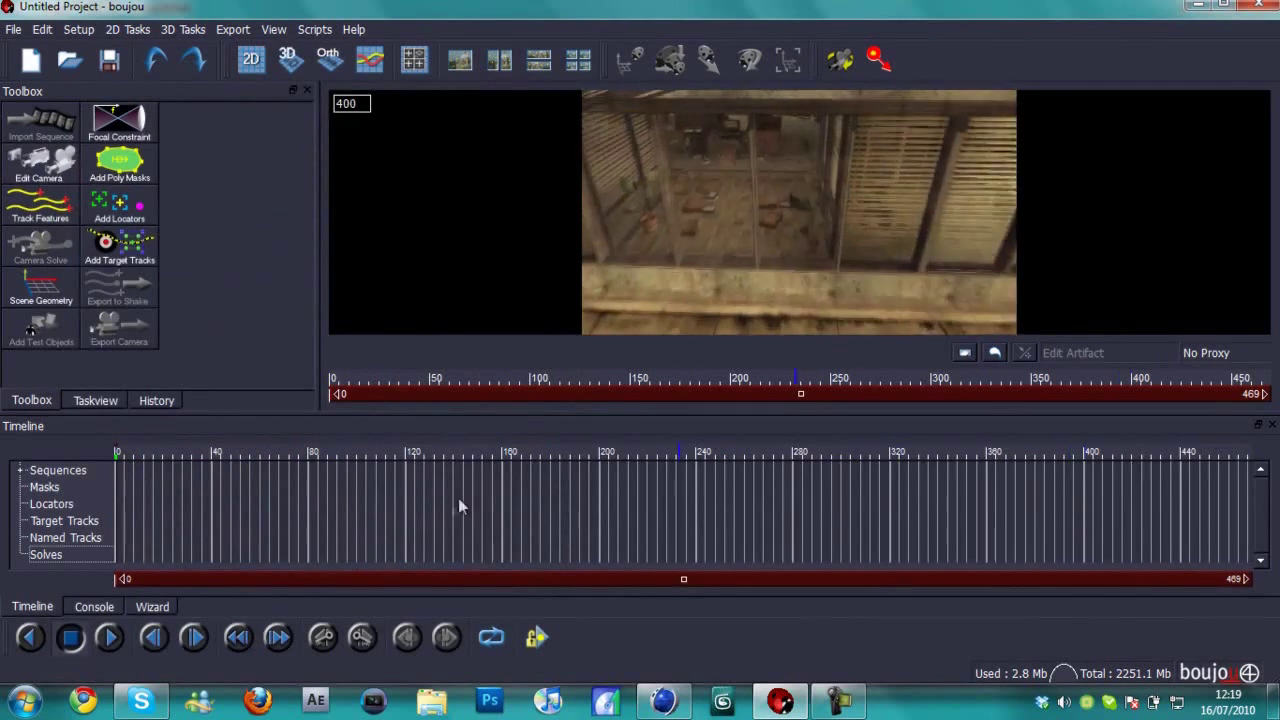
left_click_drag(458, 506, 100, 519)
left_click(70, 521)
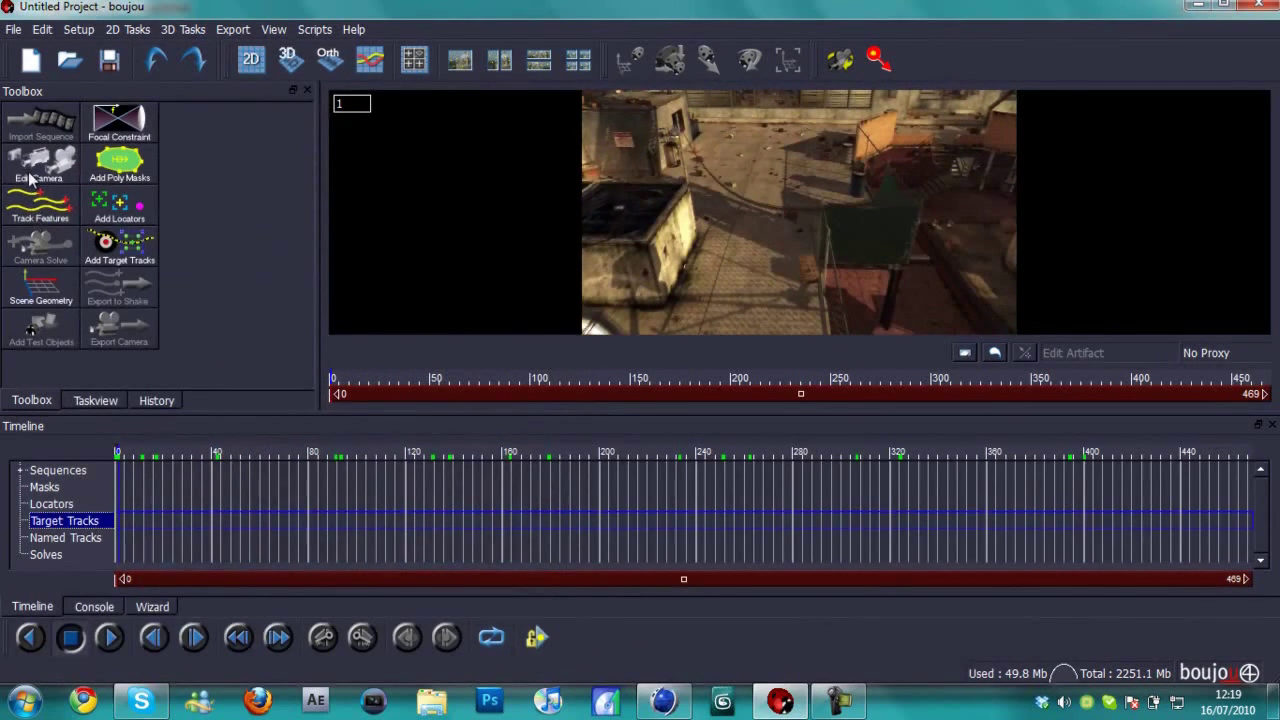
- Set the camera frame rate to 29.97 and start tracking features across all frames
left_click(30, 177)
left_click(221, 382)
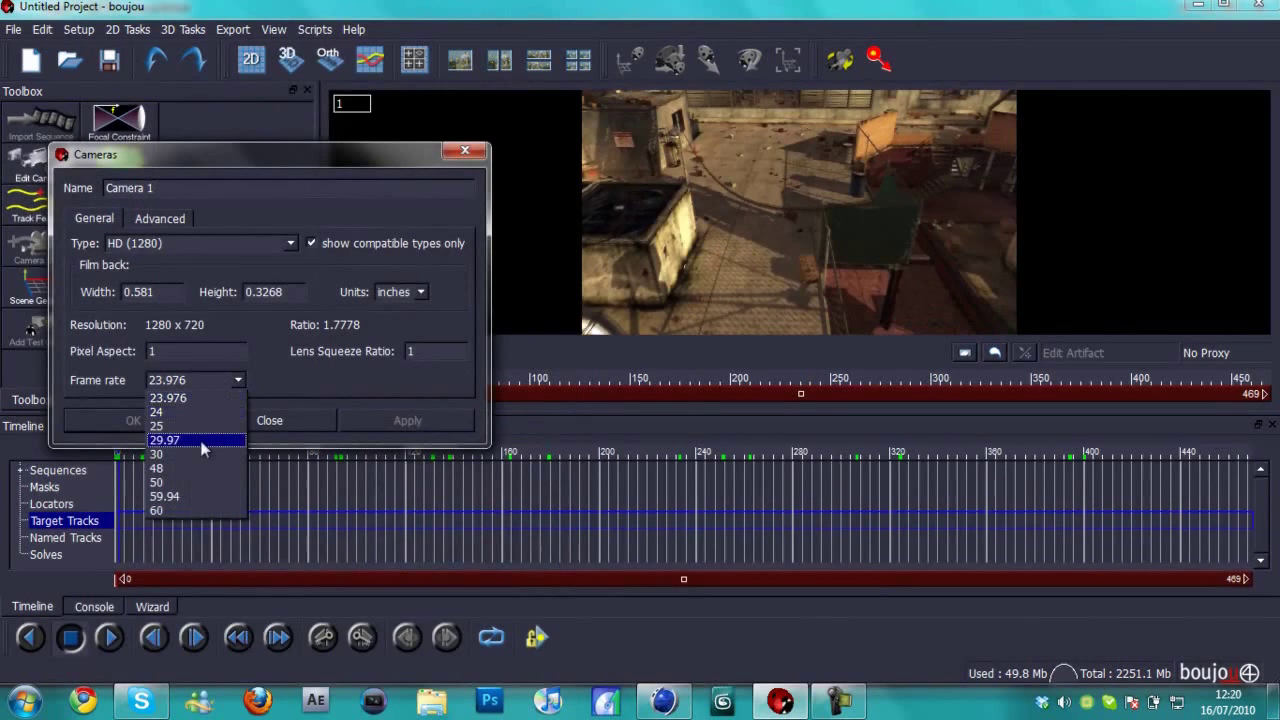
left_click(182, 442)
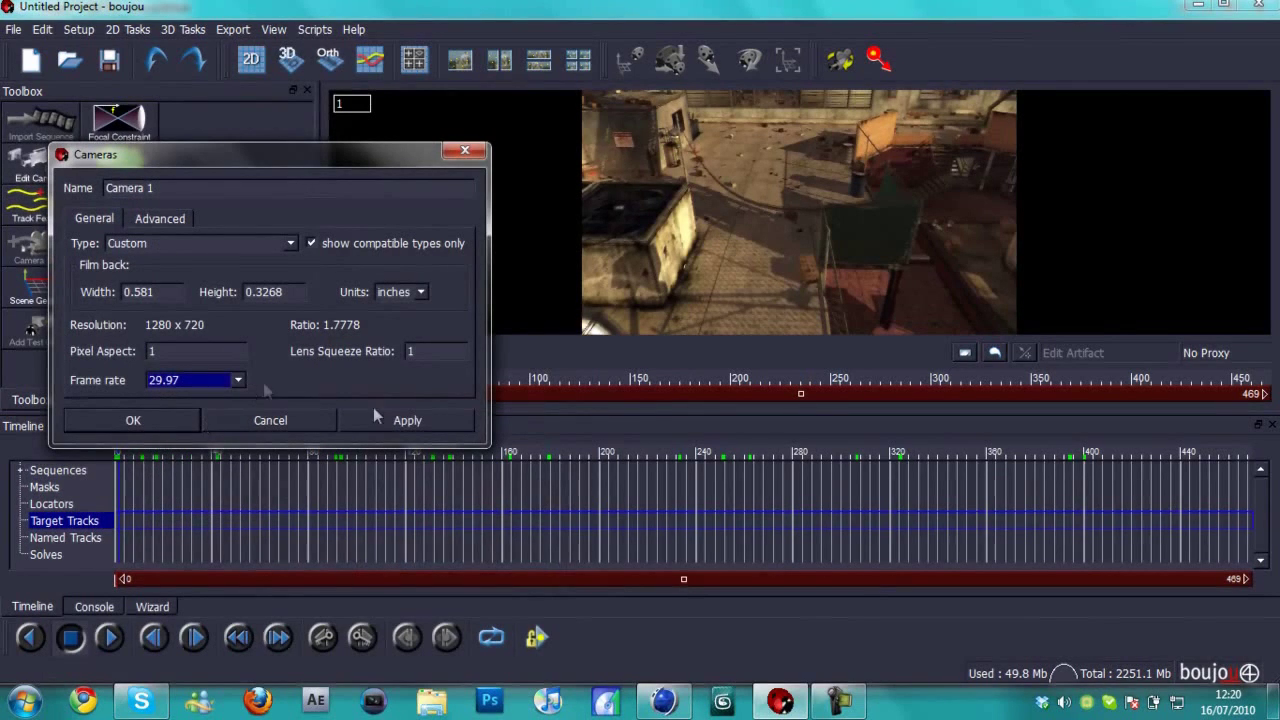
left_click(414, 421)
left_click(286, 428)
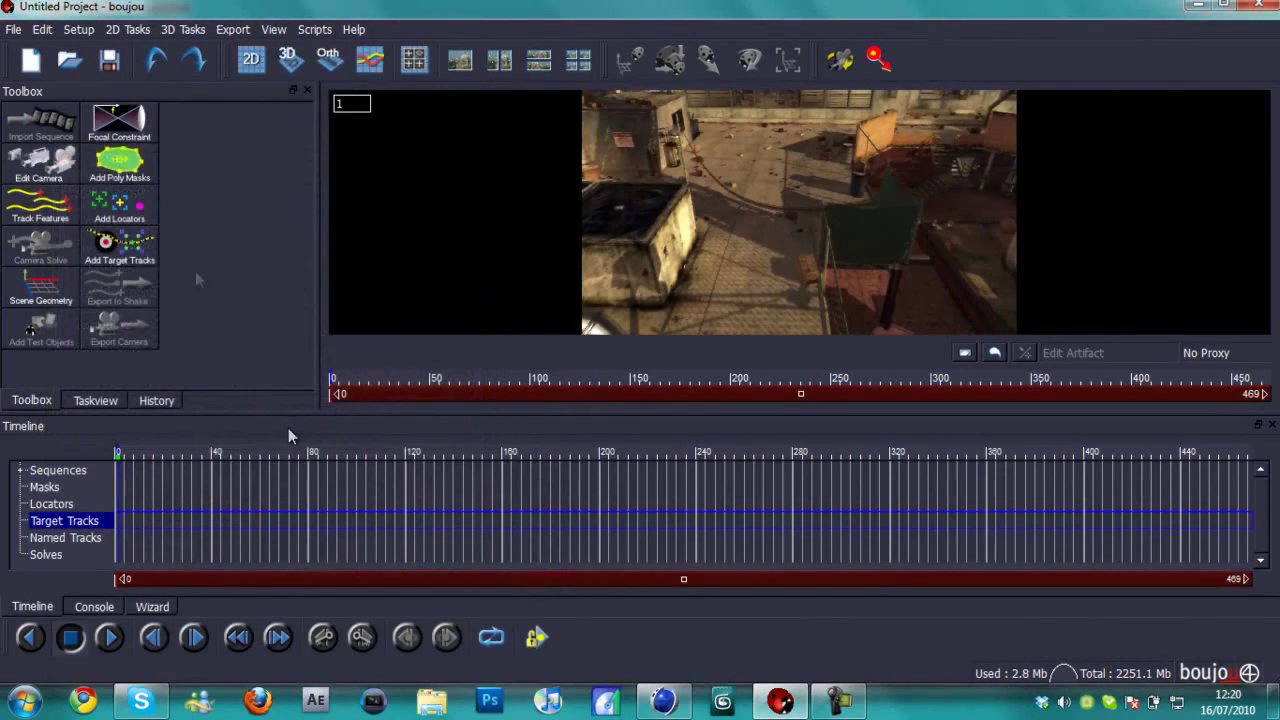
left_click(55, 208)
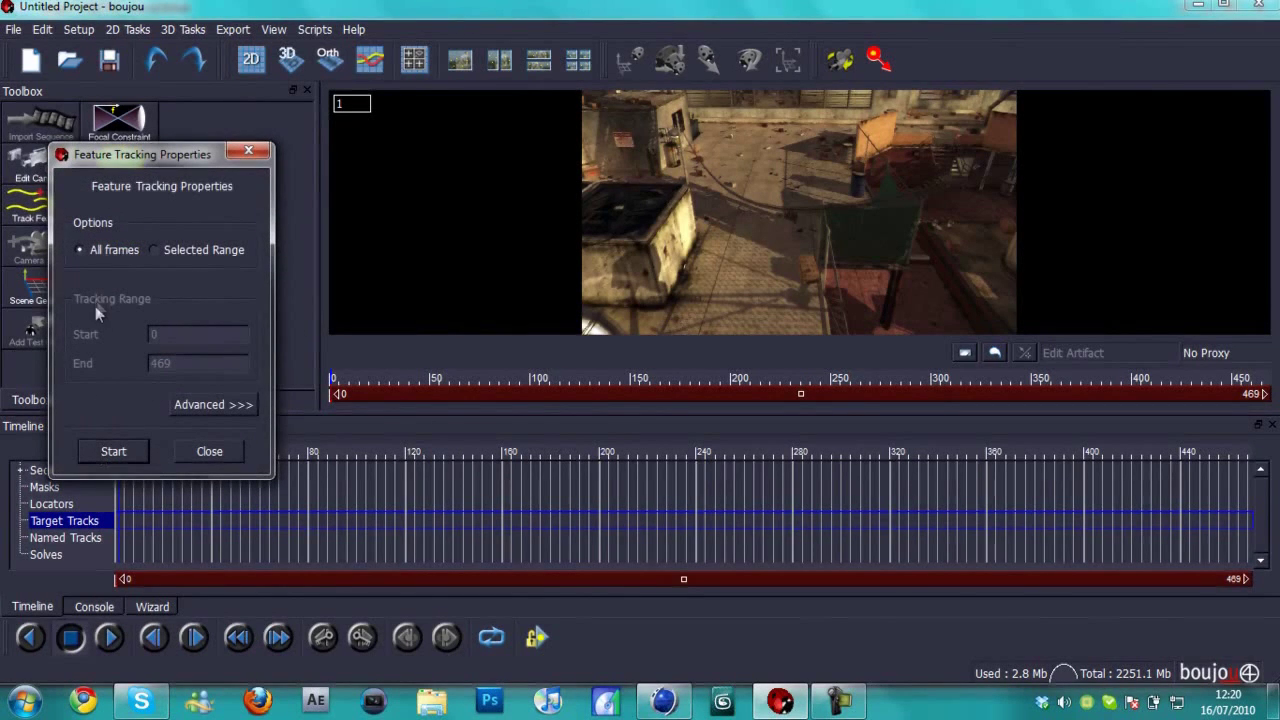
left_click(101, 452)
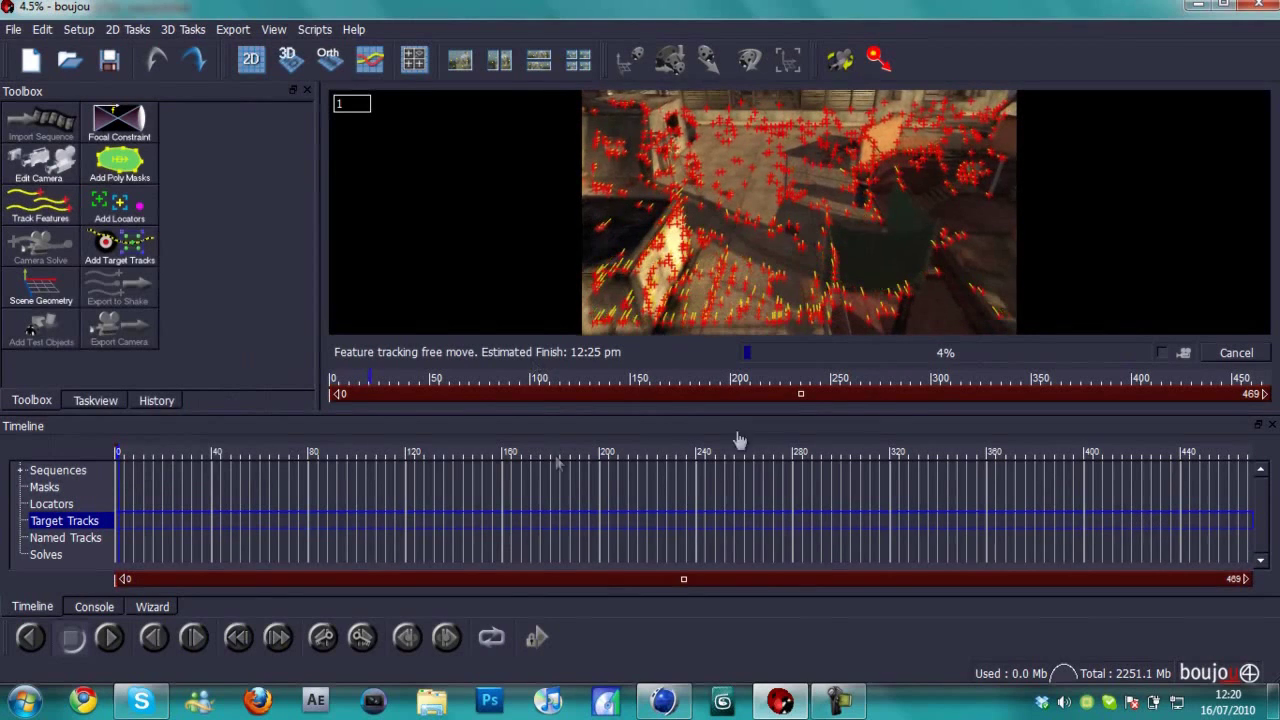
- Wait for feature tracking to complete across all 469 frames
left_click(835, 700)
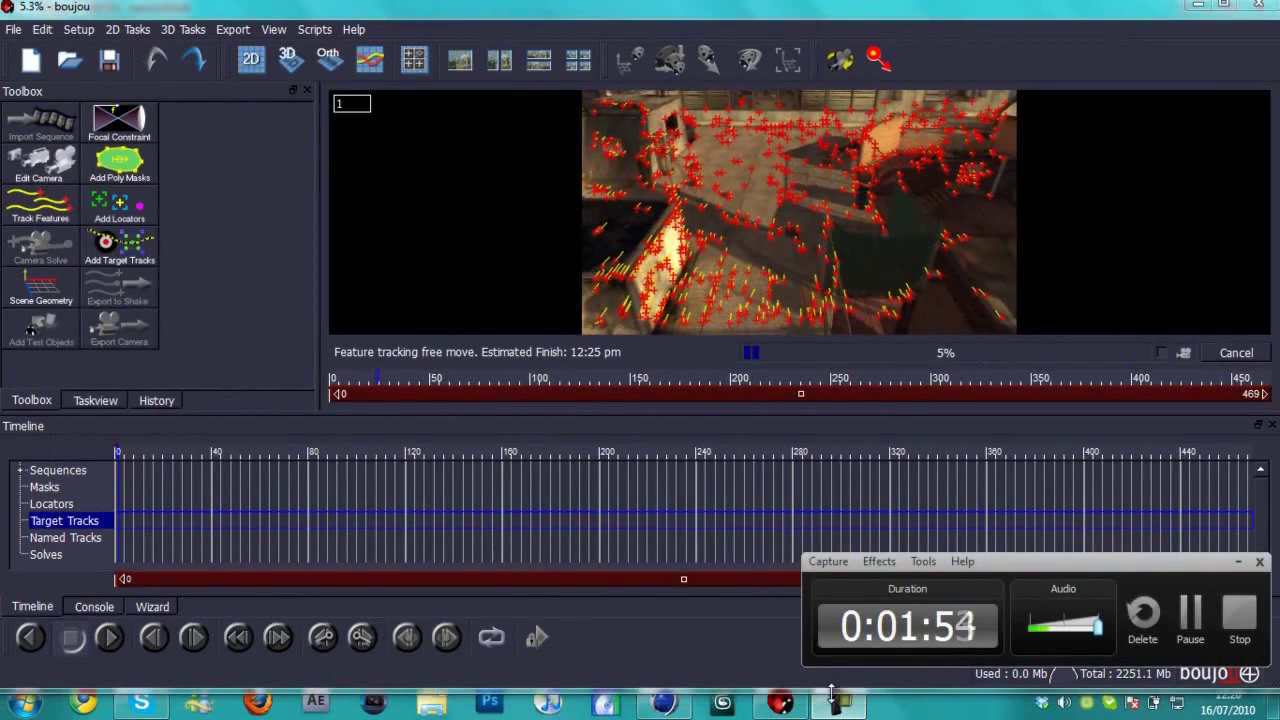
left_click(1190, 612)
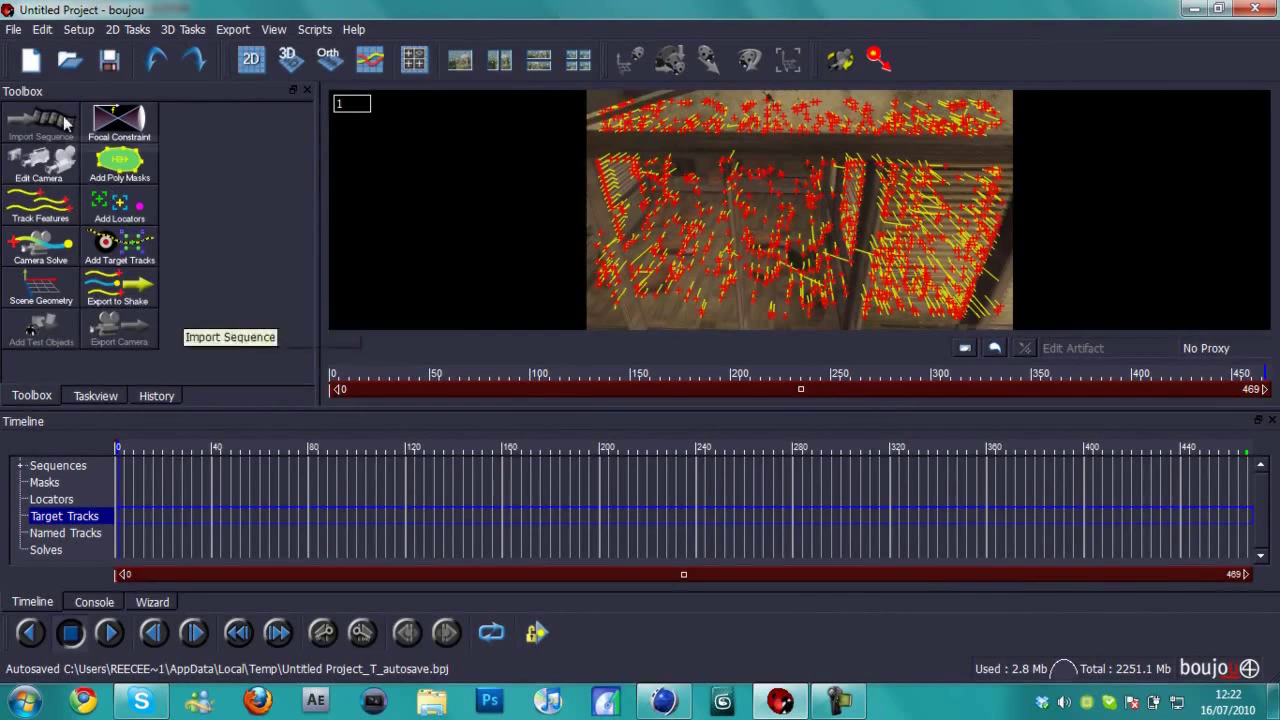
- Run a camera solve with camera path smoothness optimisation enabled to produce Camera solve 1
left_click(32, 260)
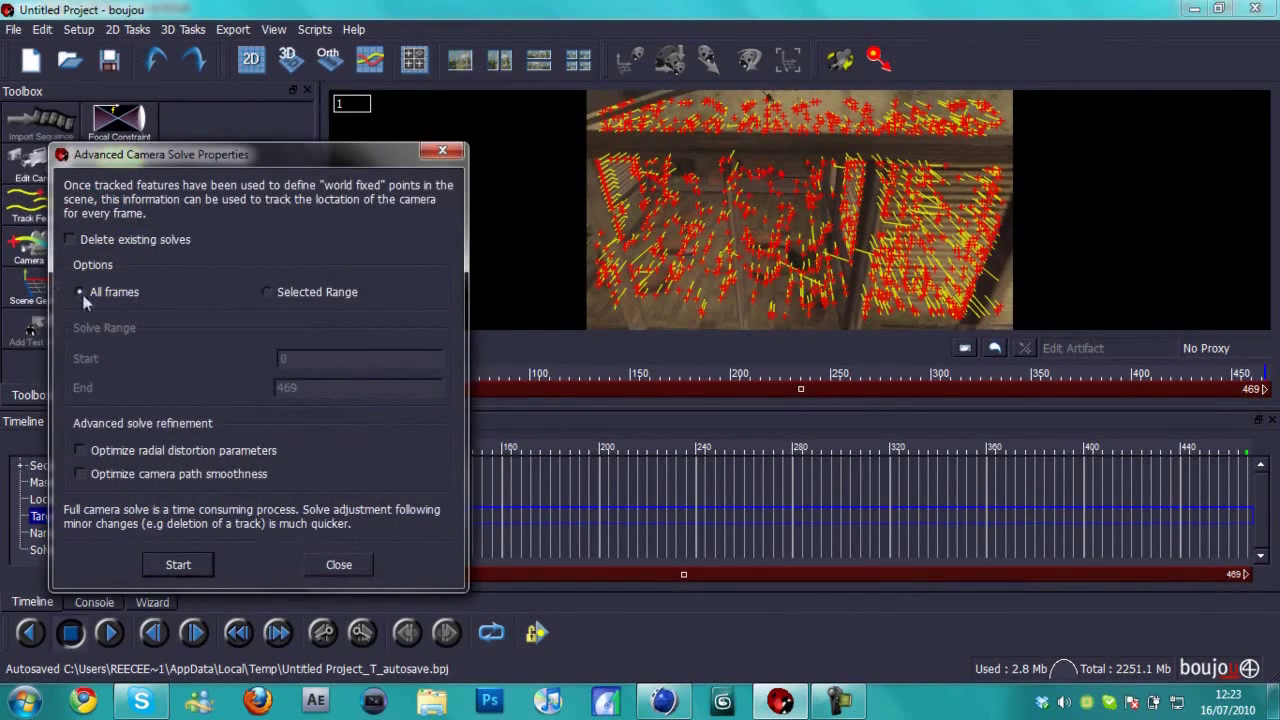
left_click(79, 474)
left_click(168, 566)
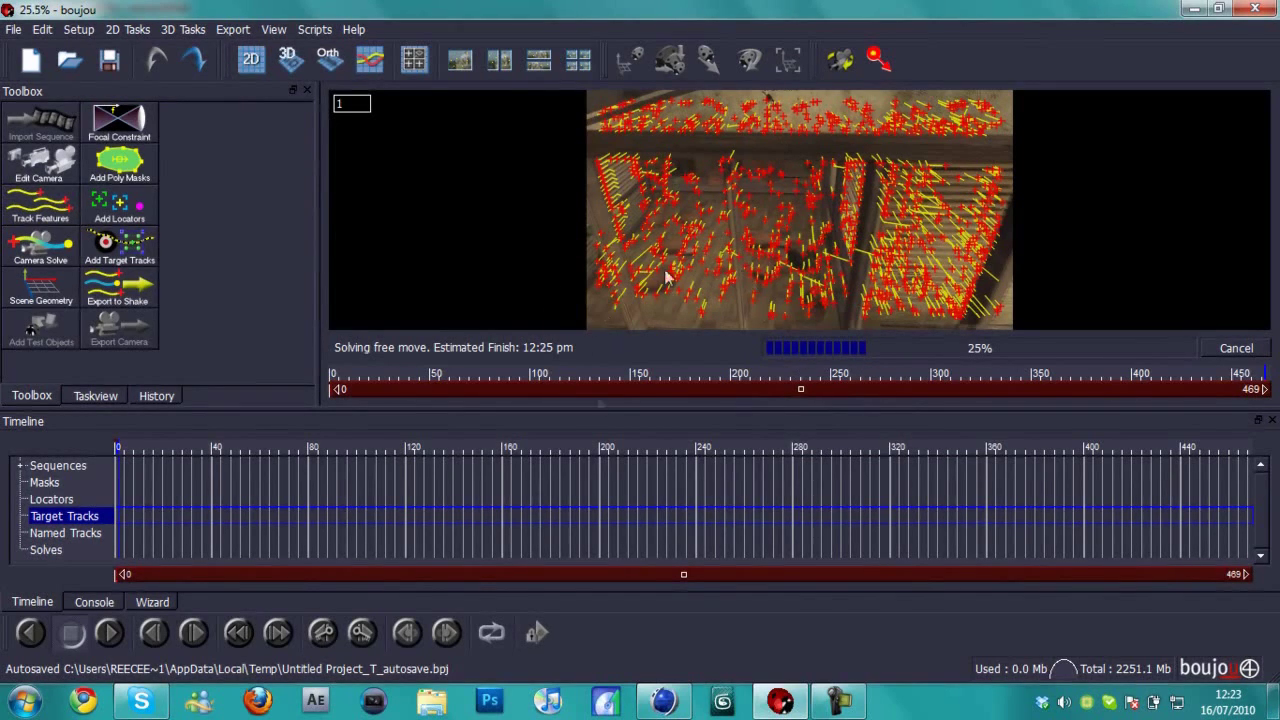
left_click(830, 704)
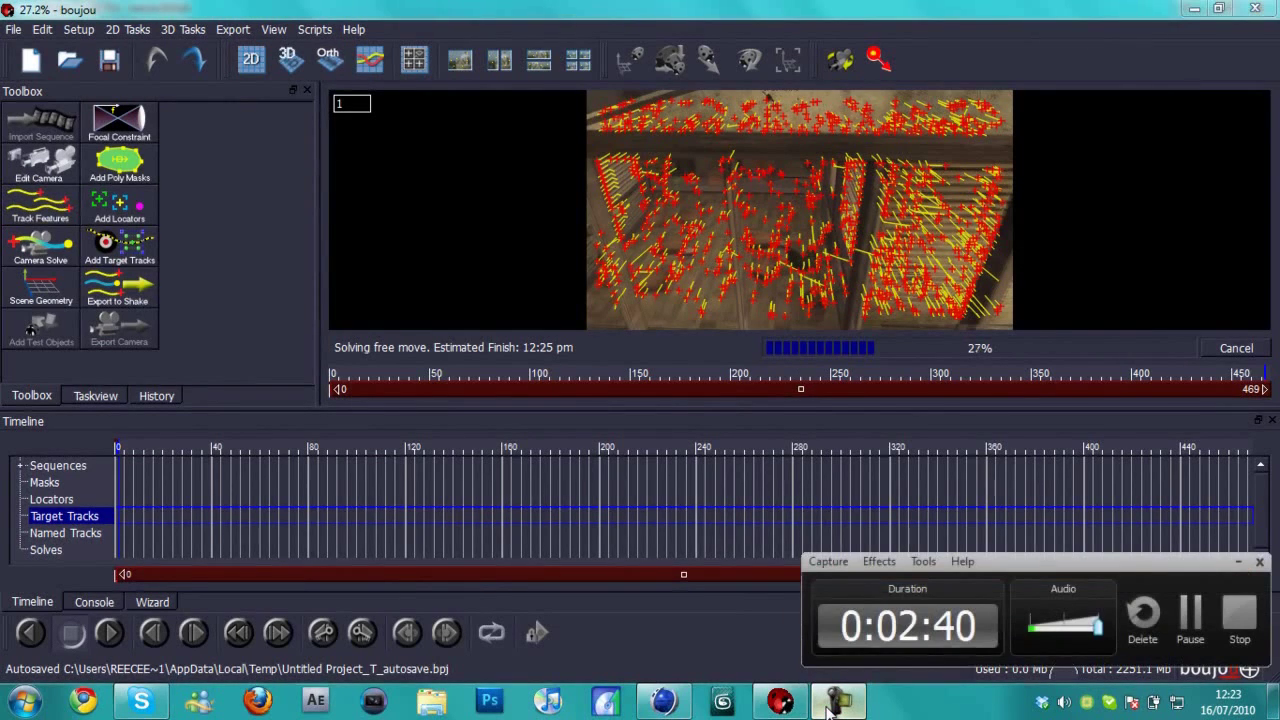
left_click(1187, 614)
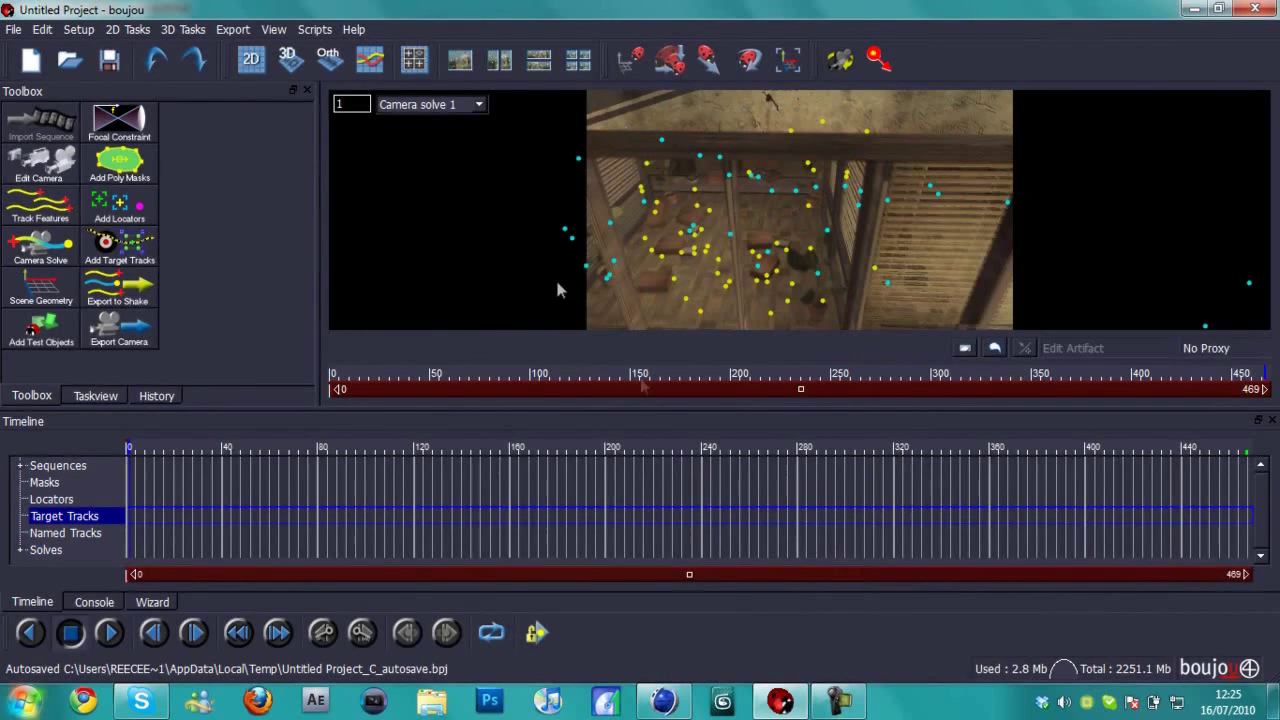
left_click(125, 484)
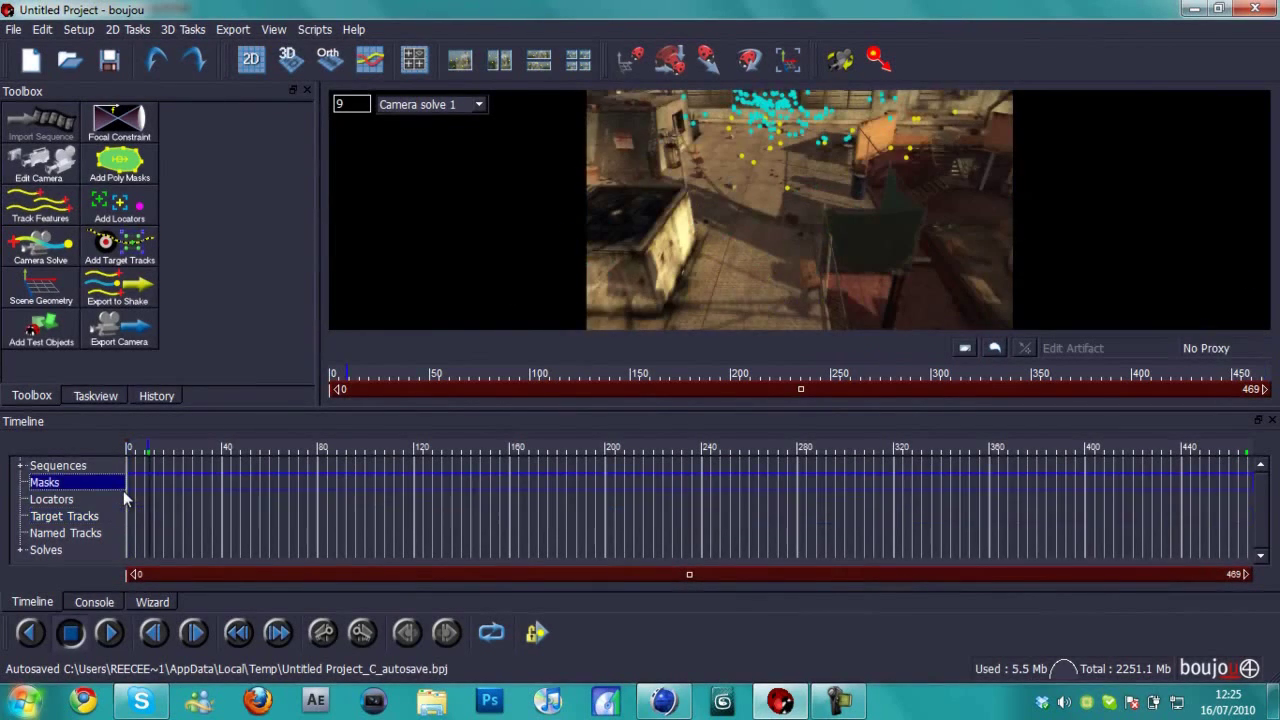
left_click(150, 499)
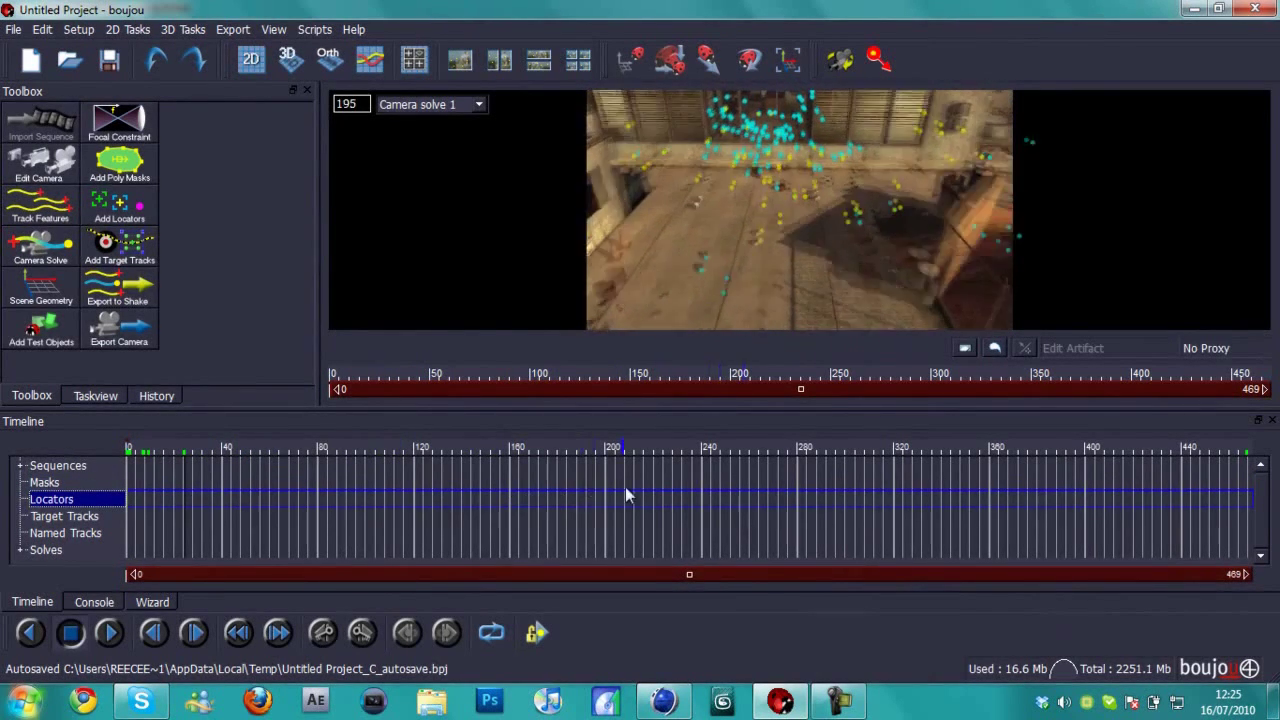
left_click(674, 484)
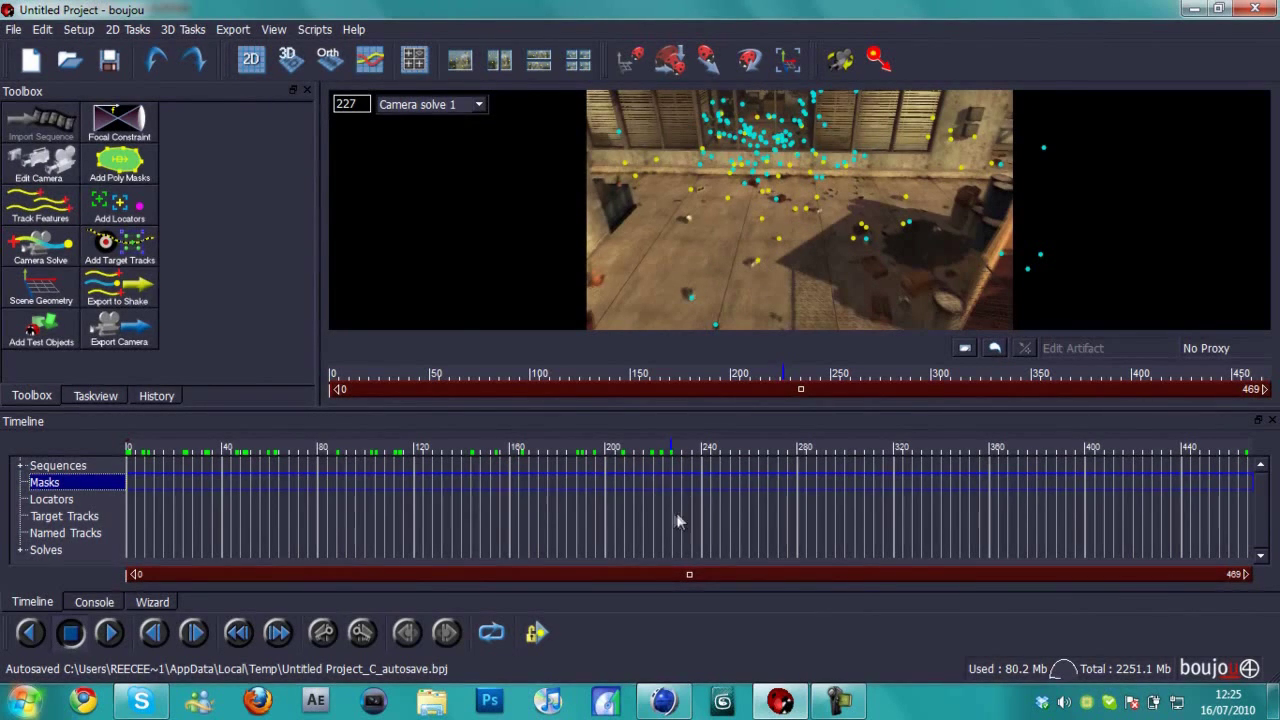
left_click_drag(677, 520, 937, 498)
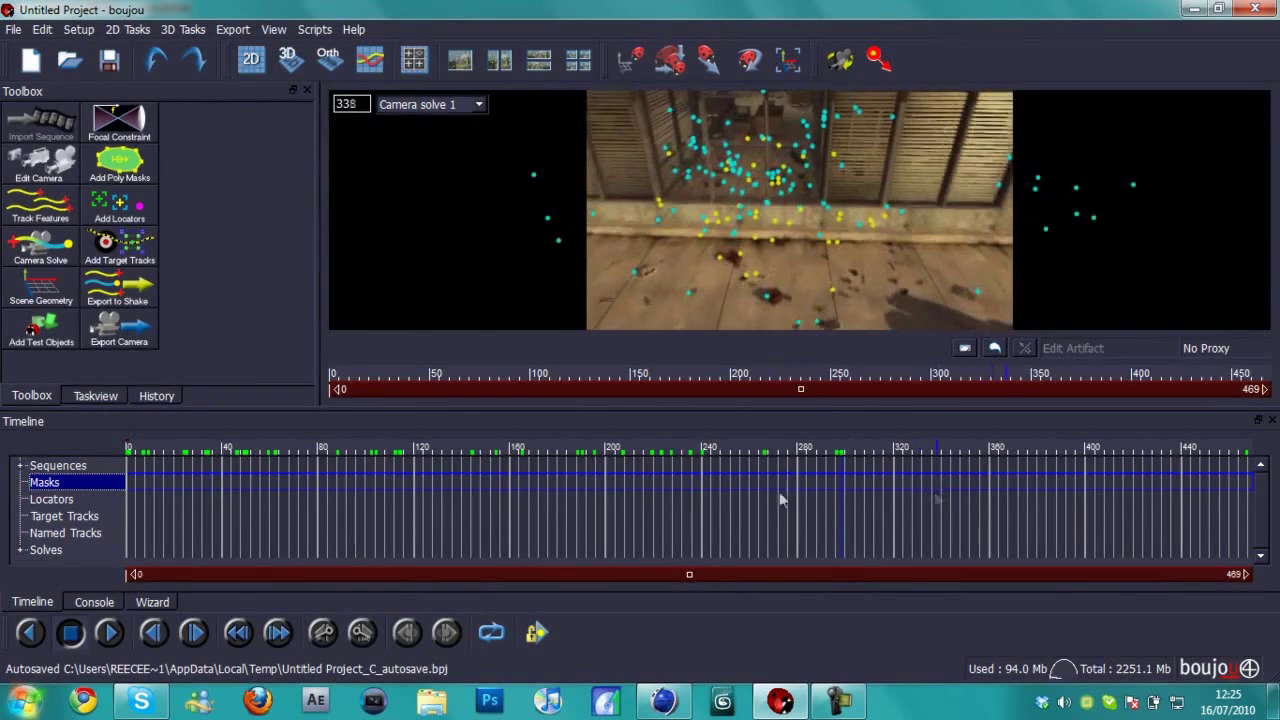
left_click(525, 491)
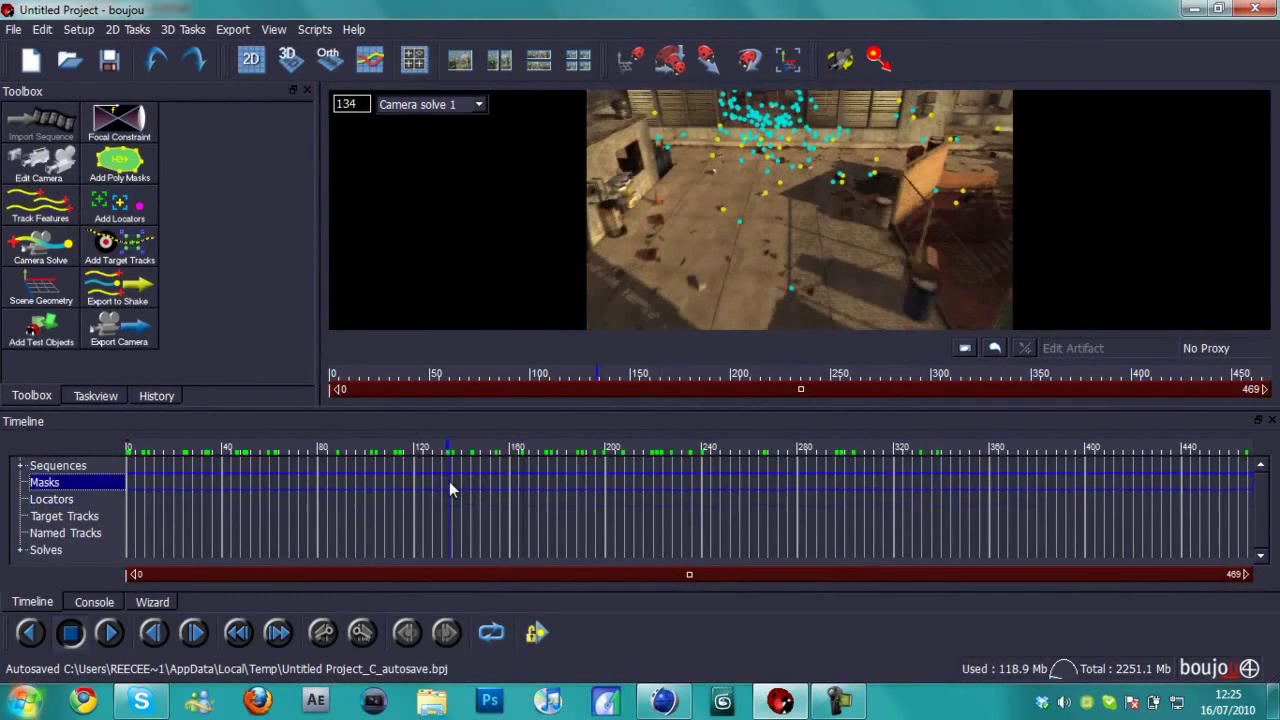
left_click_drag(449, 484, 531, 486)
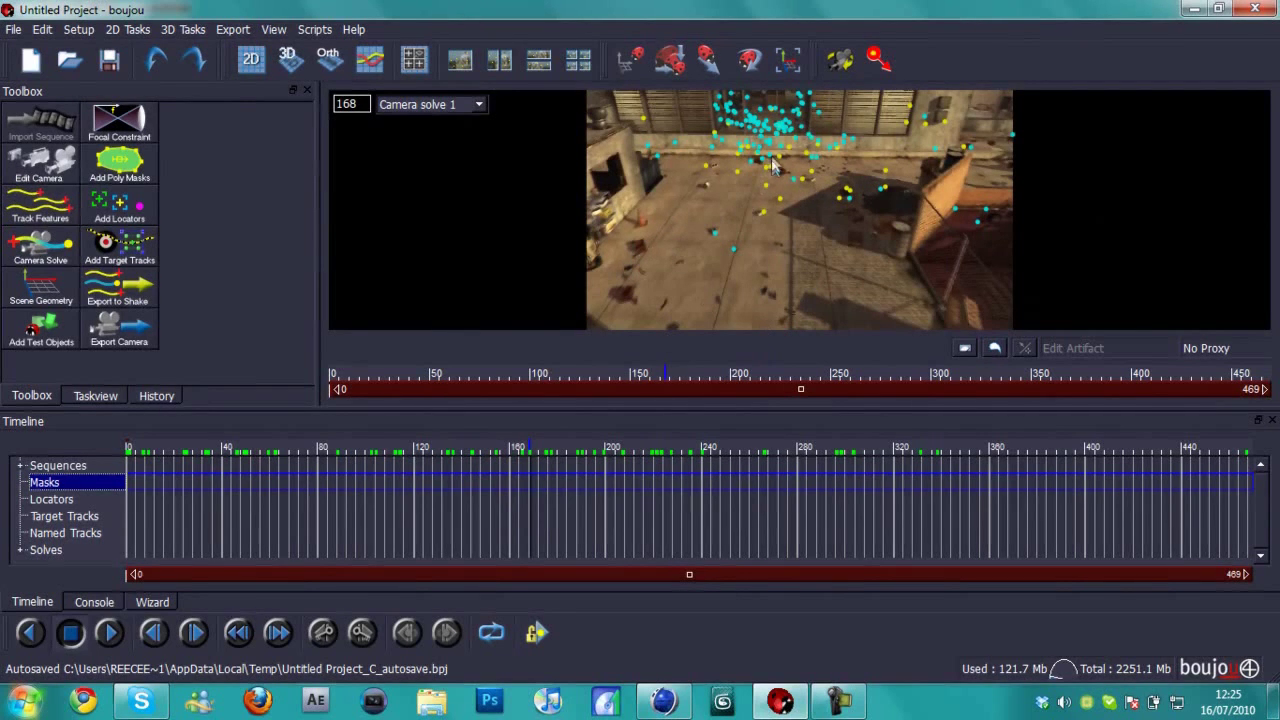
left_click_drag(617, 497, 456, 466)
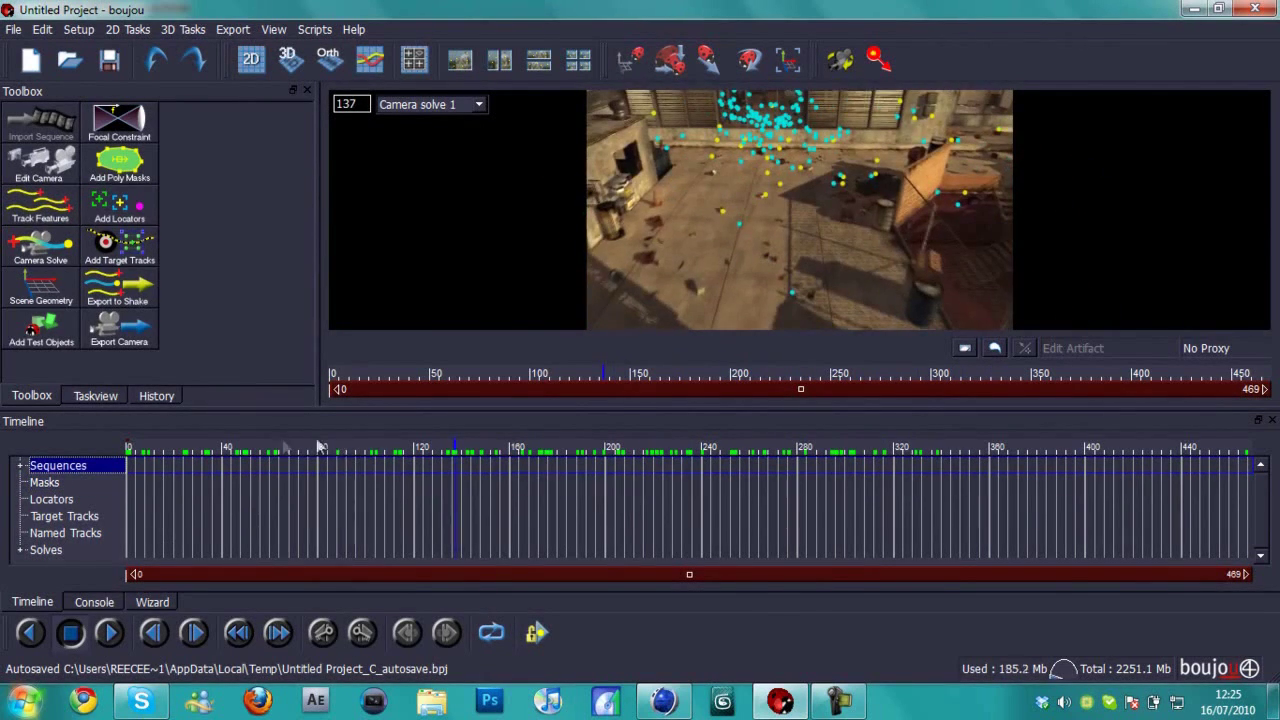
left_click_drag(318, 445, 697, 497)
left_click(846, 477)
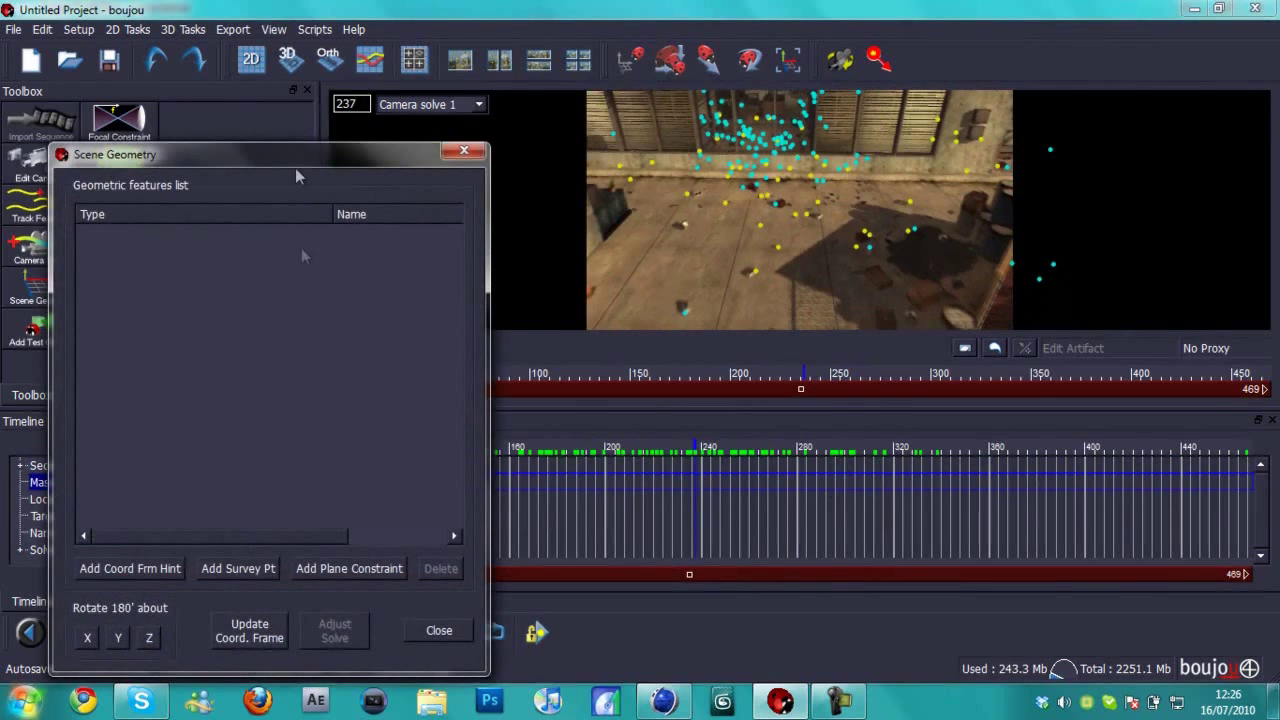
- Create a z-axis coordinate frame hint connected to two ground tracks, plus a second empty hint
left_click_drag(300, 157, 260, 42)
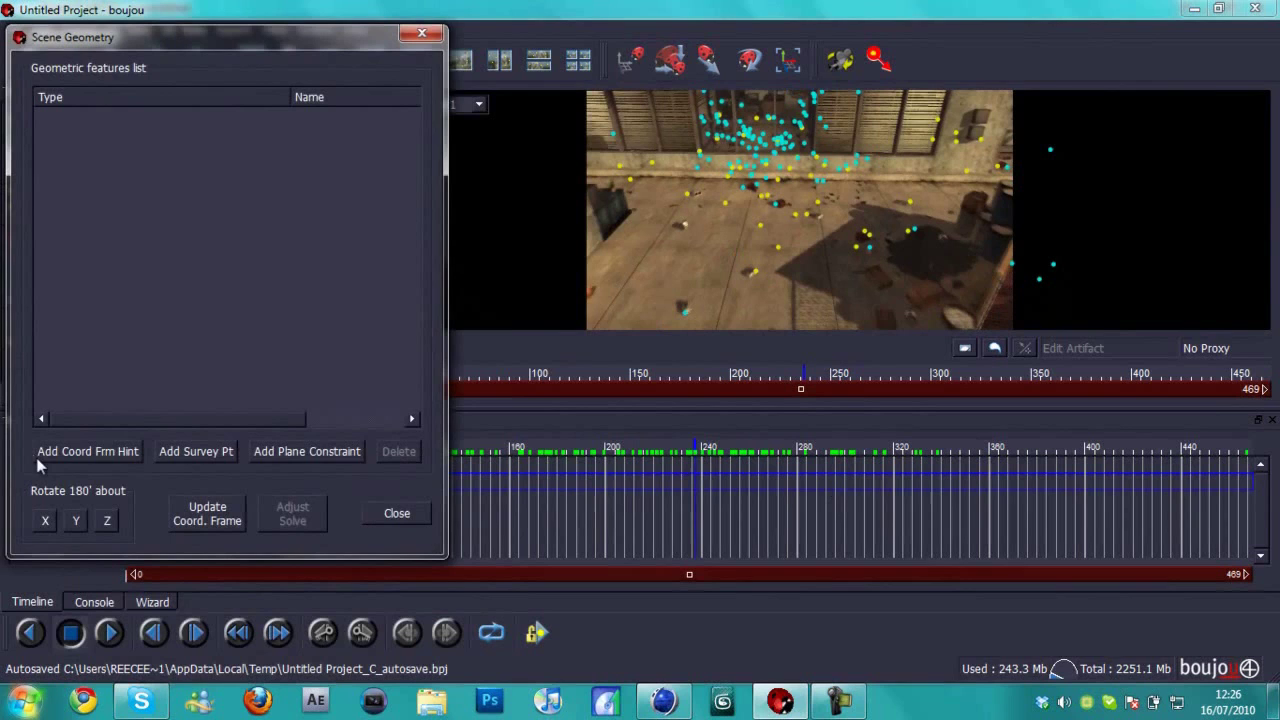
left_click(93, 451)
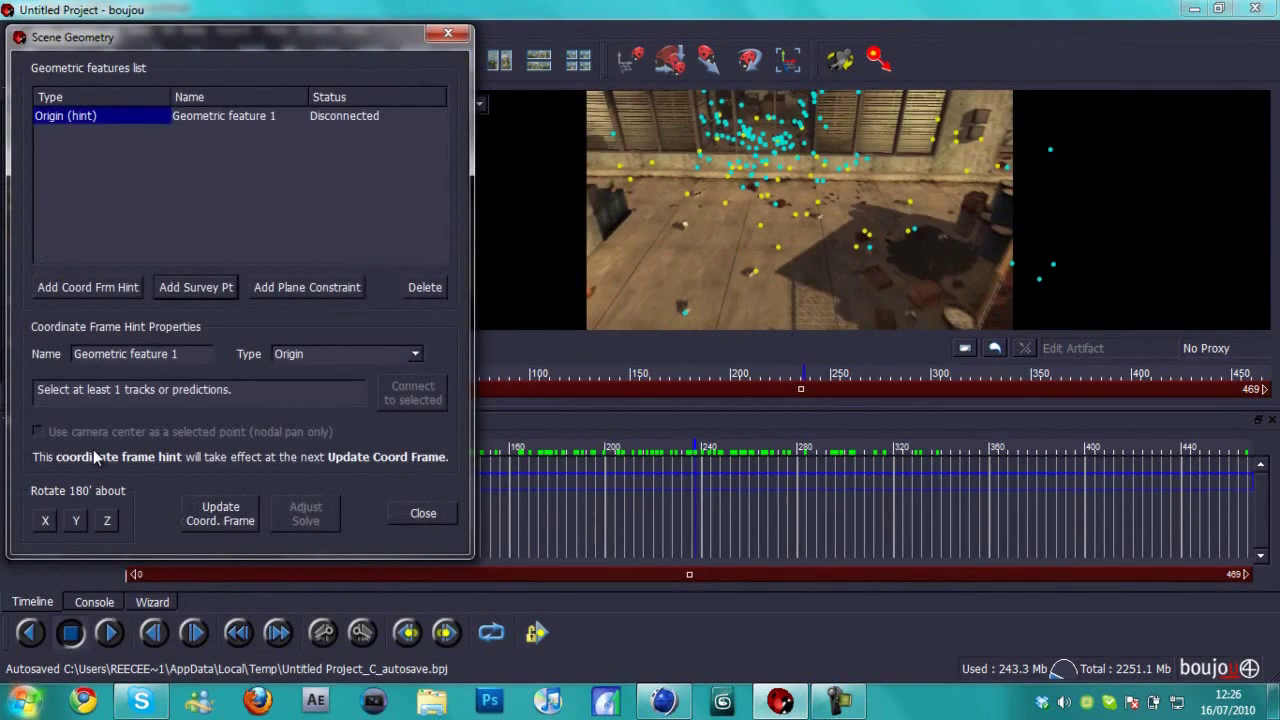
left_click(281, 156)
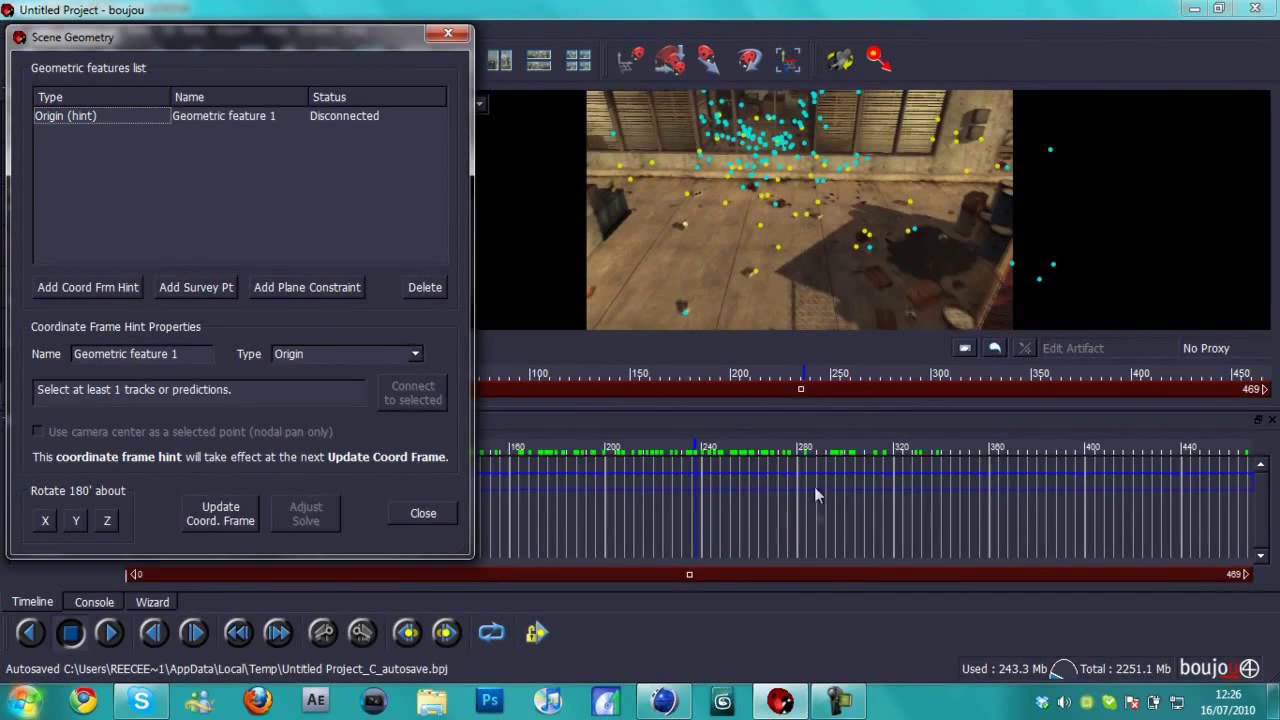
left_click(778, 247)
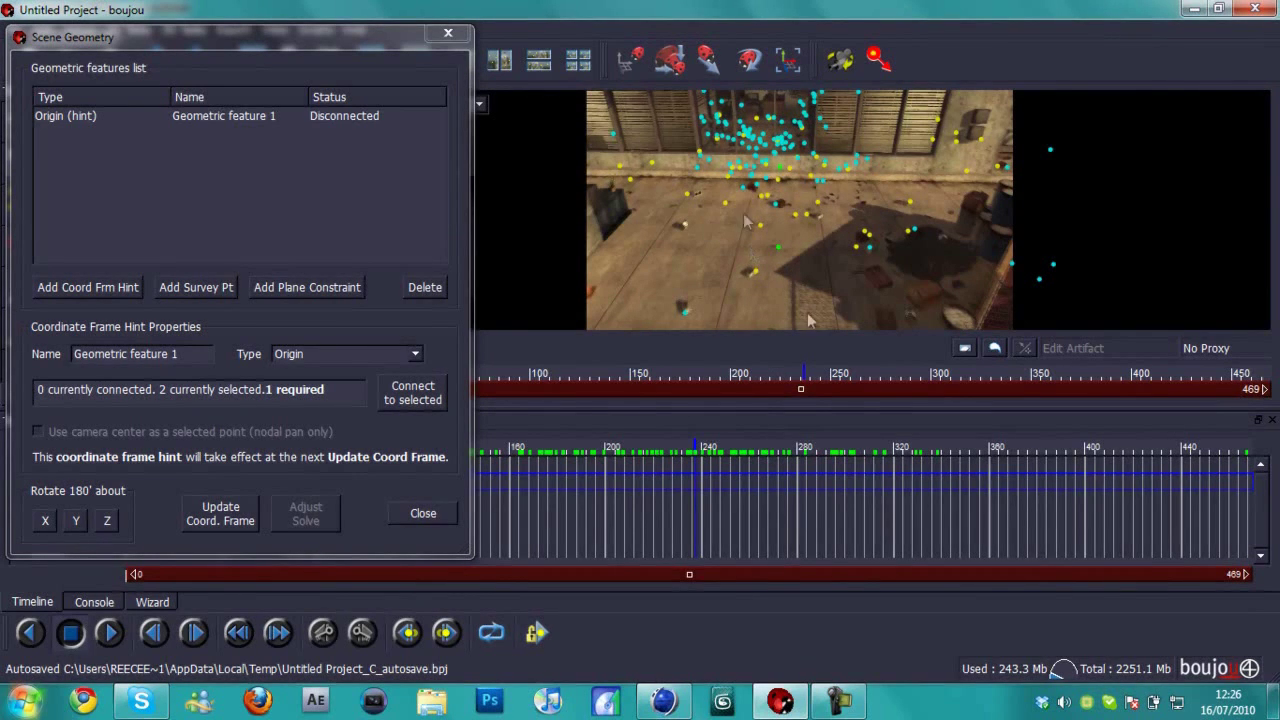
left_click(358, 354)
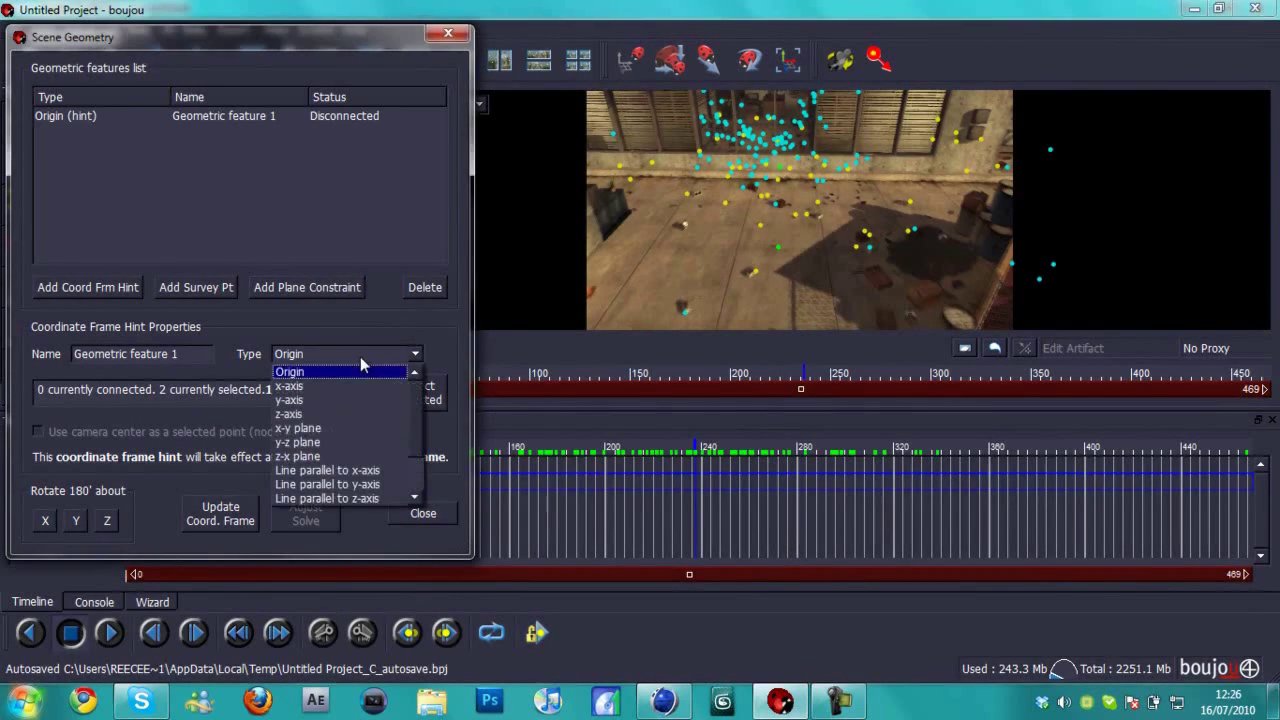
left_click(327, 414)
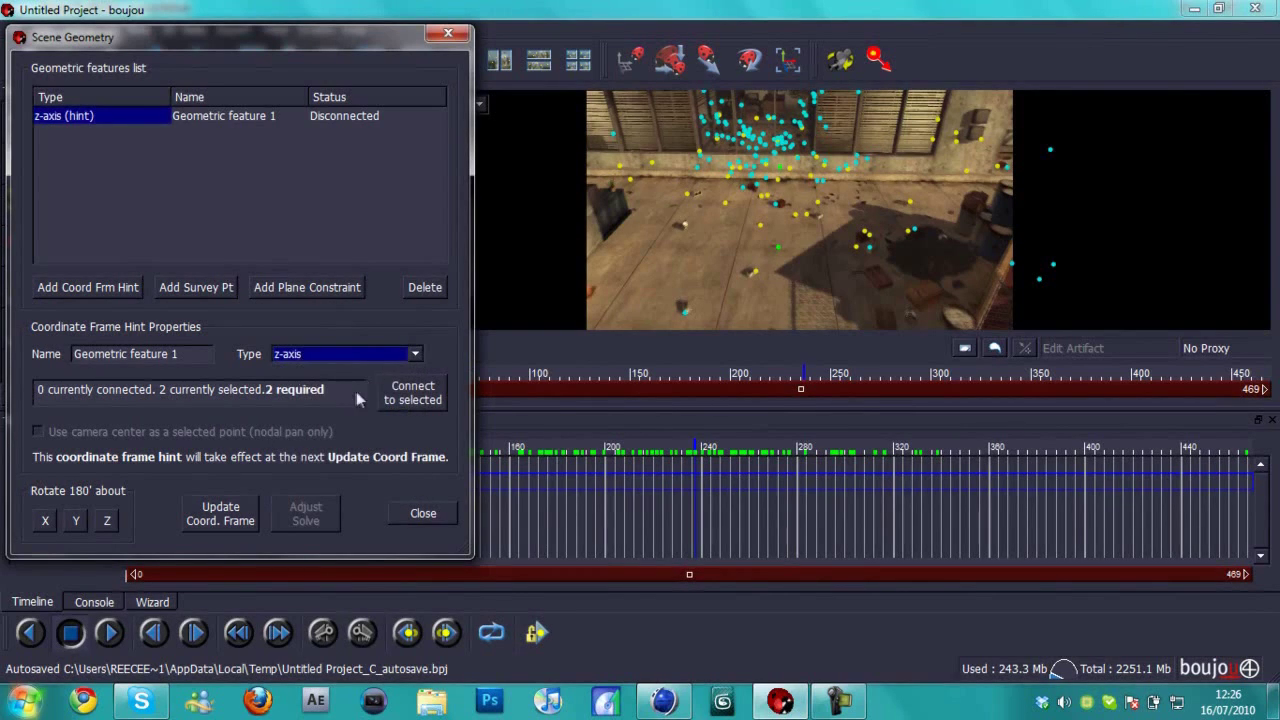
left_click(394, 392)
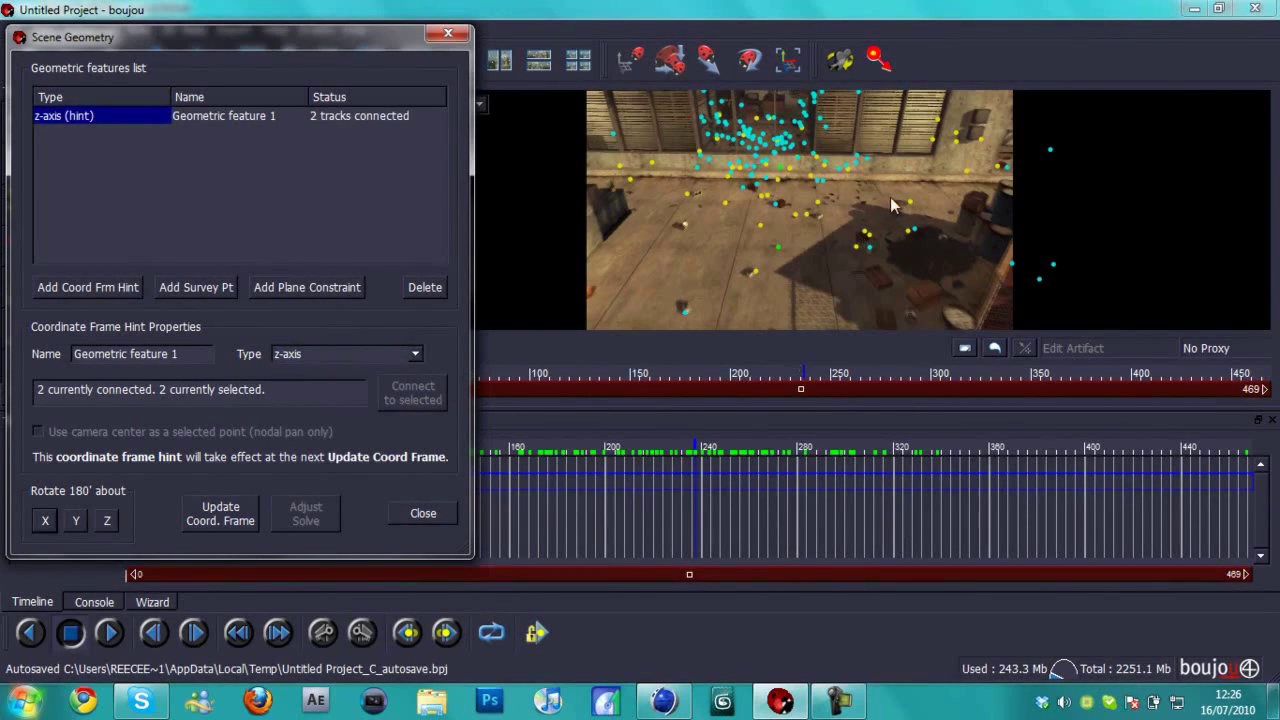
left_click(115, 287)
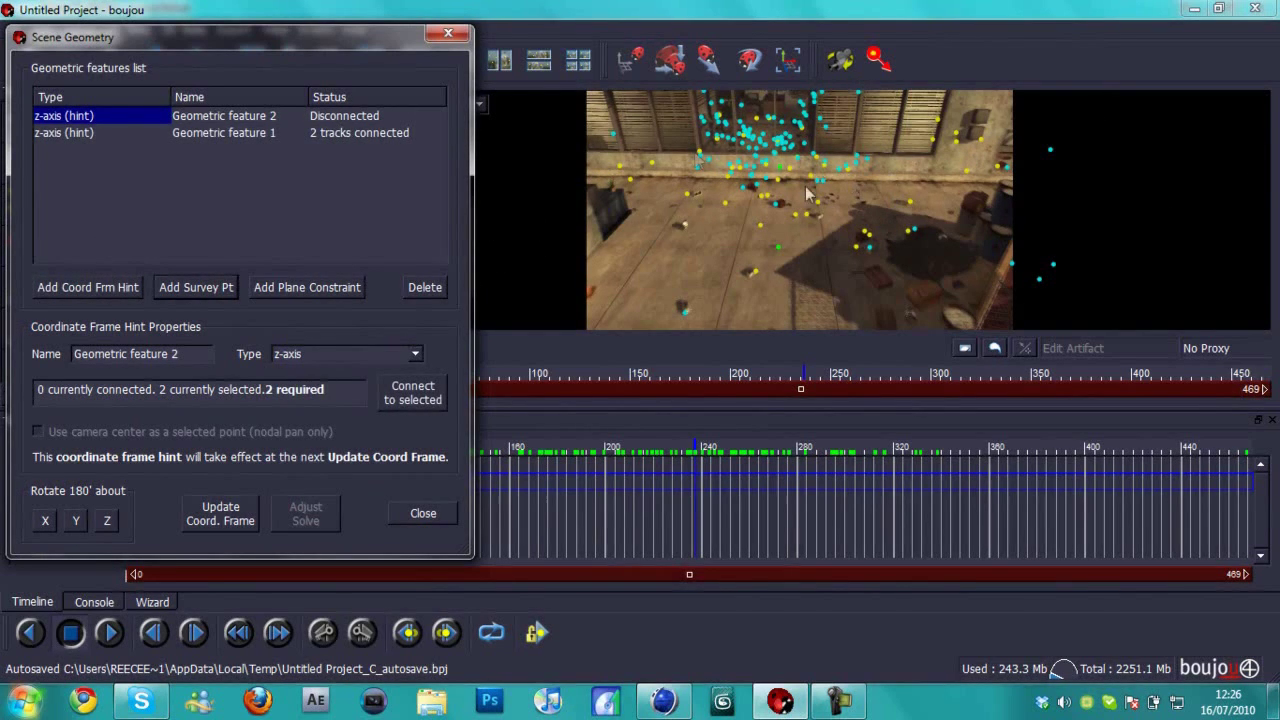
- Make Geometric feature 2 an x-axis hint connected to two selected tracks
left_click(908, 202)
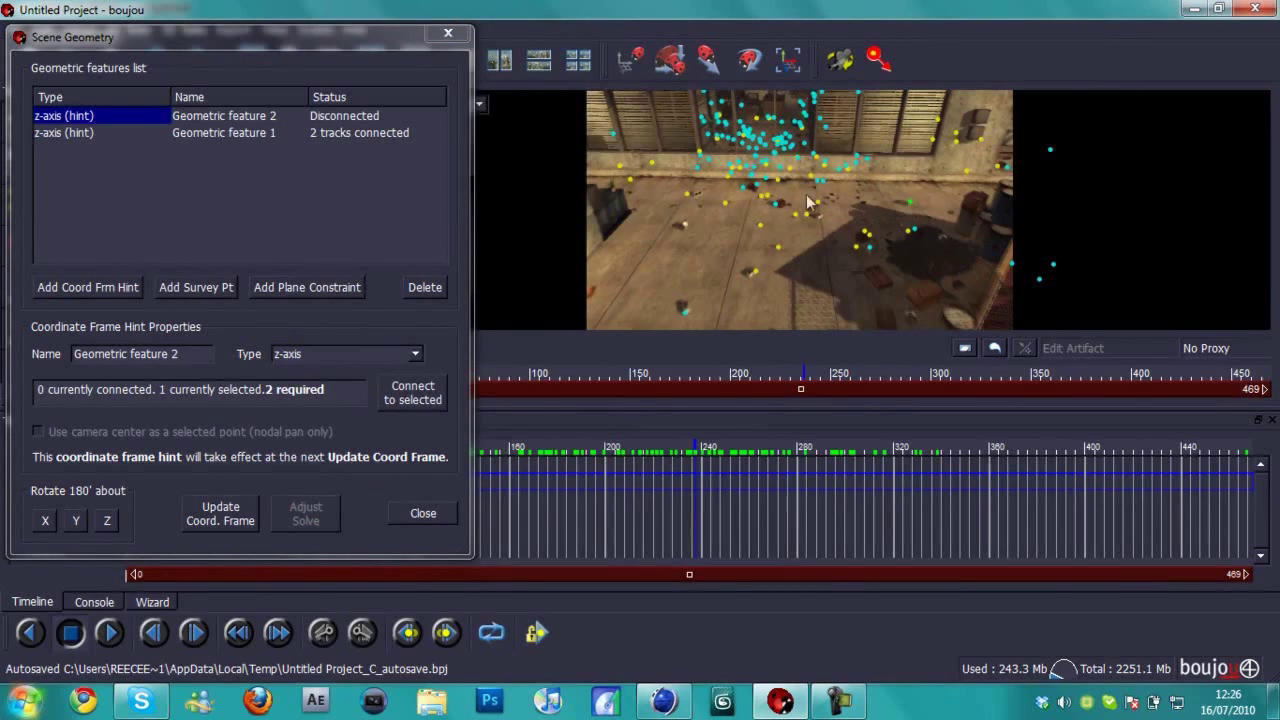
left_click(689, 194, "ctrl")
left_click(350, 356)
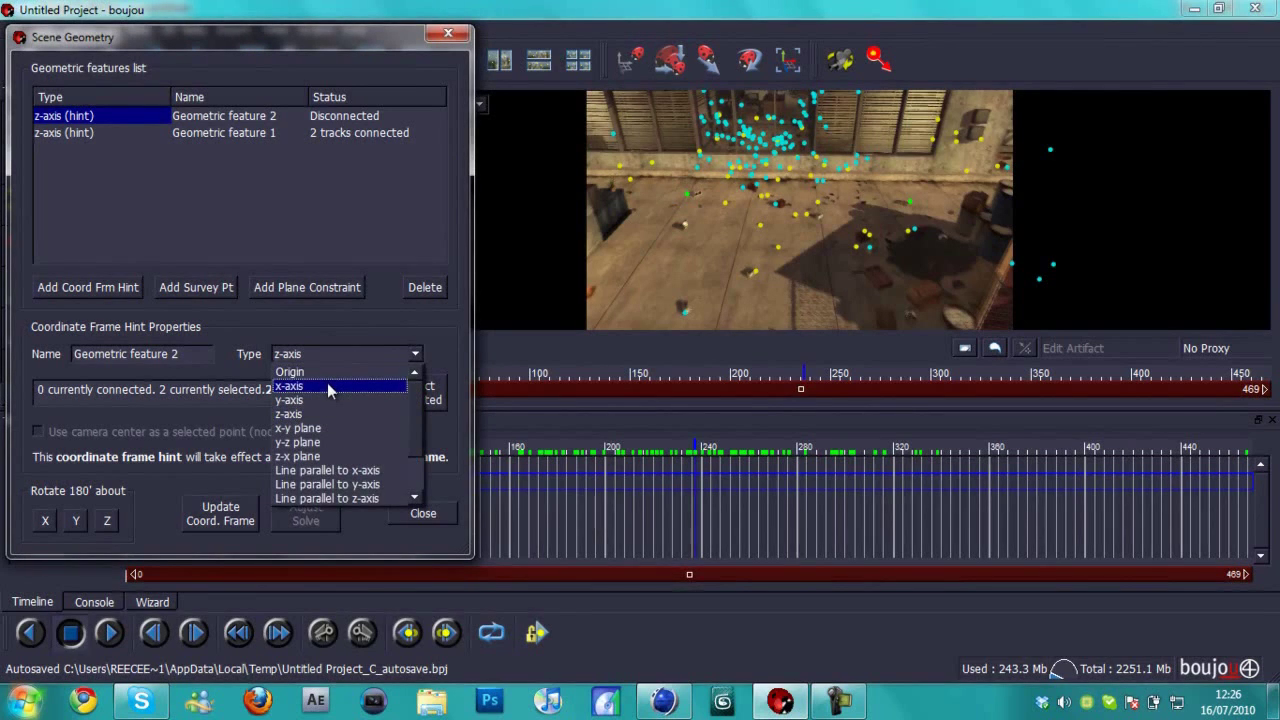
left_click(327, 385)
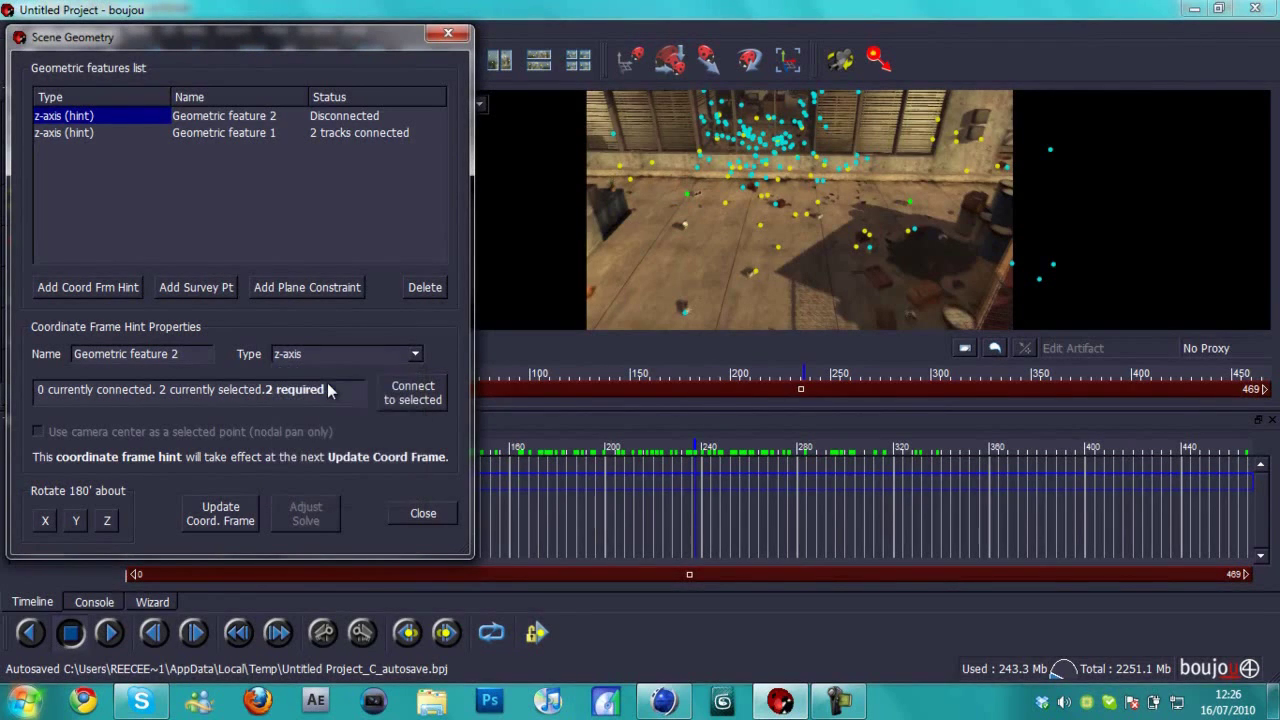
left_click(413, 396)
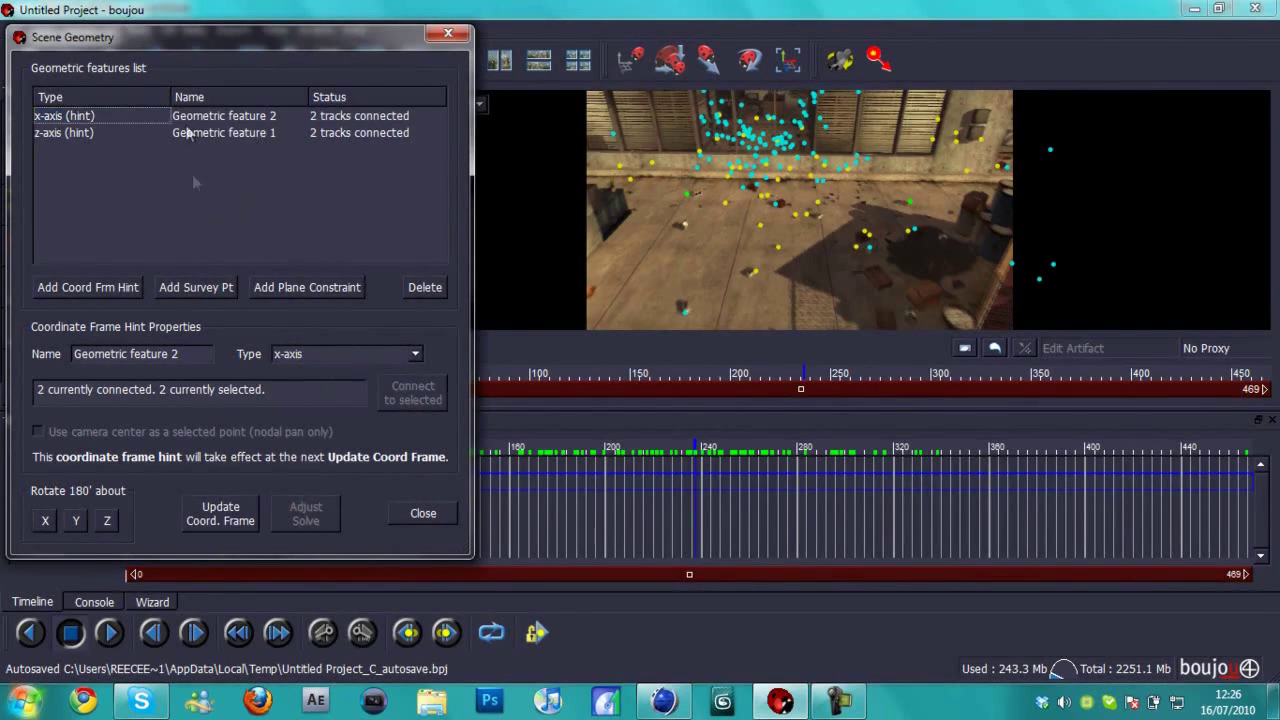
left_click(182, 118)
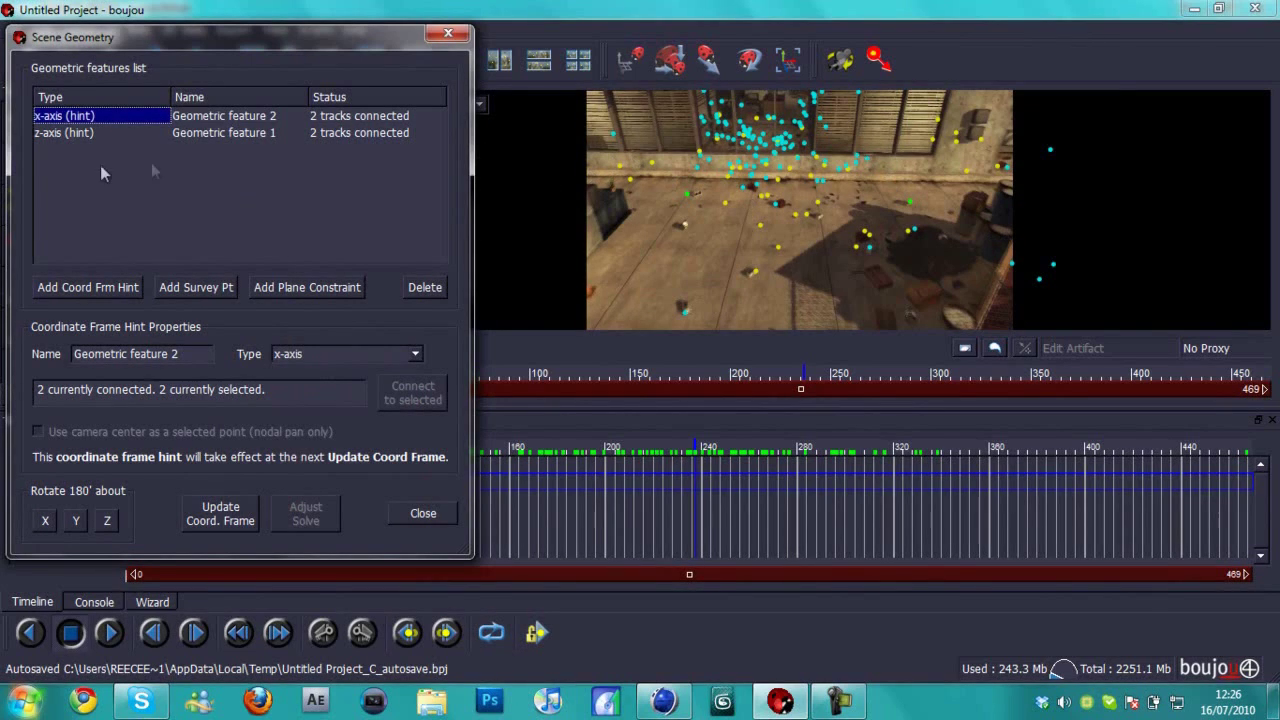
left_click(80, 134)
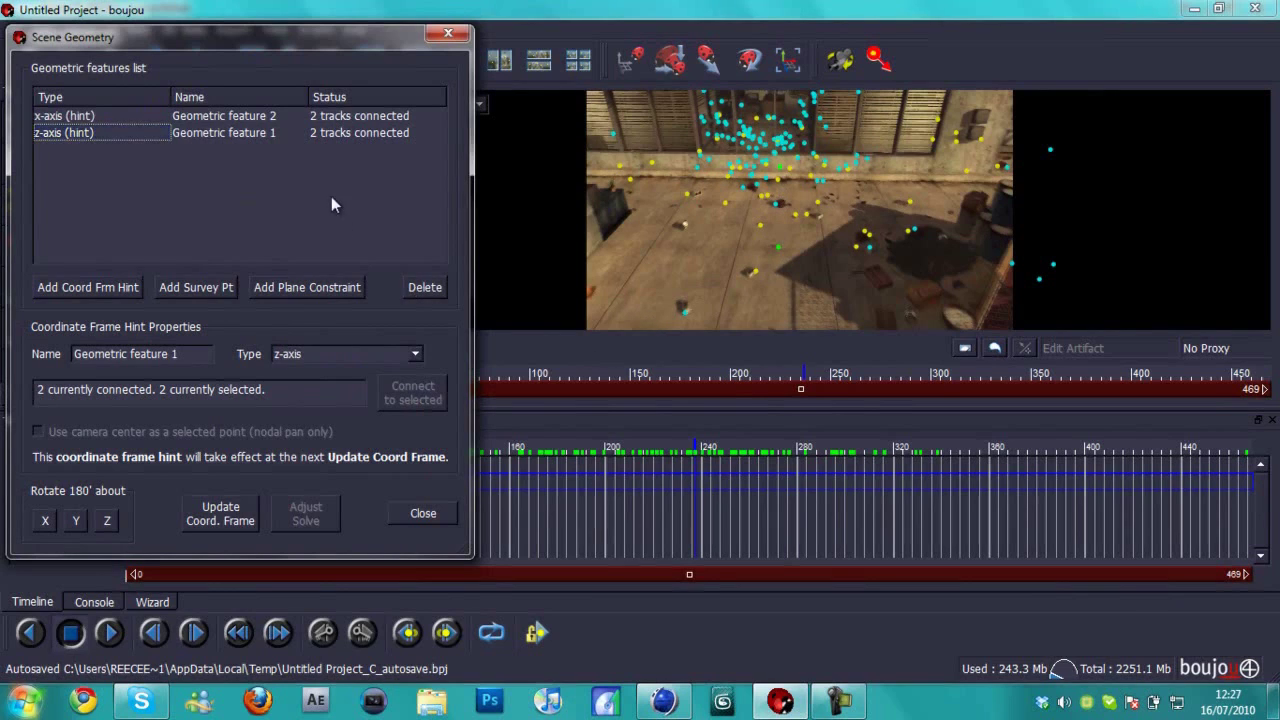
- Add Geometric feature 3 as an origin hint connected to one track
left_click(71, 288)
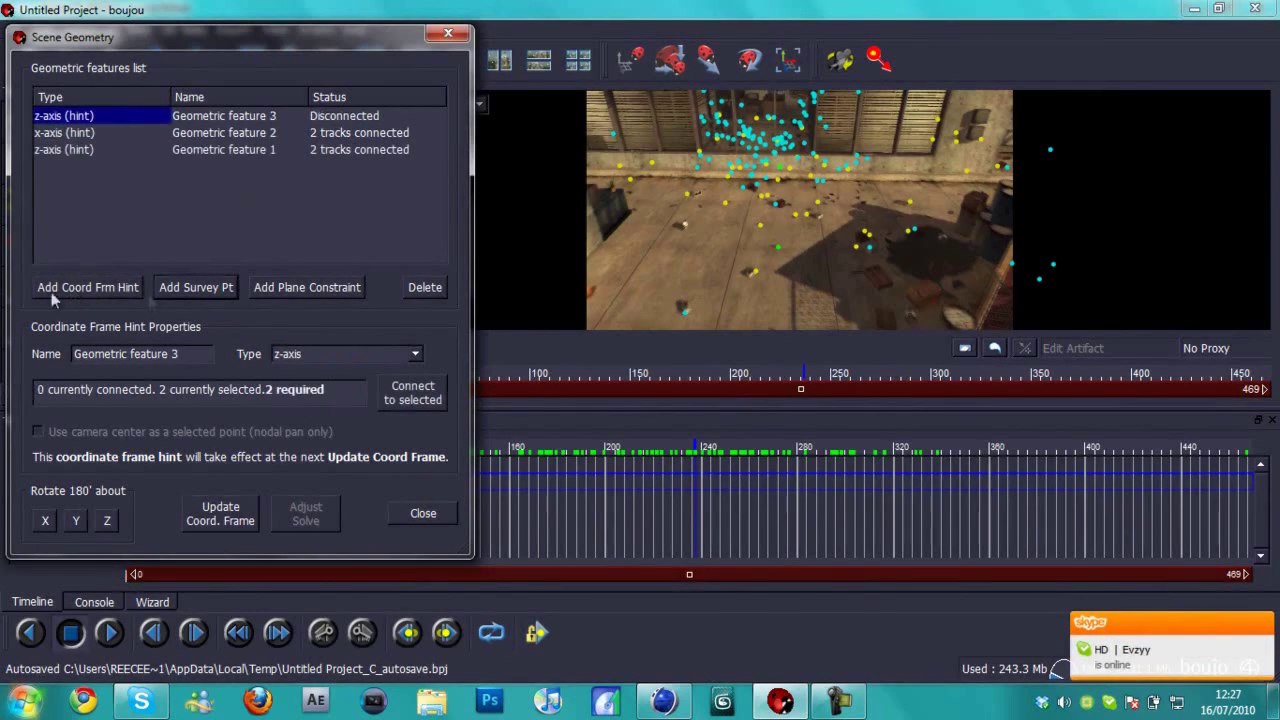
left_click(782, 190)
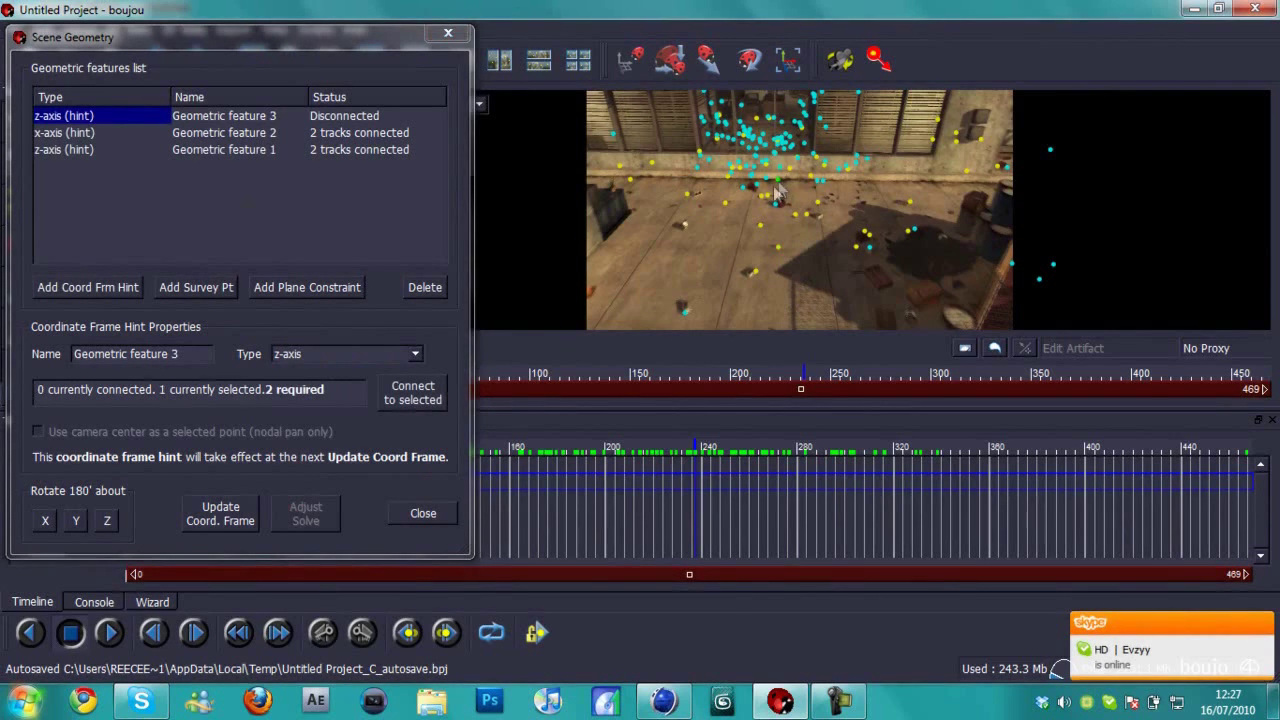
left_click(415, 354)
left_click(397, 371)
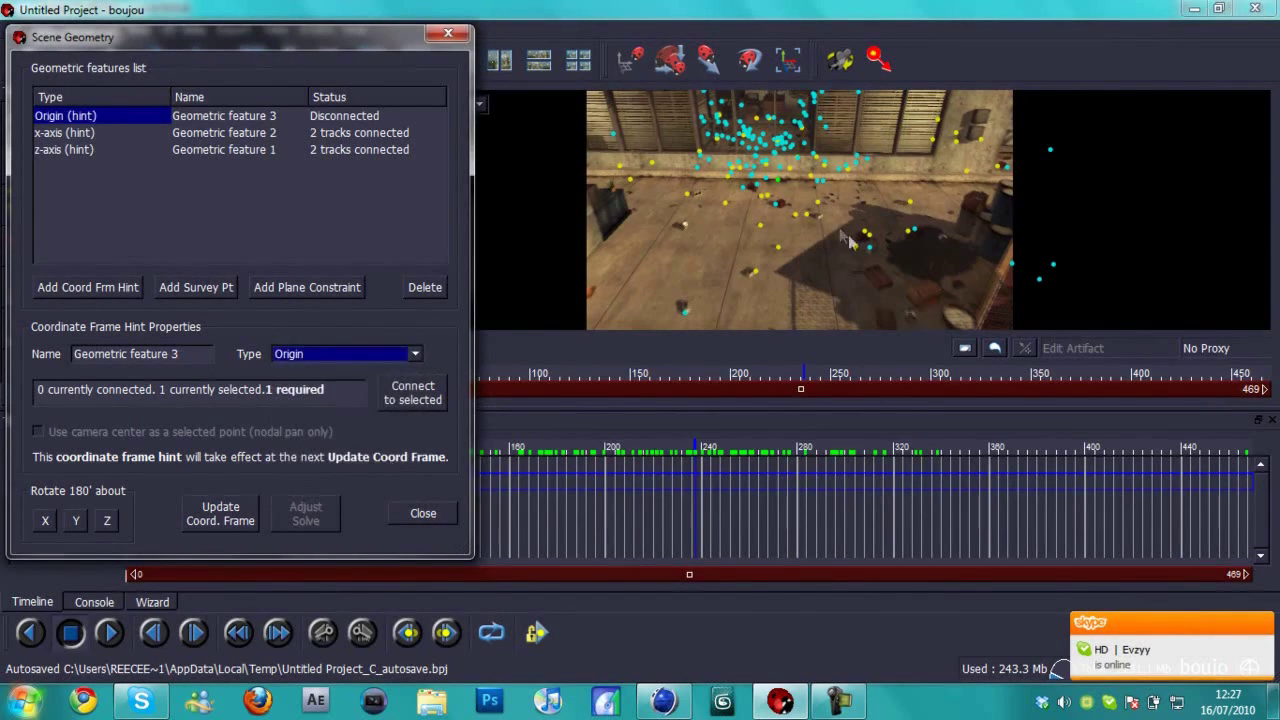
left_click(428, 399)
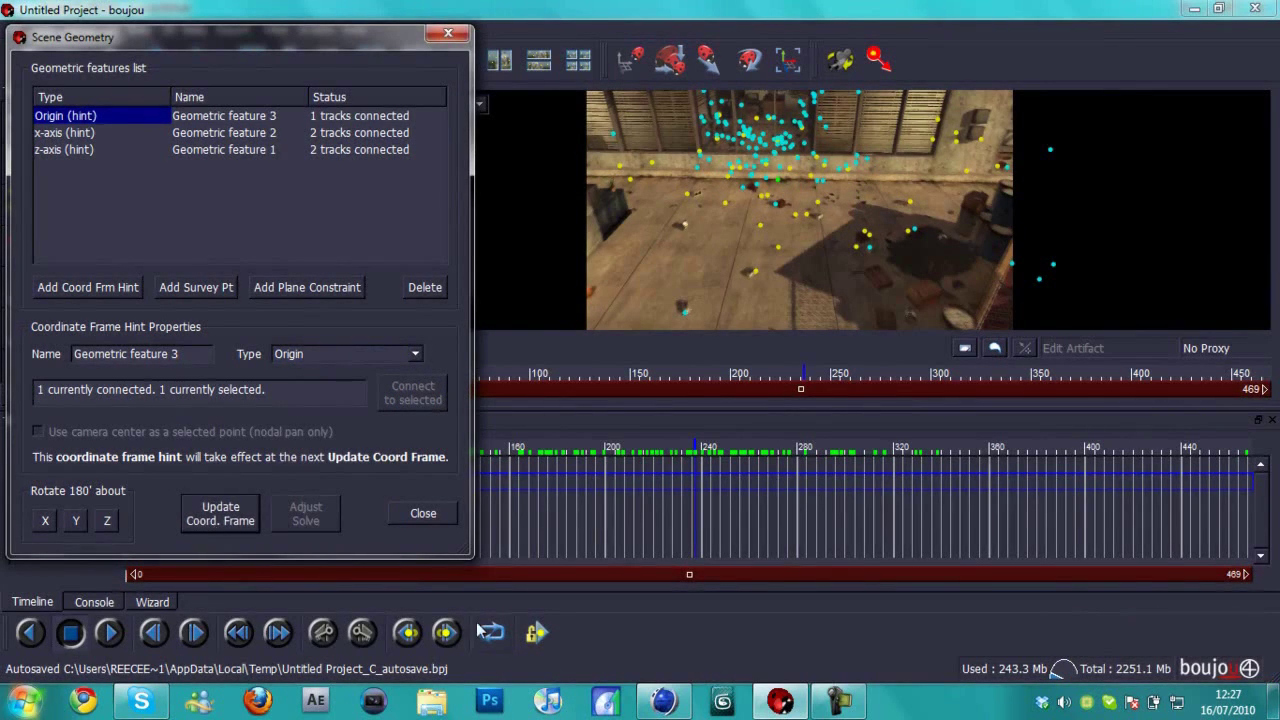
- Export the camera solve to Desktop/juicetra under the file name tut
left_click(423, 514)
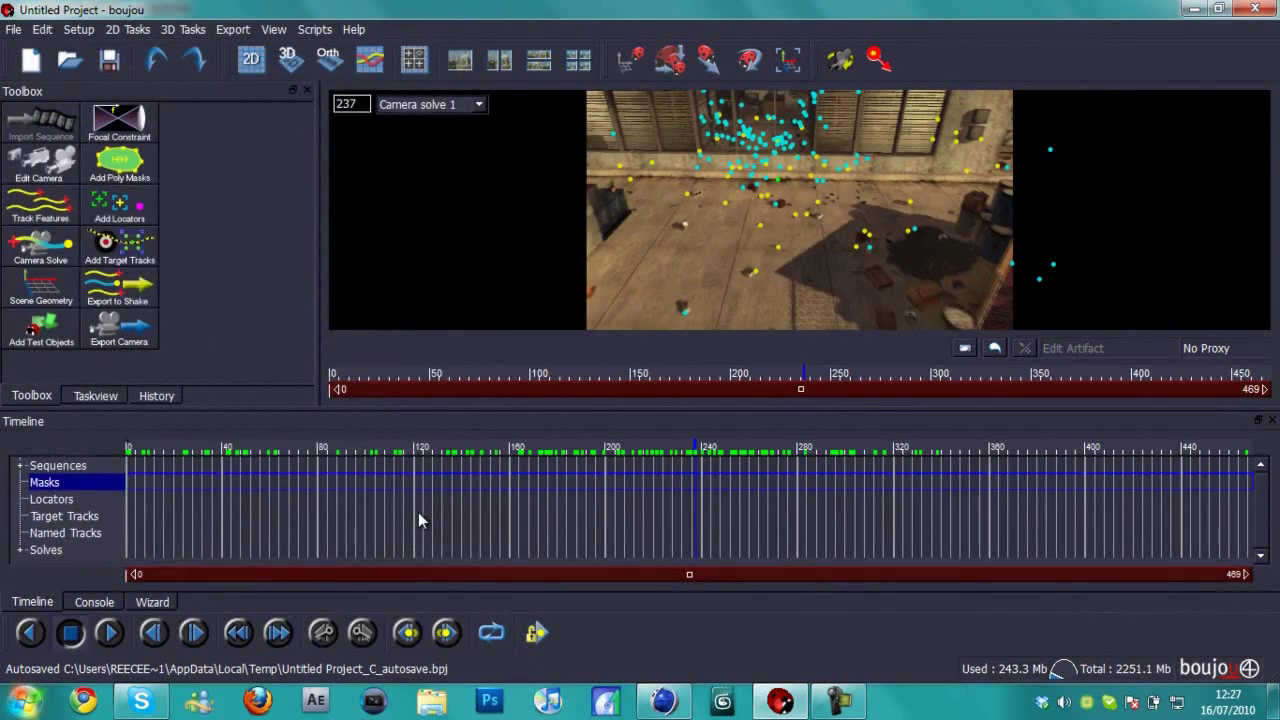
left_click(232, 31)
left_click(250, 50)
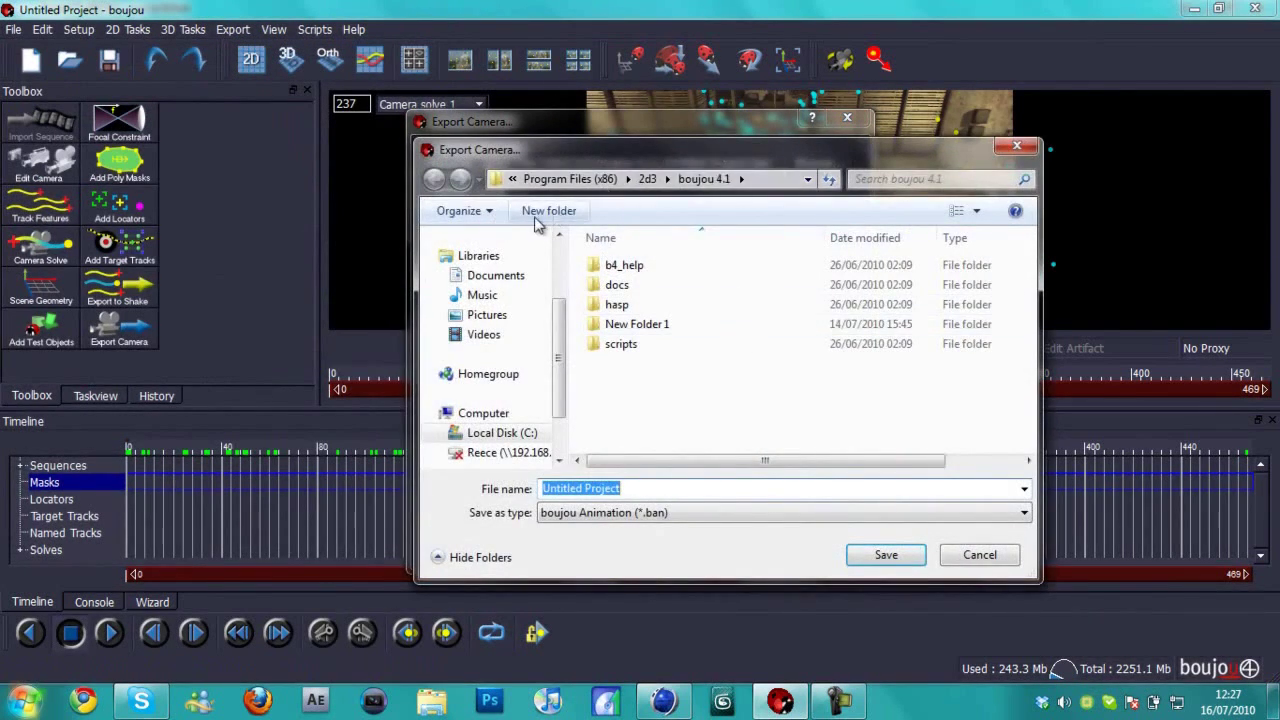
scroll(560, 357, "up", 3)
left_click(478, 266)
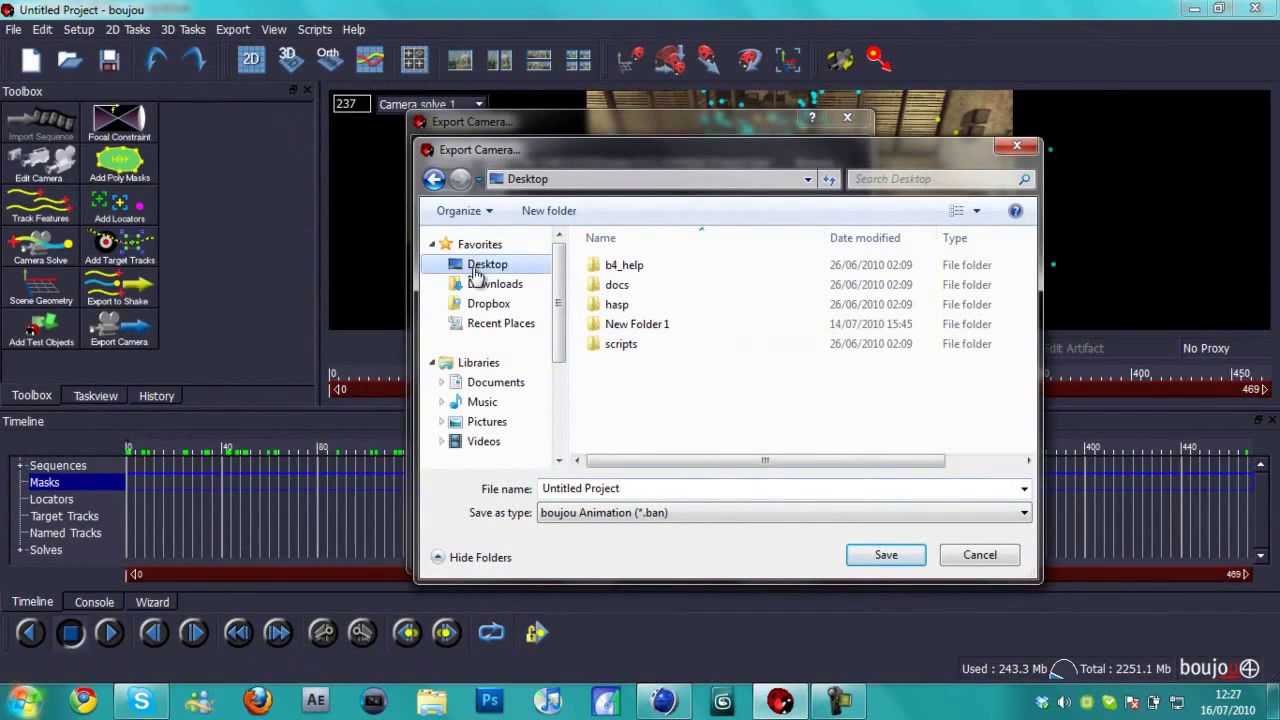
left_click(673, 326)
scroll(673, 326, "down", 5)
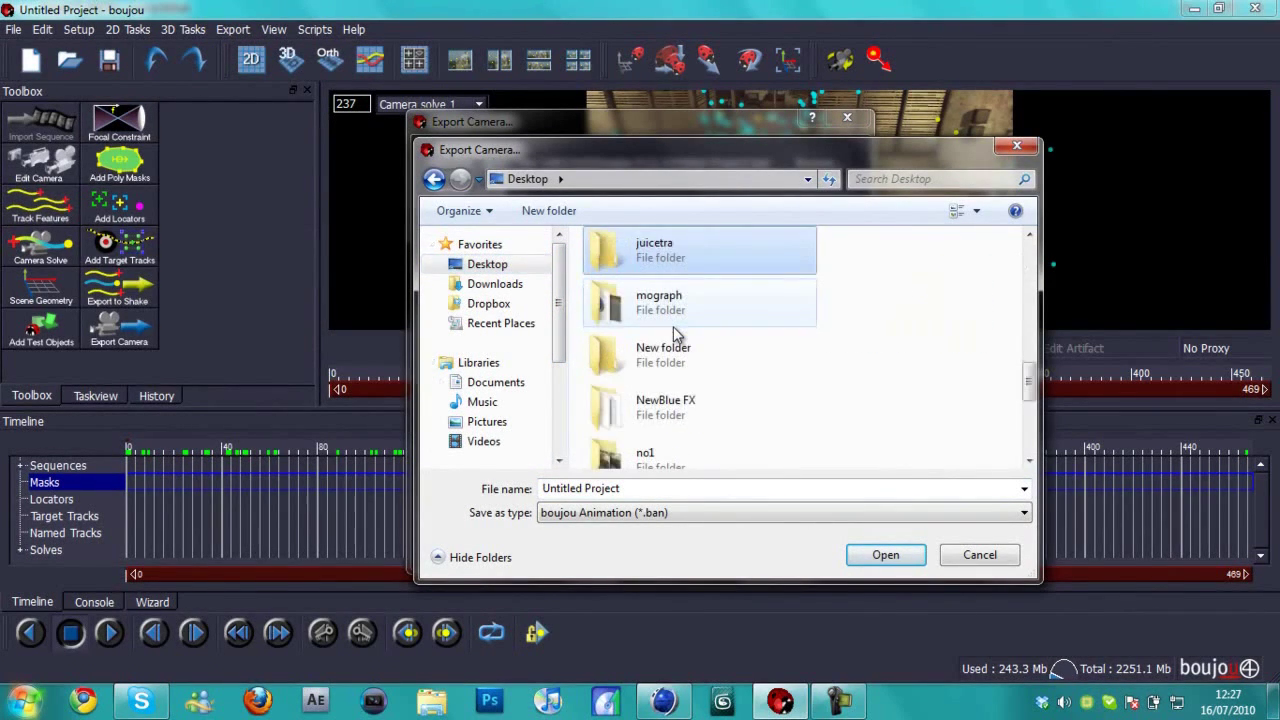
key("Return")
left_click(689, 491)
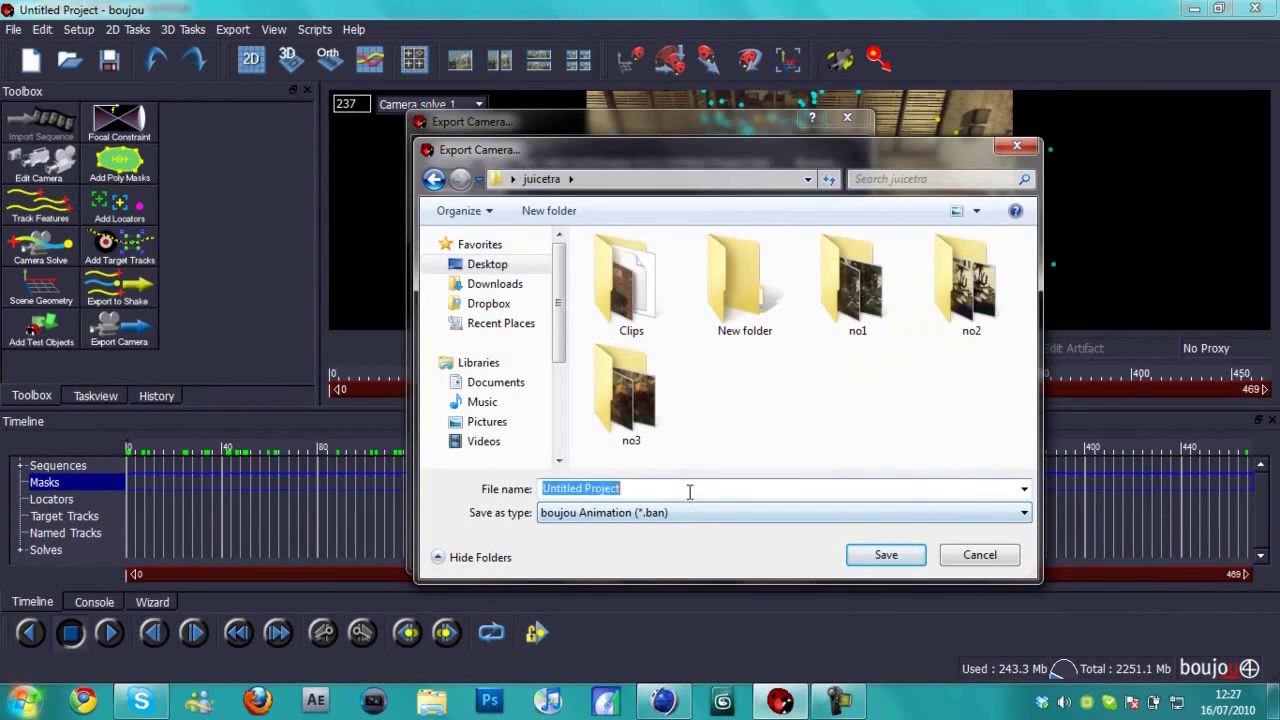
type("tut")
key("Return")
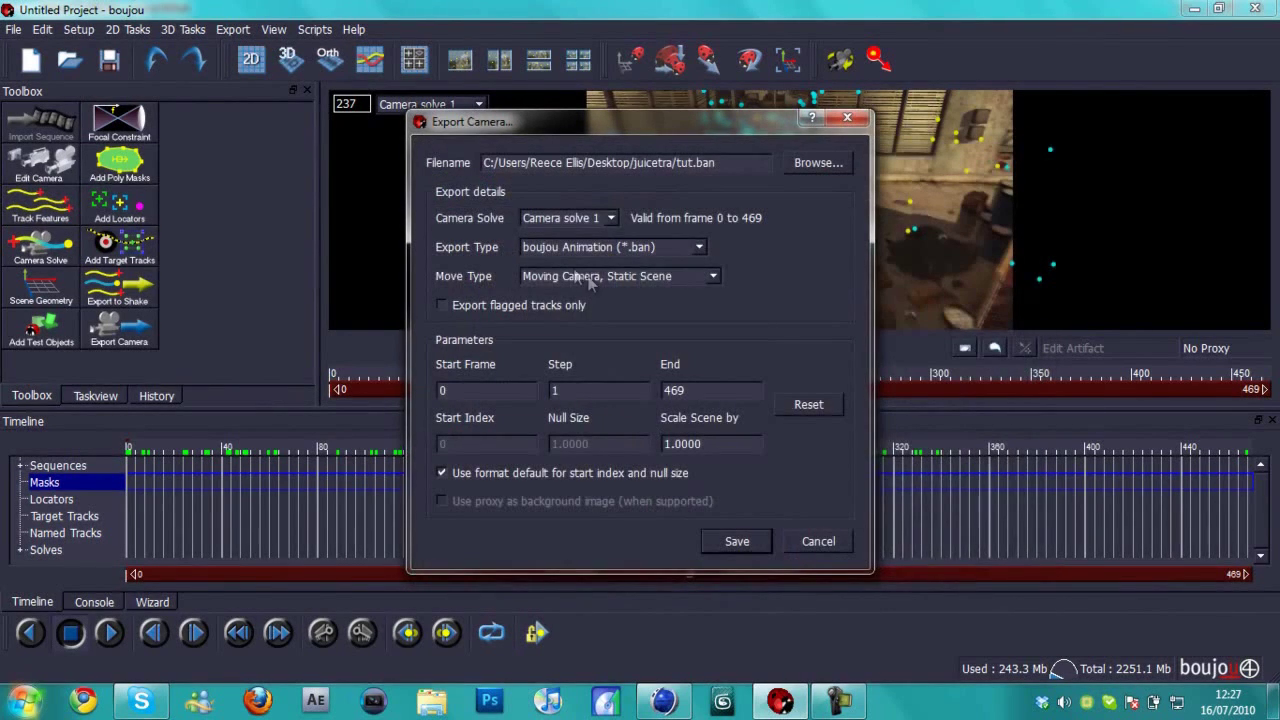
- Choose Cinema 4D as the export format with scene scale 100 and export
left_click(552, 248)
left_click(545, 304)
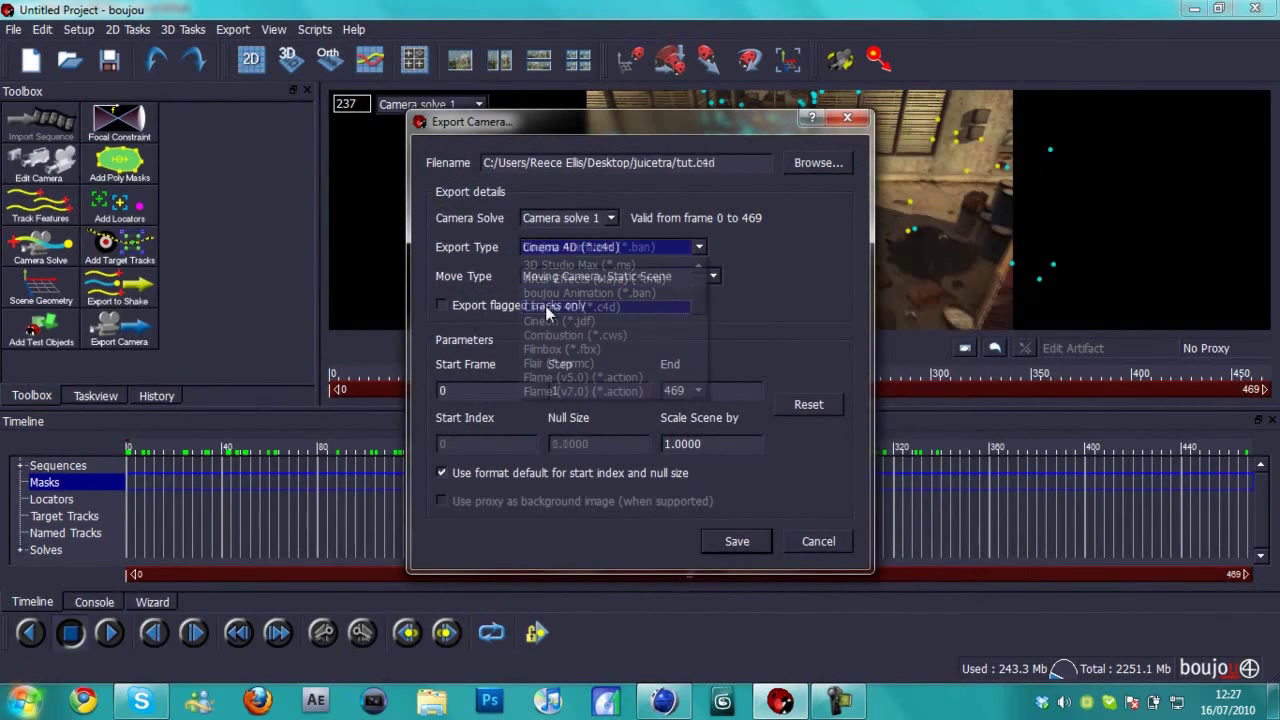
left_click_drag(715, 443, 478, 443)
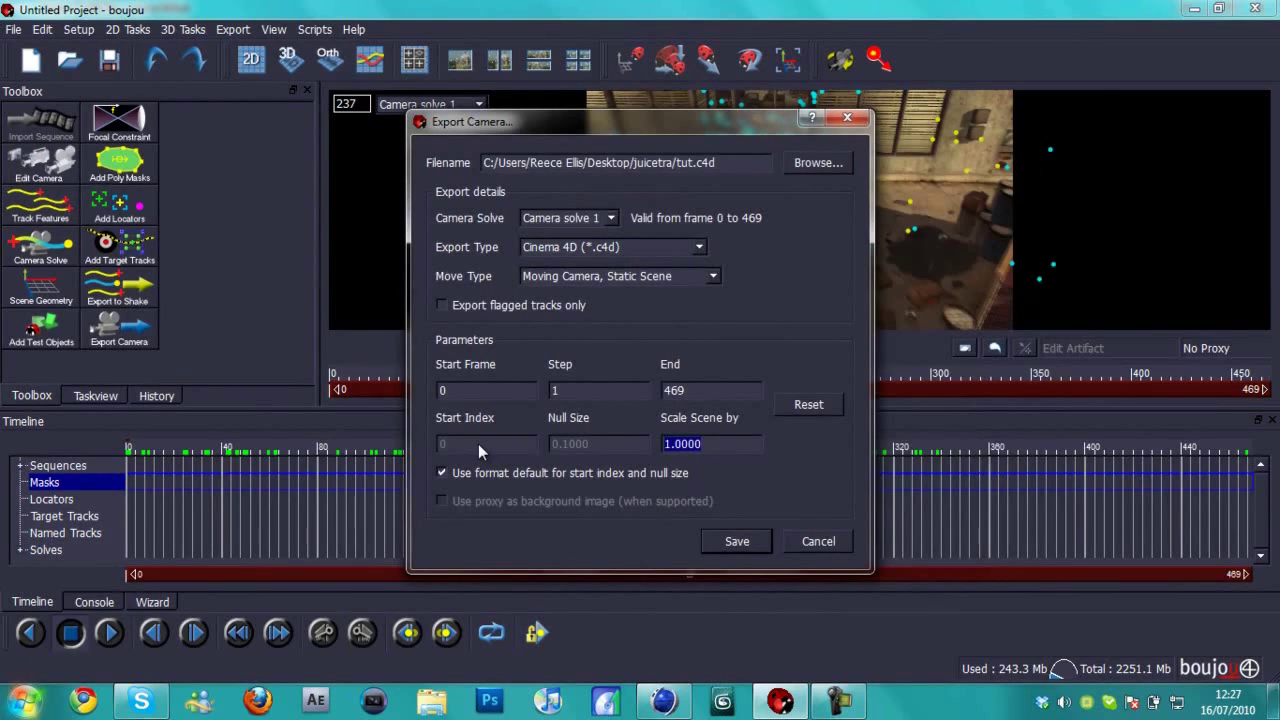
type("00")
key("Home")
type("1")
key("Return")
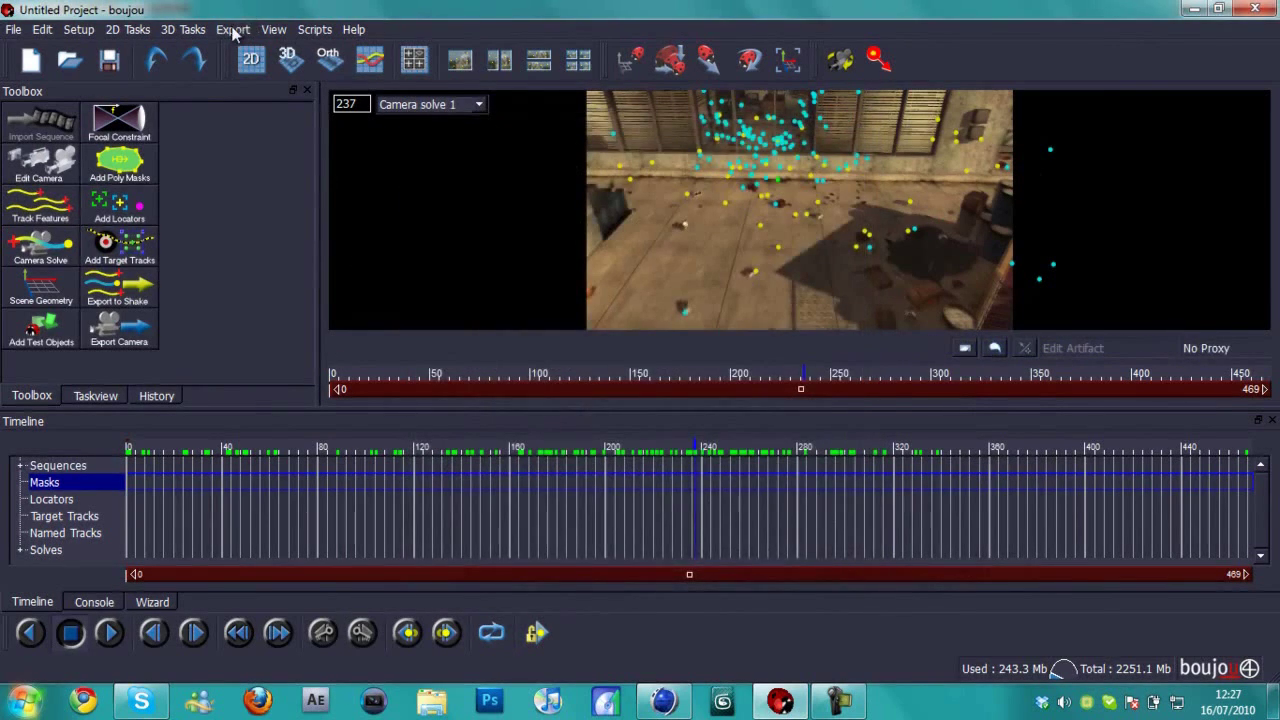
- Export the sequence as the movie 'tut video' in juicetra and render it
left_click(236, 29)
left_click(262, 109)
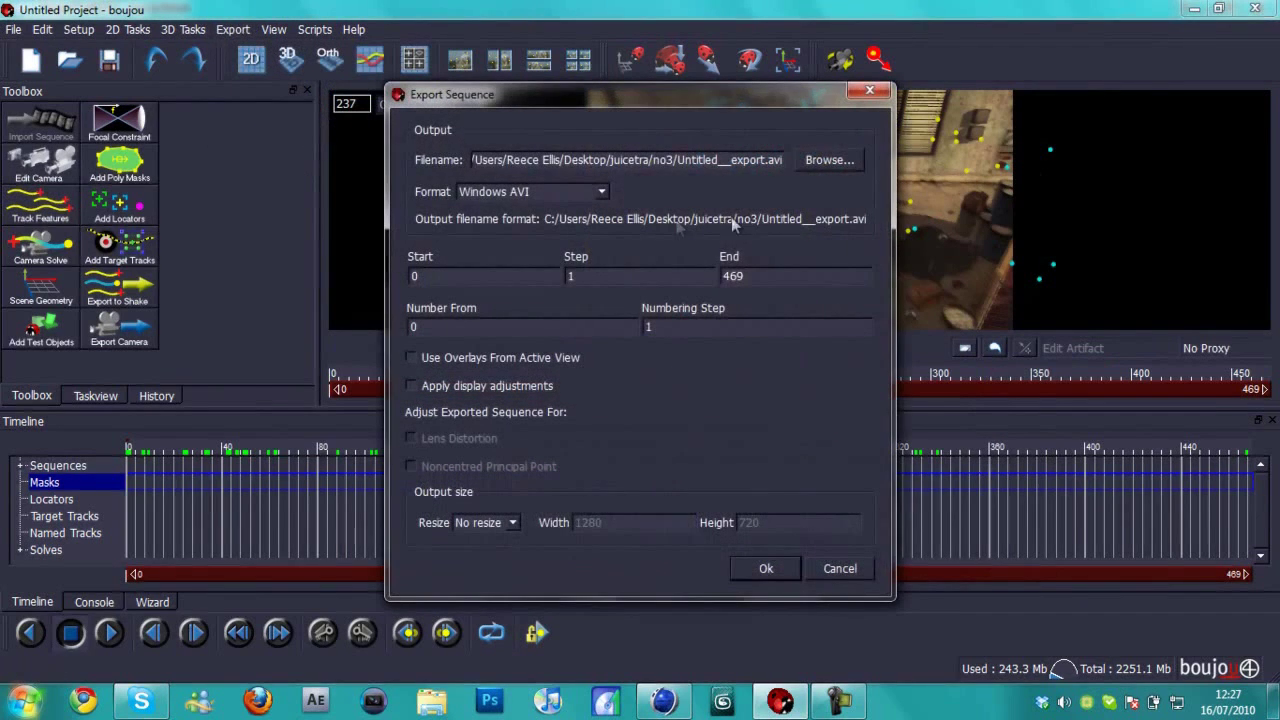
left_click(829, 160)
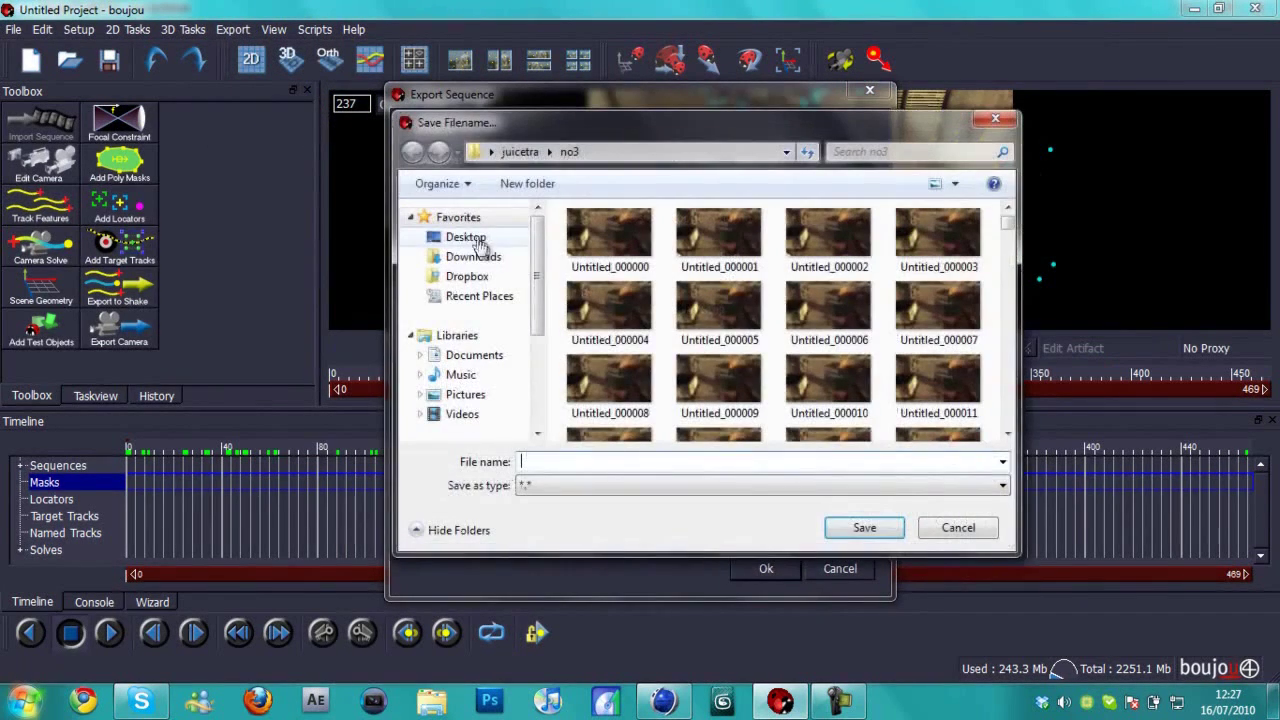
left_click(519, 151)
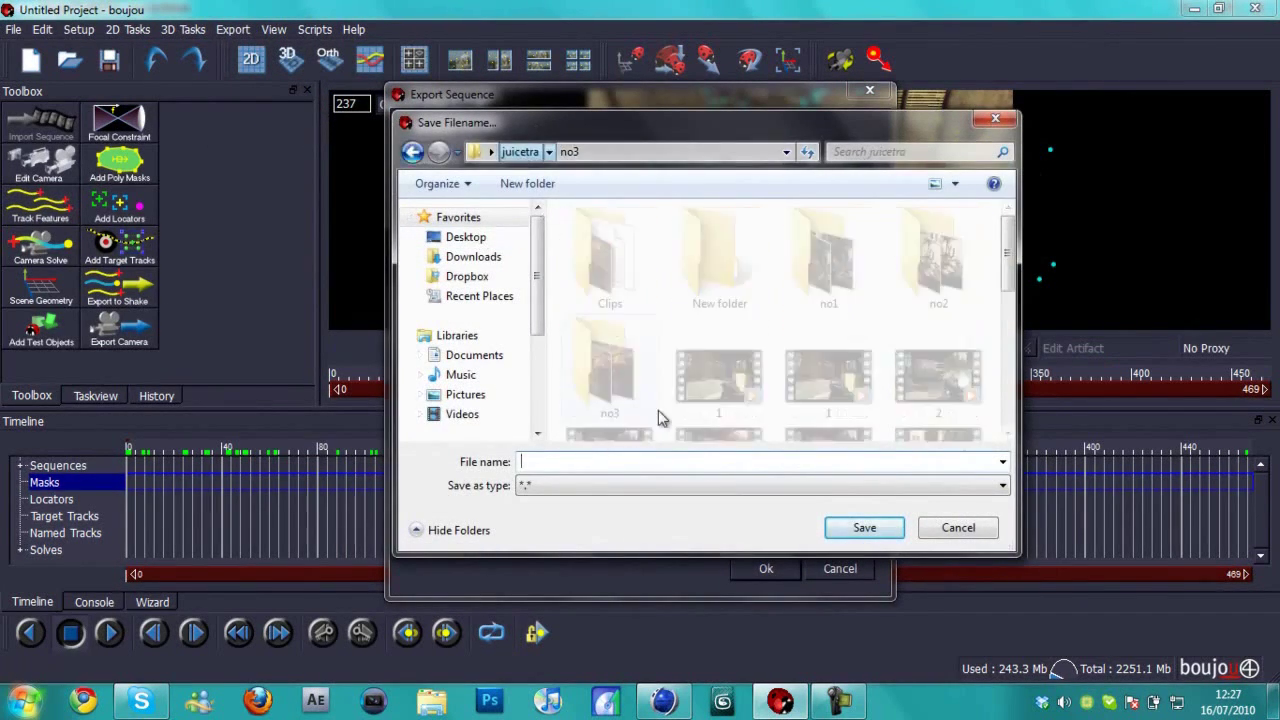
left_click(628, 466)
type("tut video")
key("Return")
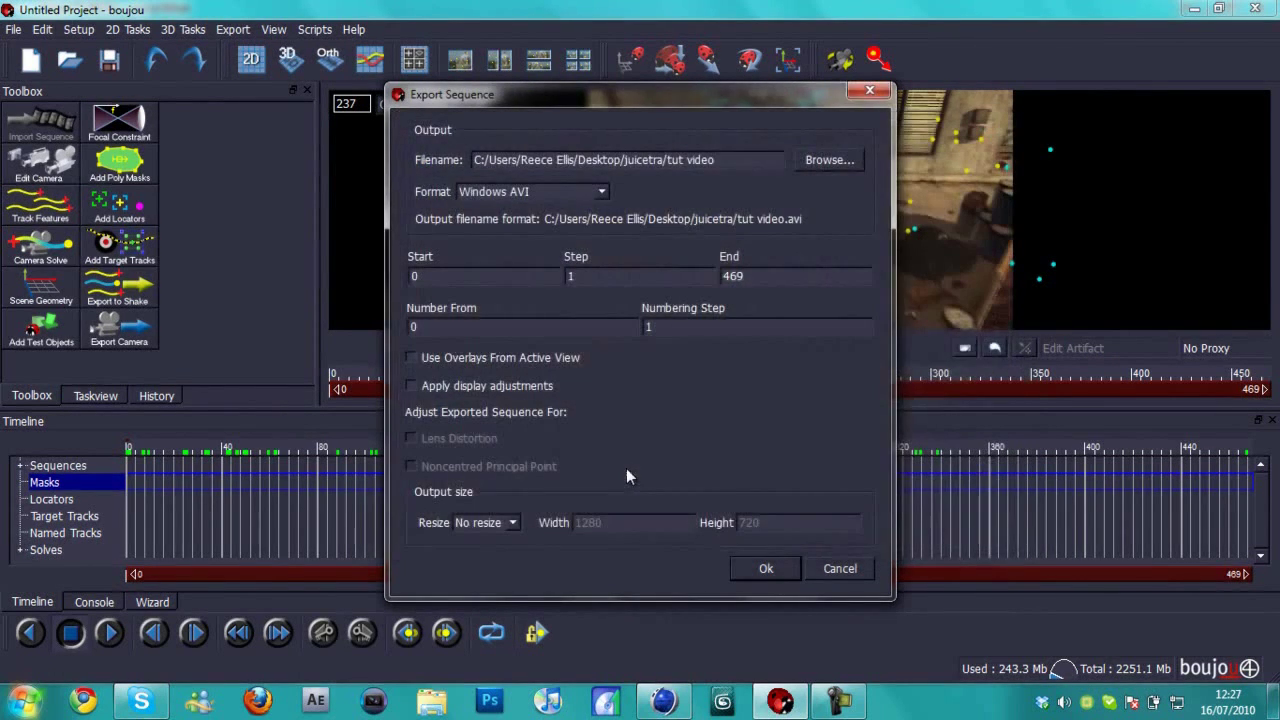
left_click(768, 568)
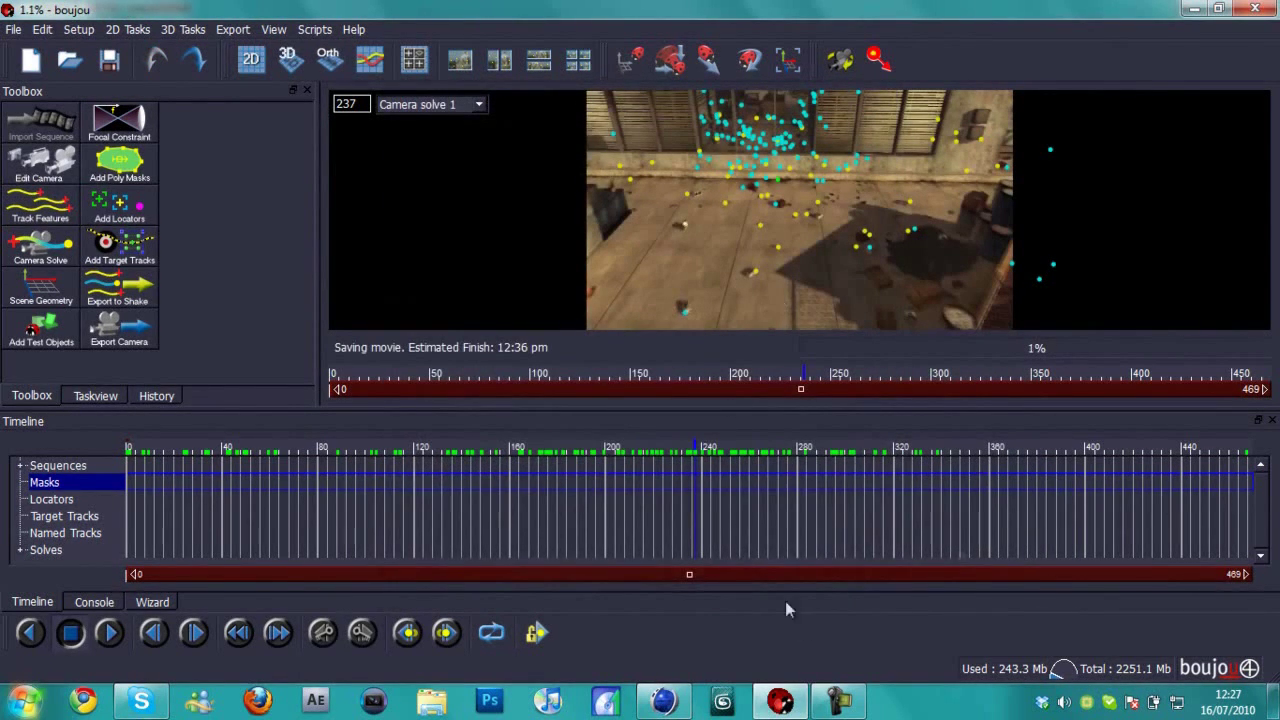
- Dismiss the finished render prompts and switch to Cinema 4D
left_click(838, 700)
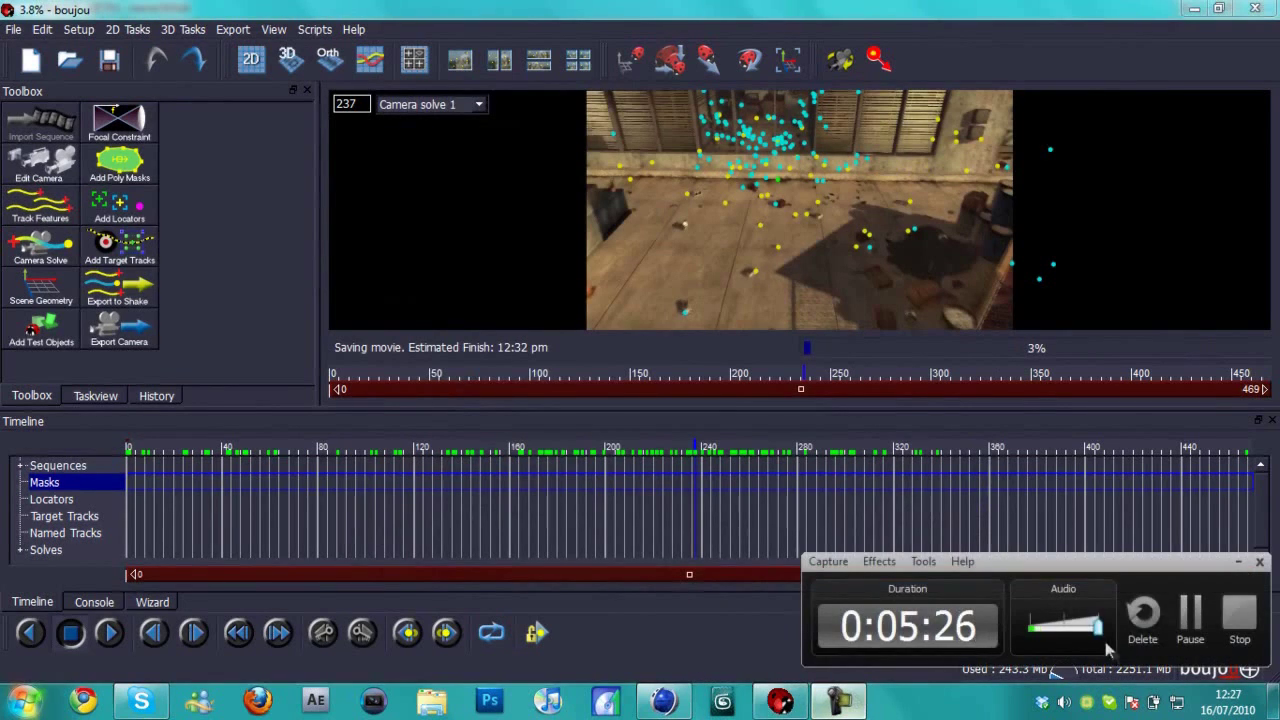
left_click(1190, 615)
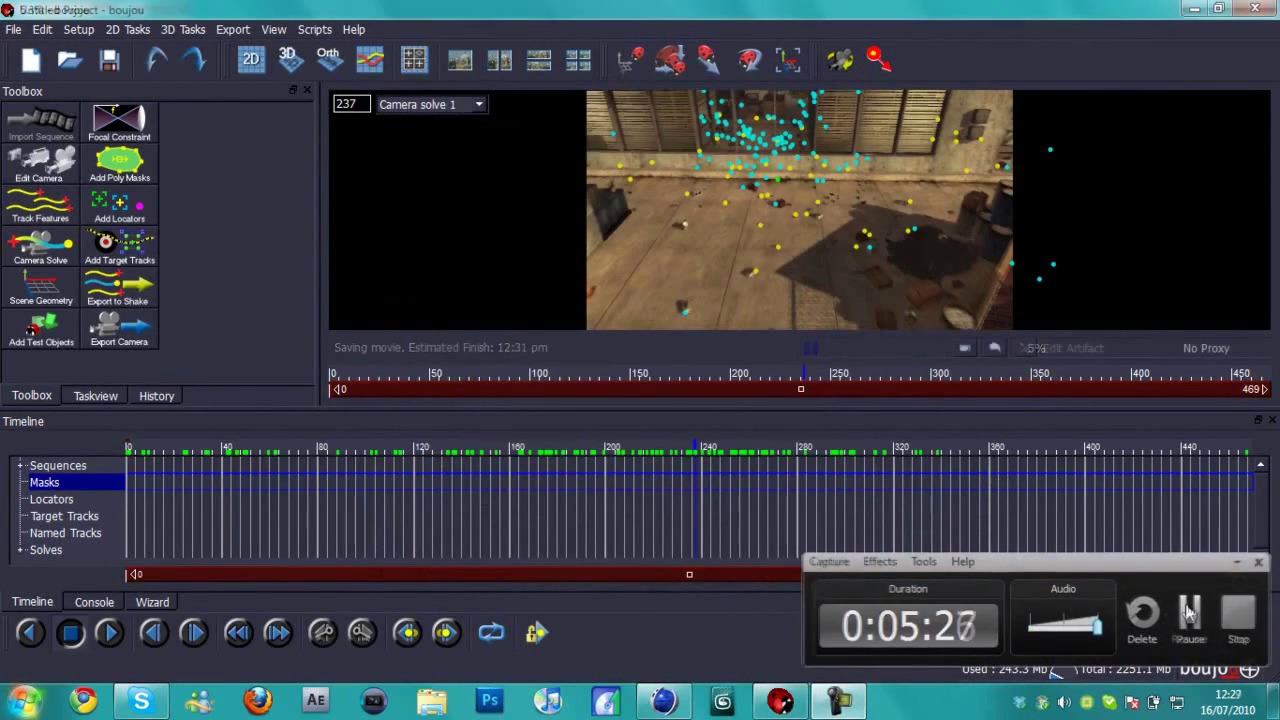
left_click(1190, 615)
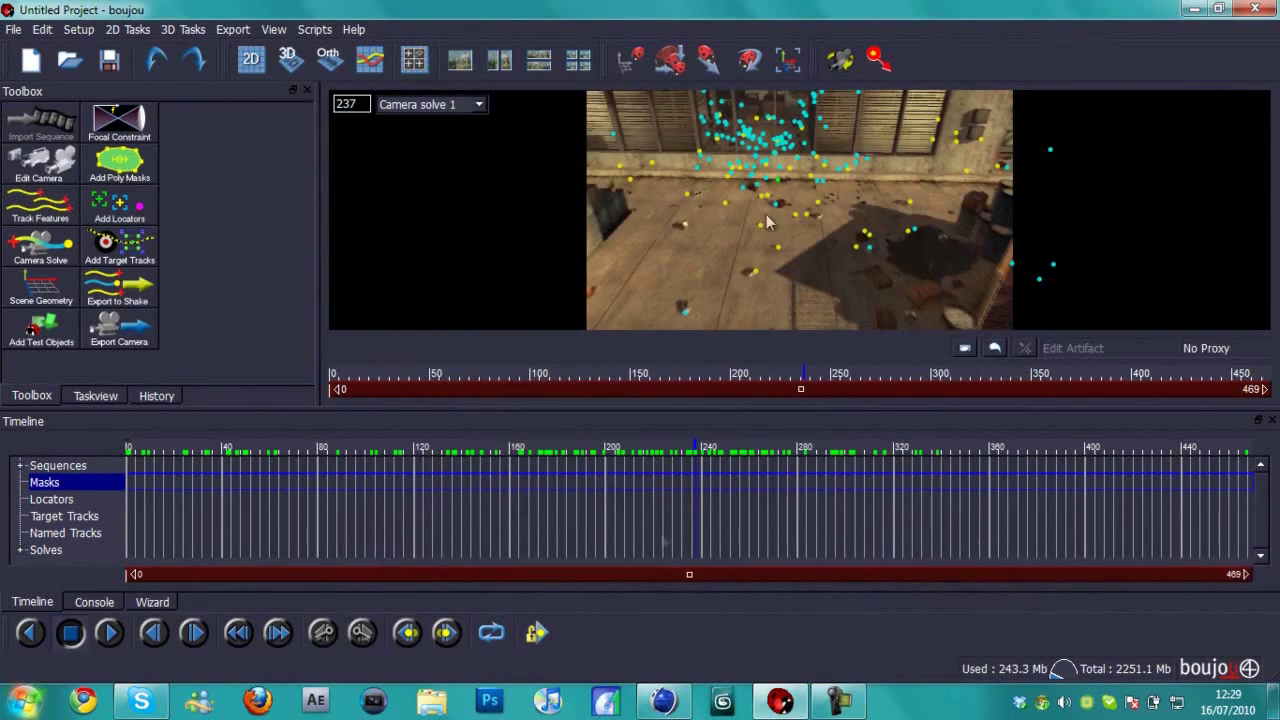
left_click(667, 701)
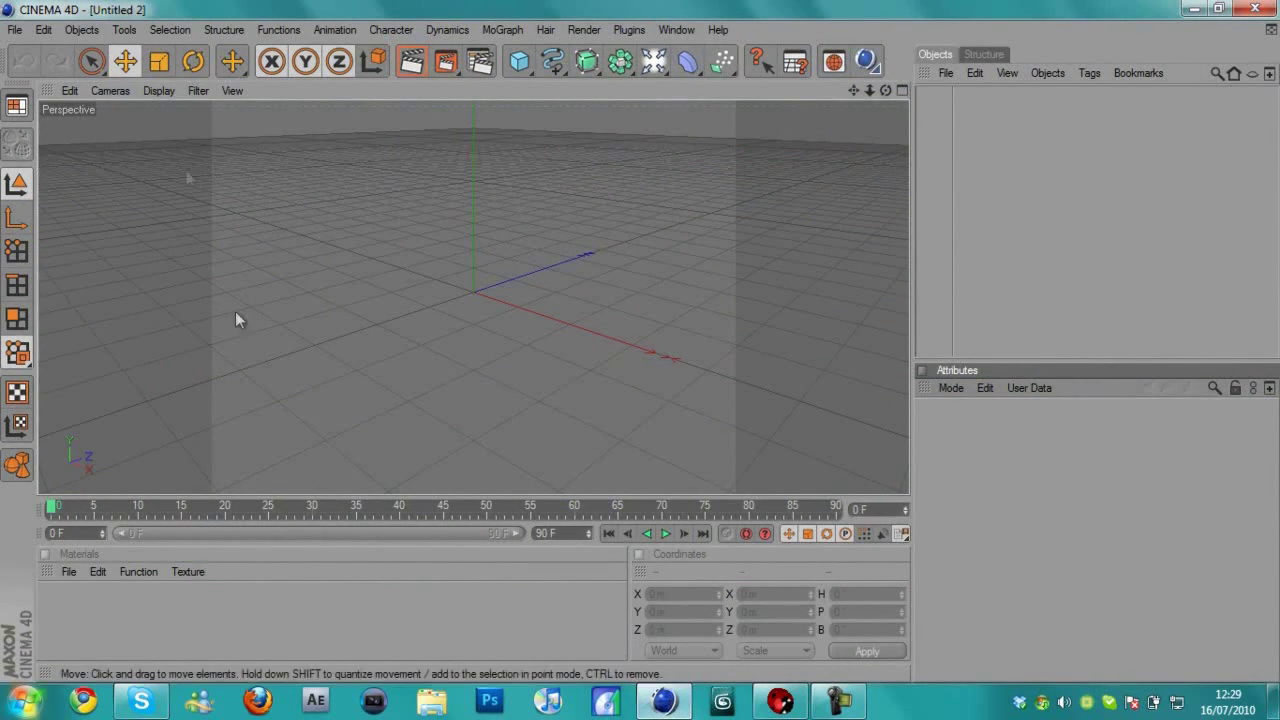
- Open tut.c4d, extend the timeline to all 469 frames, and show the lights palette
left_click(15, 29)
left_click(27, 75)
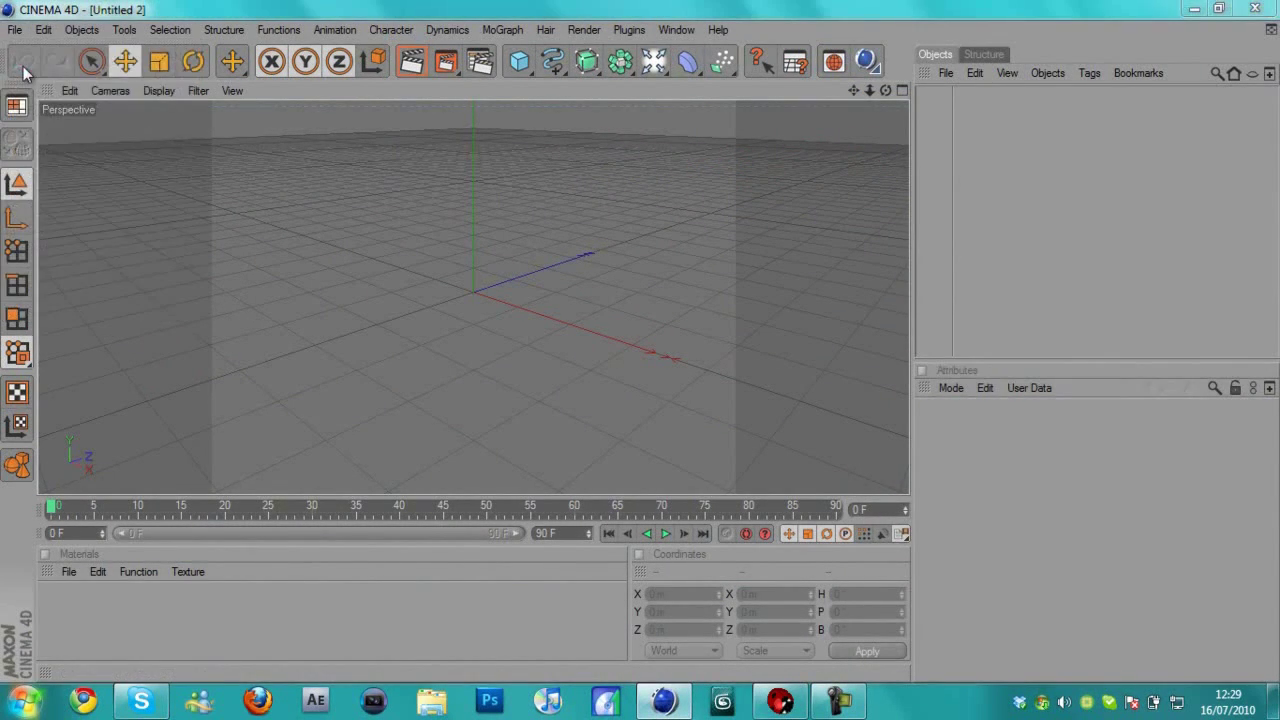
left_click_drag(570, 168, 570, 338)
left_click(349, 225)
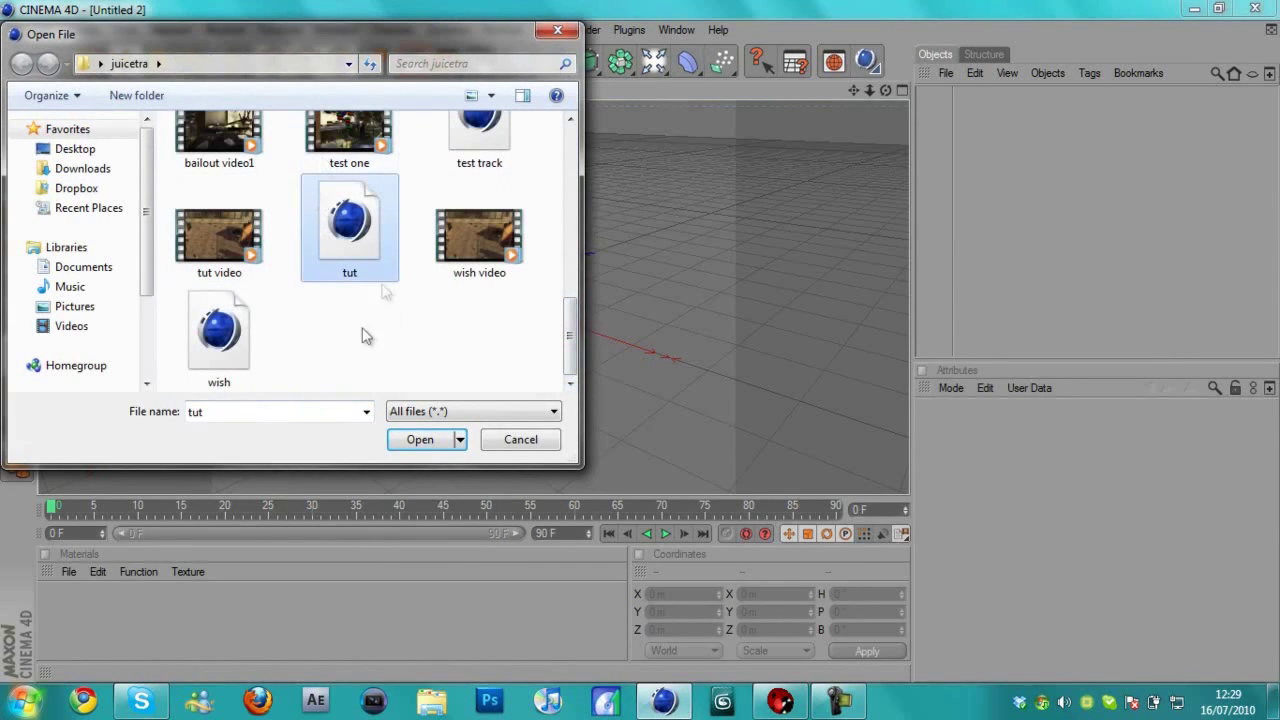
double_click(345, 230)
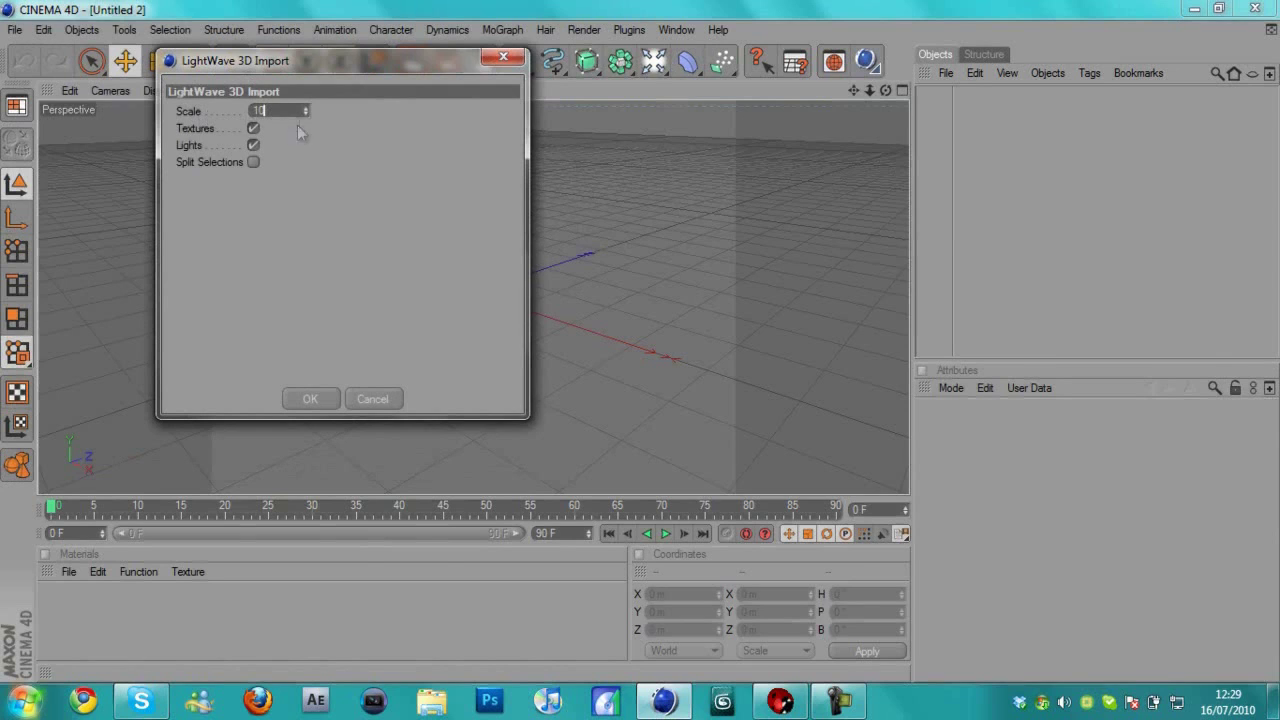
left_click(309, 399)
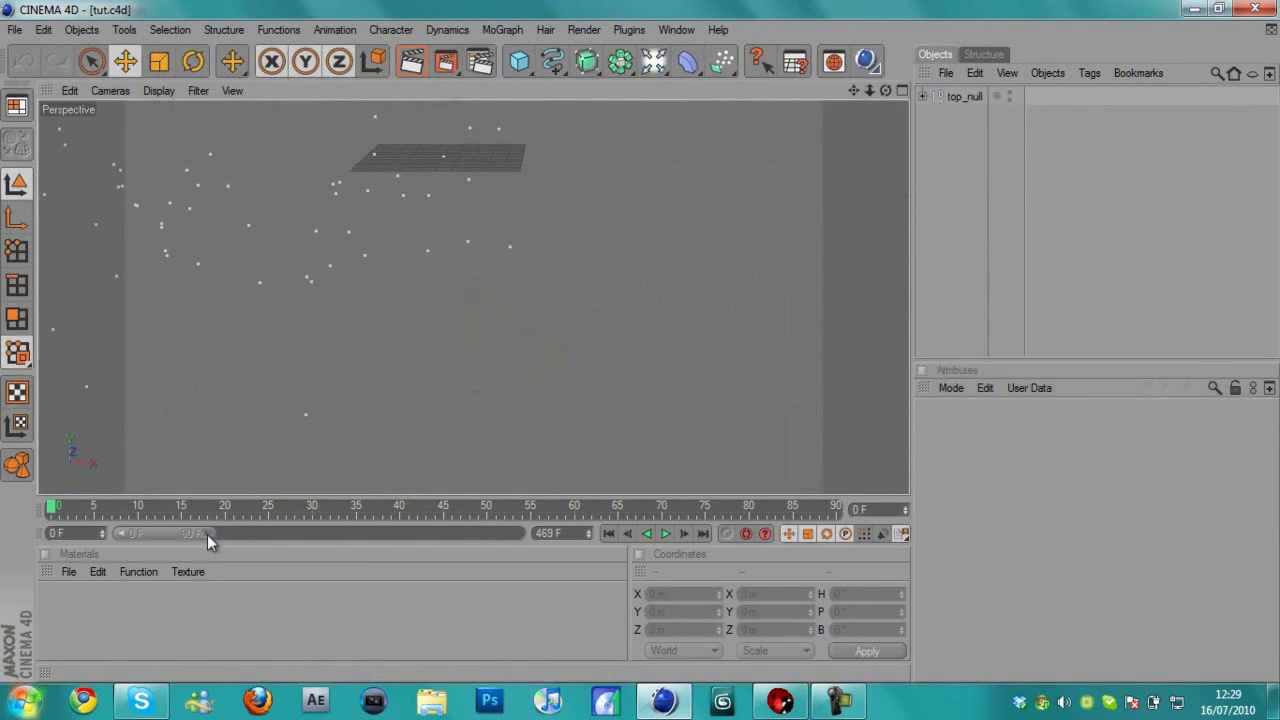
left_click_drag(207, 534, 518, 561)
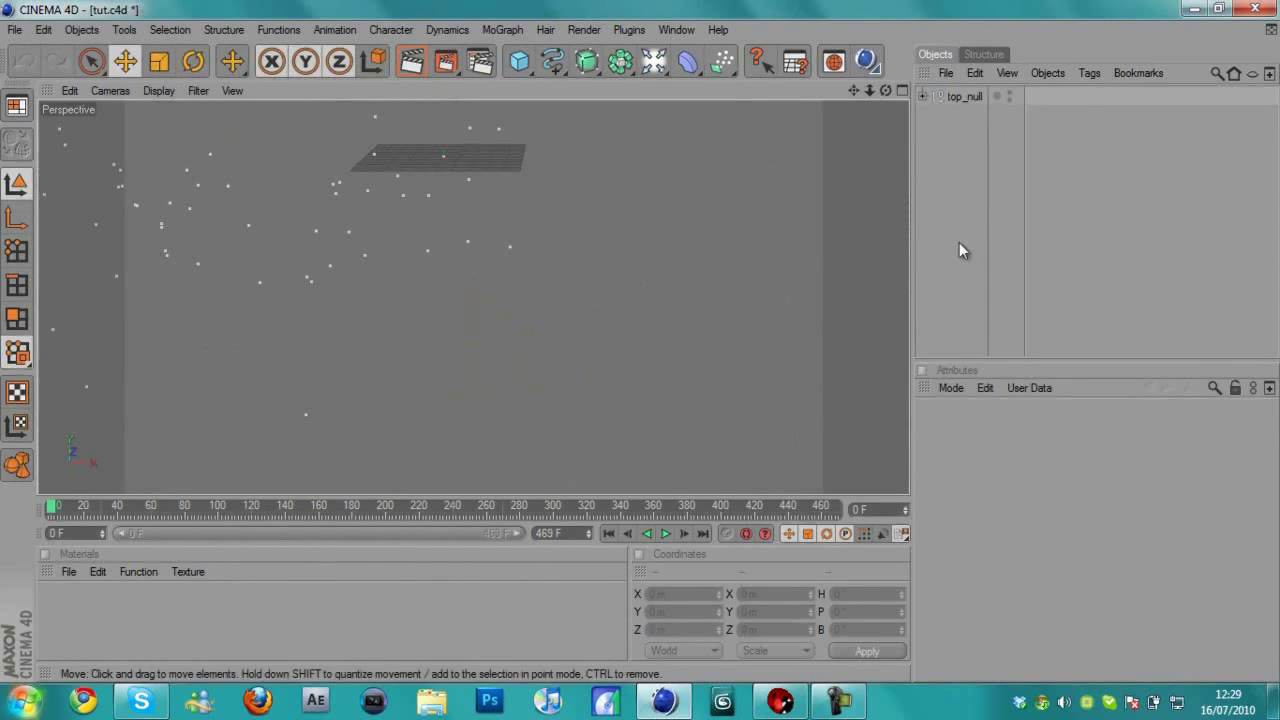
left_click(654, 61)
- Add a Background object and create a new material, Mat, opening it for editing
left_click(694, 221)
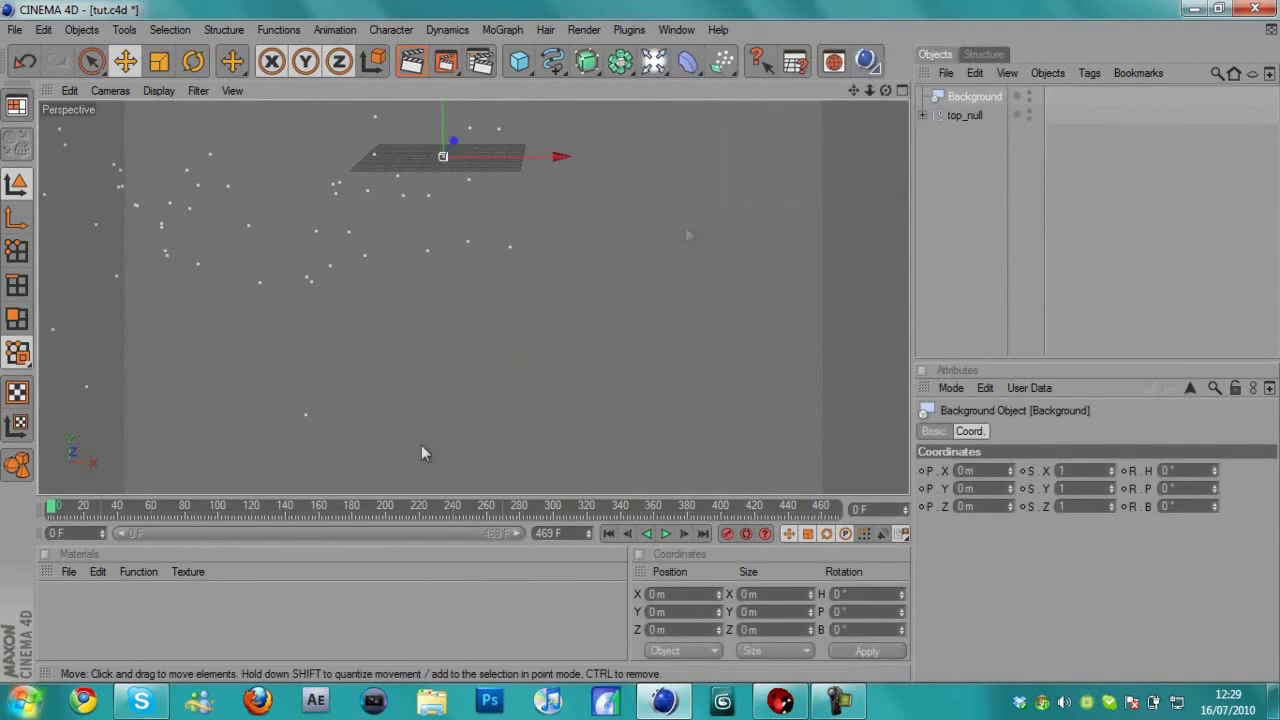
left_click(69, 574)
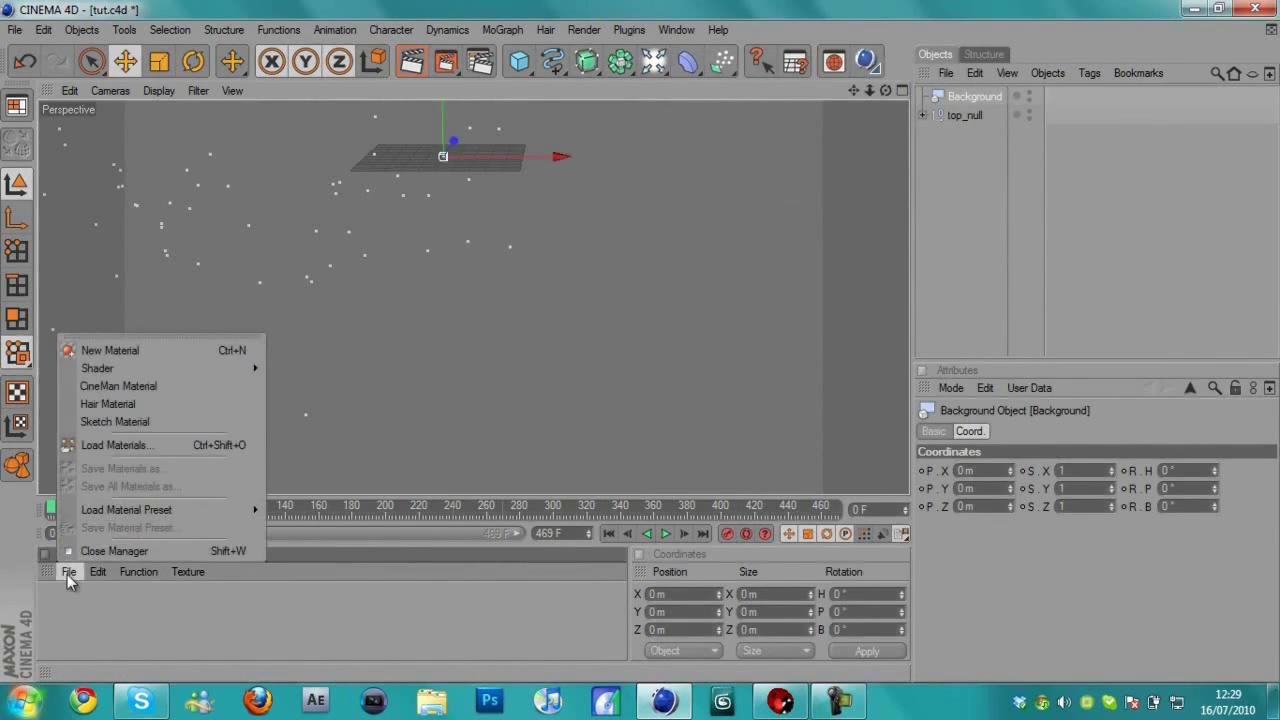
left_click(168, 350)
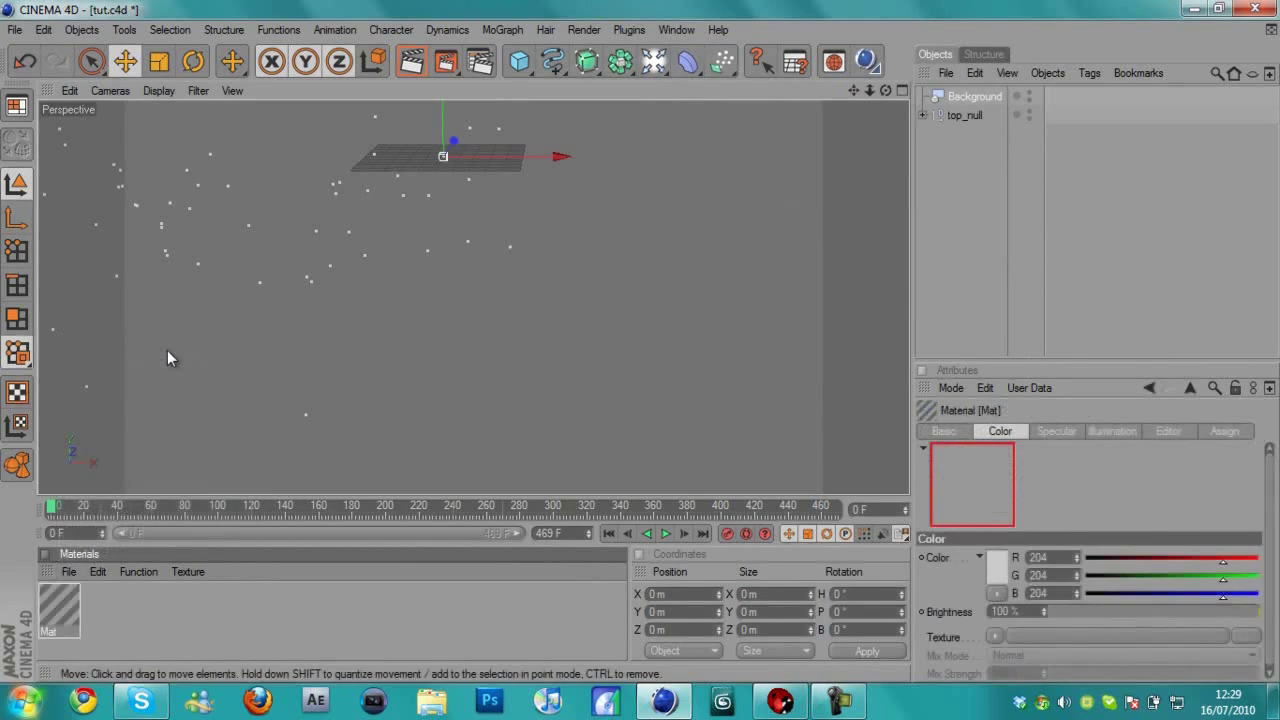
double_click(55, 626)
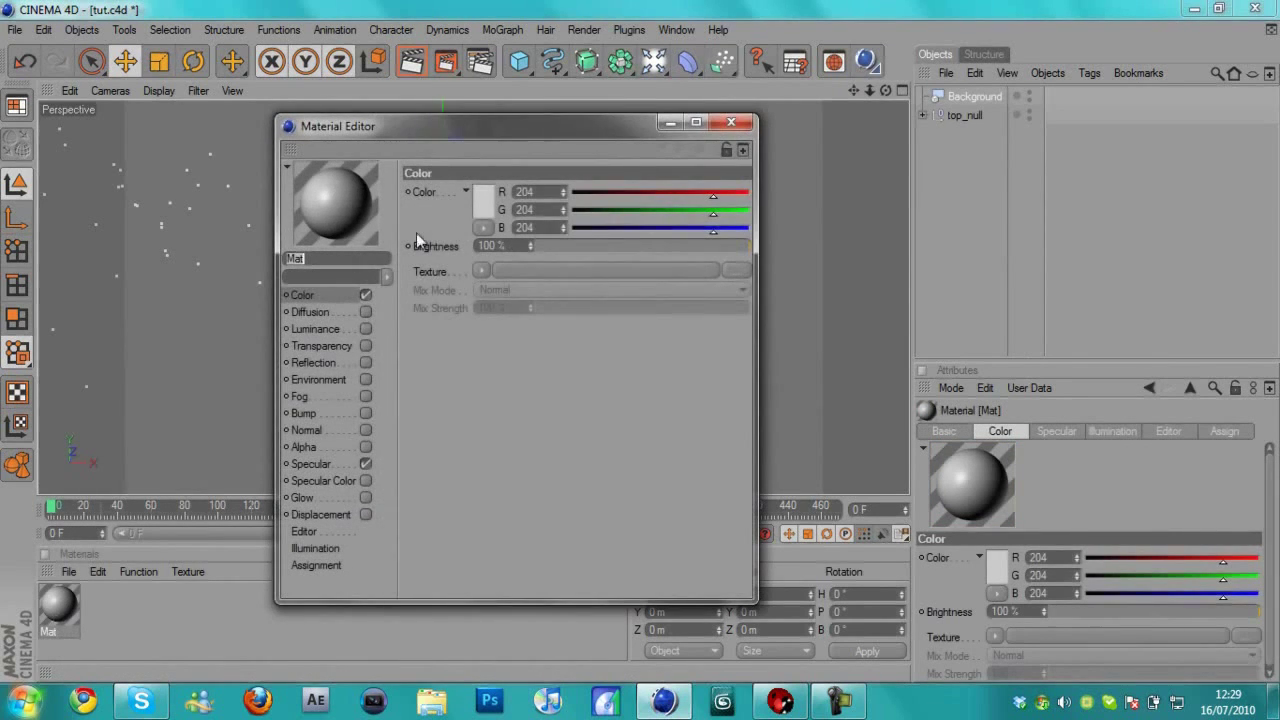
- Load 'tut video' footage as the colour texture of Mat
left_click(481, 270)
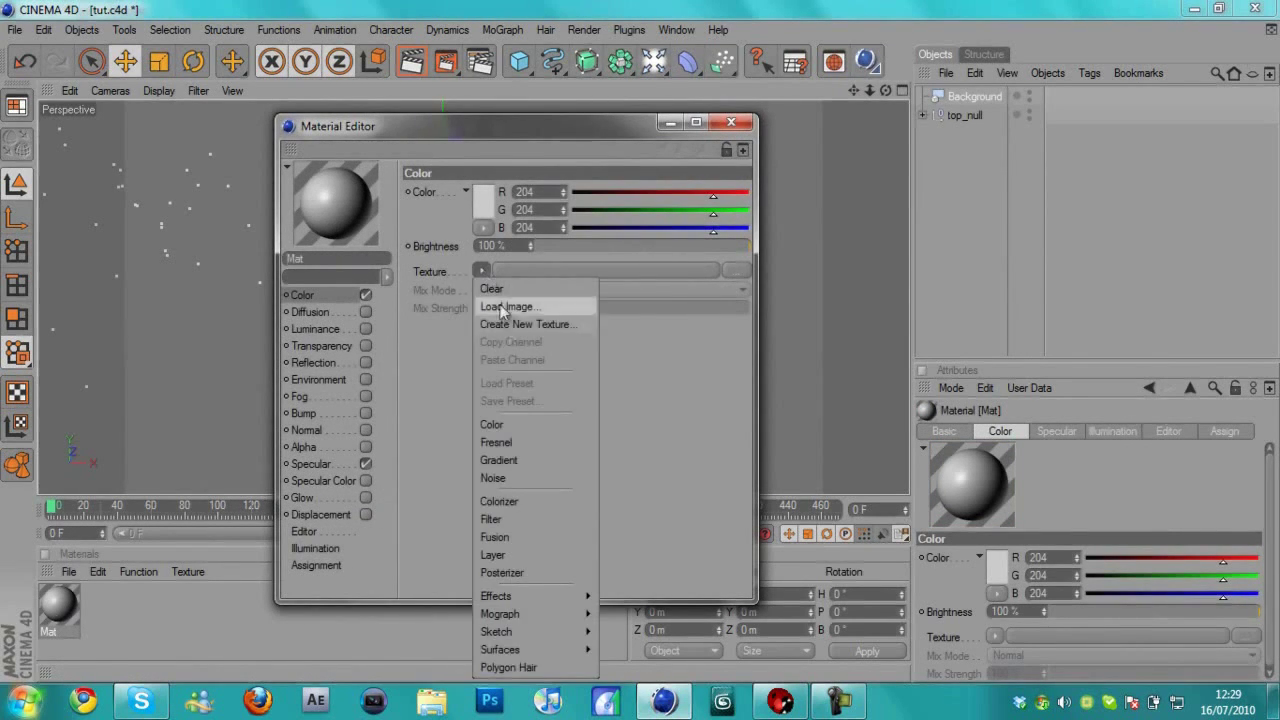
left_click(507, 307)
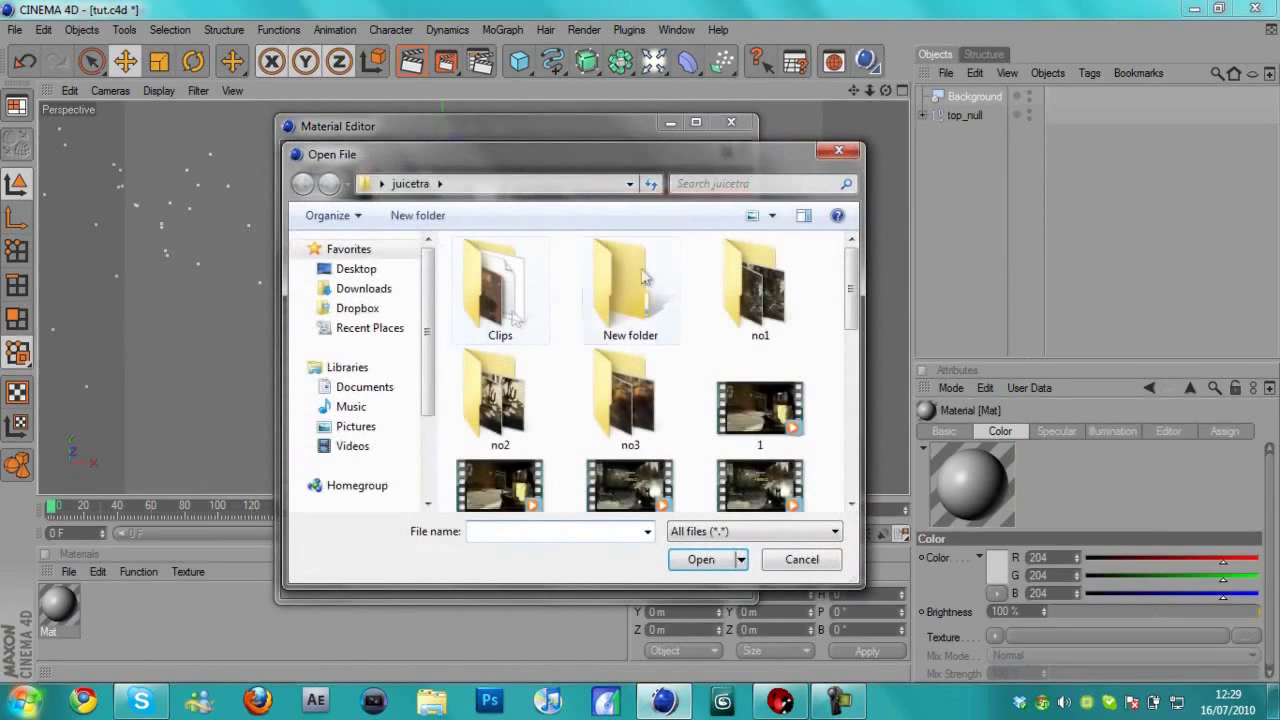
left_click_drag(852, 285, 846, 508)
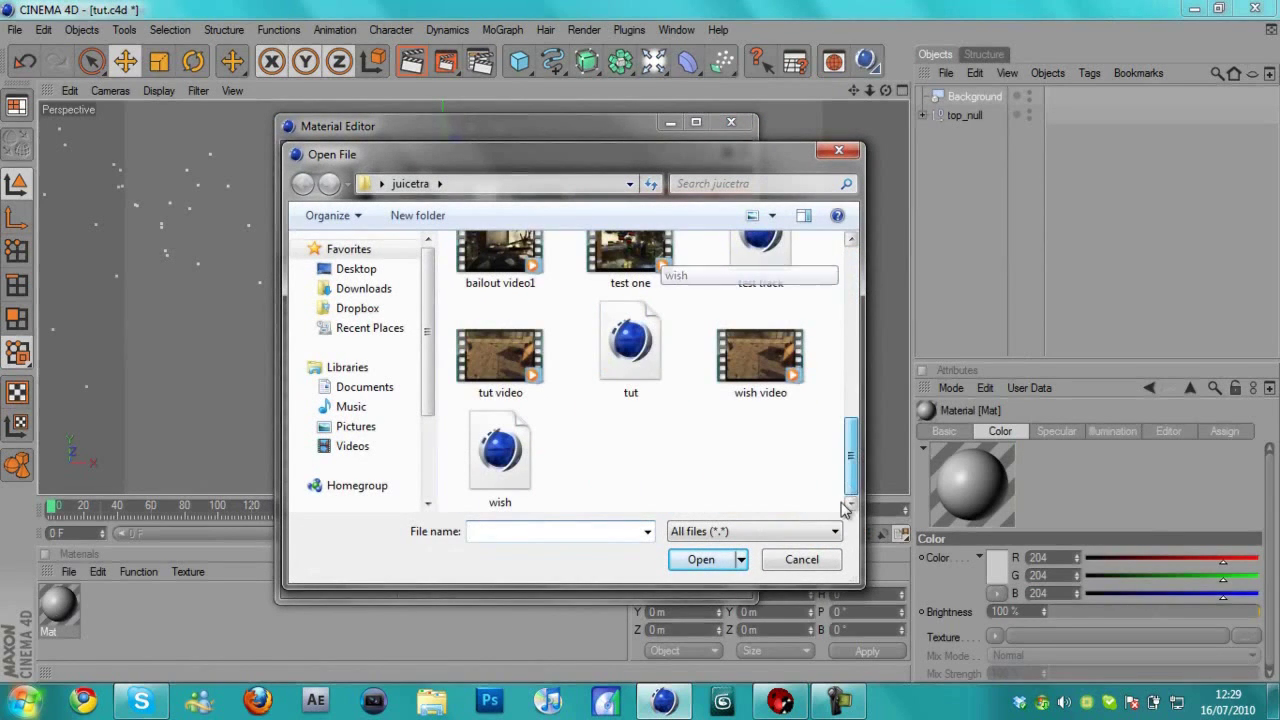
left_click(523, 396)
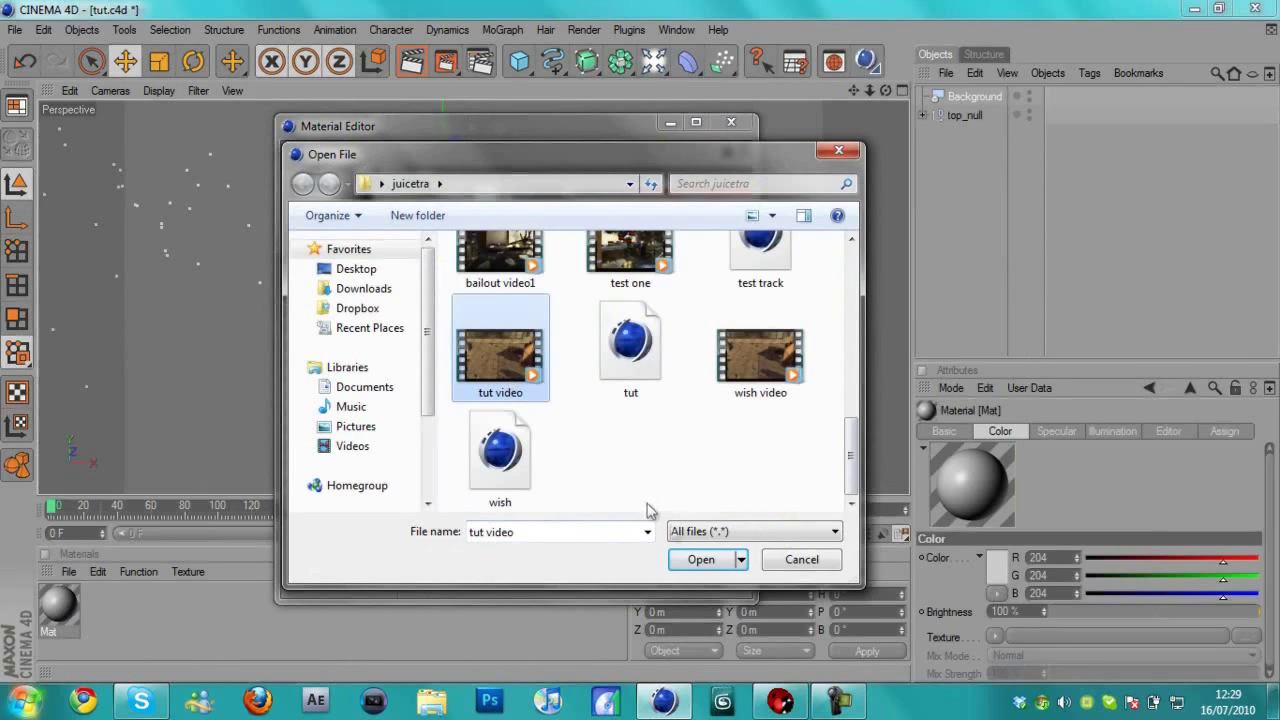
left_click(703, 559)
- Apply Mat to the Background, scrub the timeline to check it, and add a Floor
left_click(731, 122)
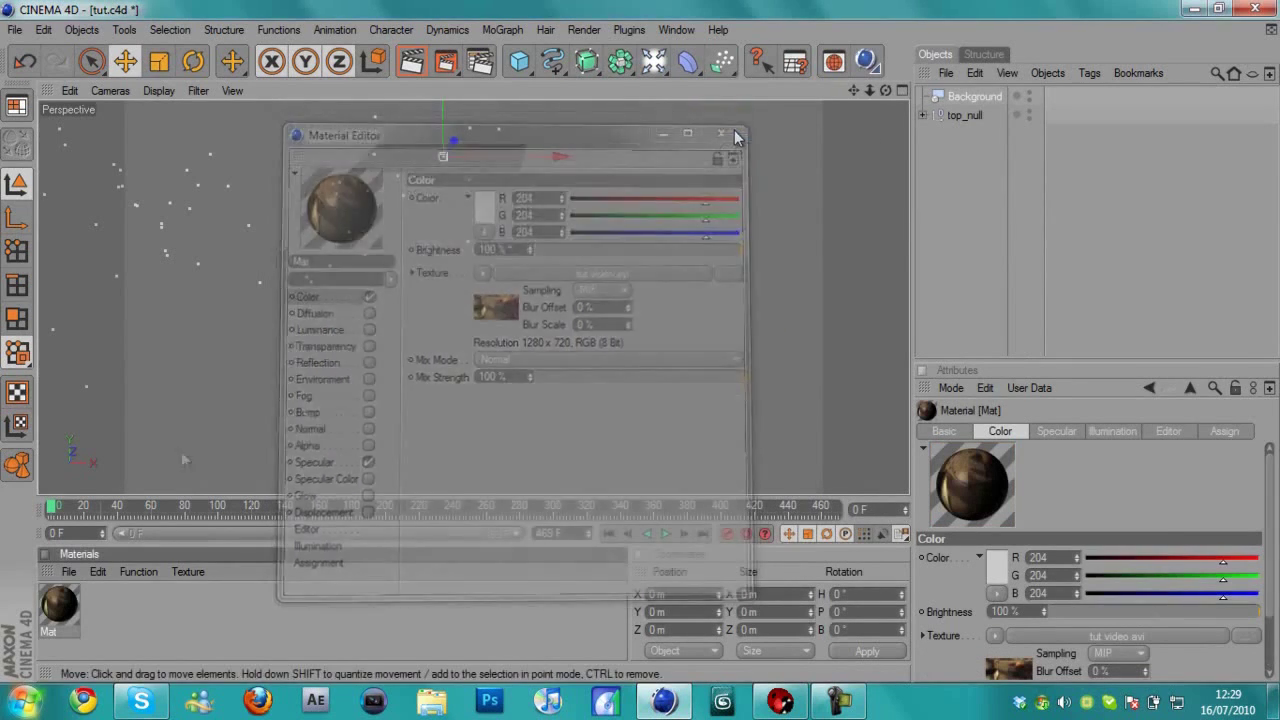
left_click_drag(68, 601, 955, 97)
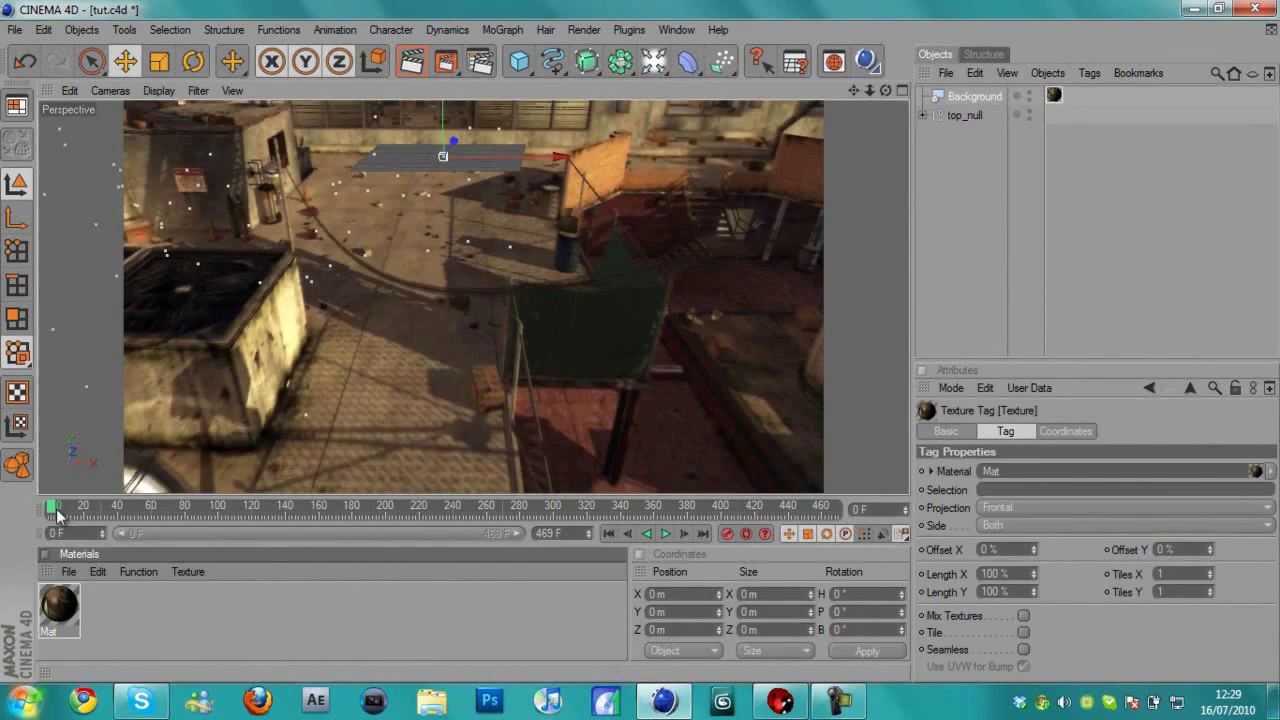
left_click_drag(57, 514, 121, 468)
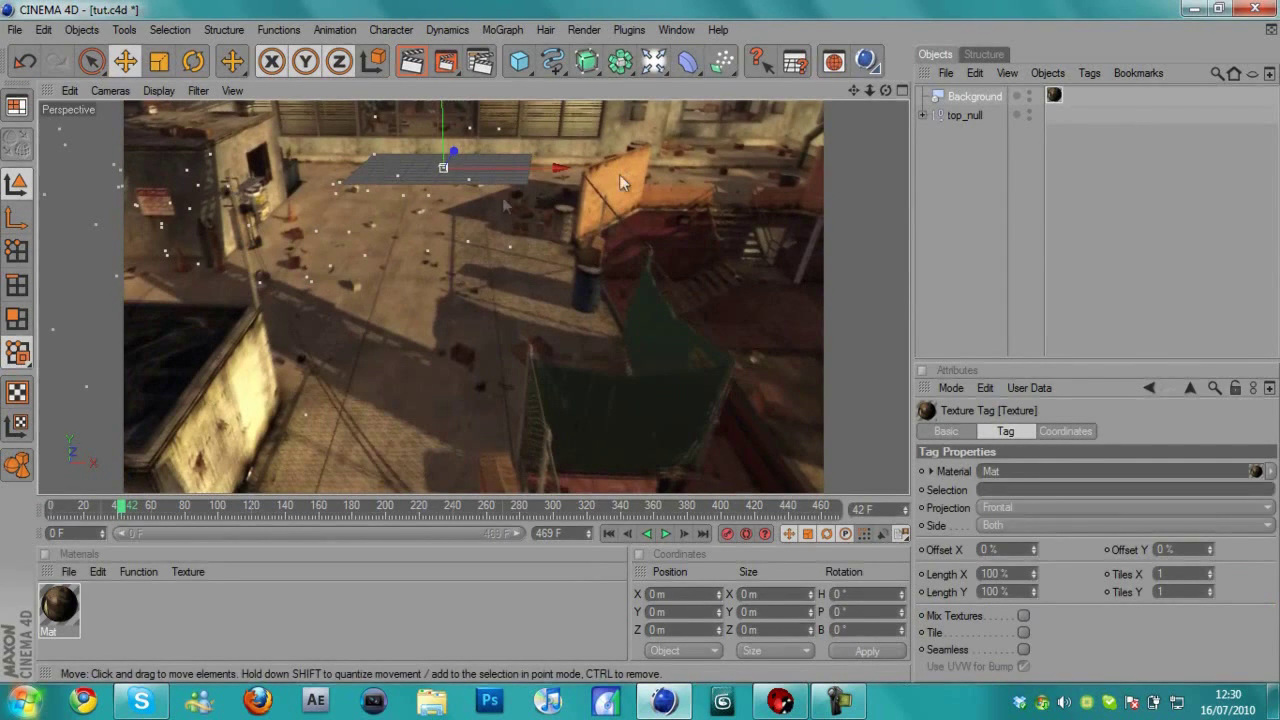
left_click(1027, 164)
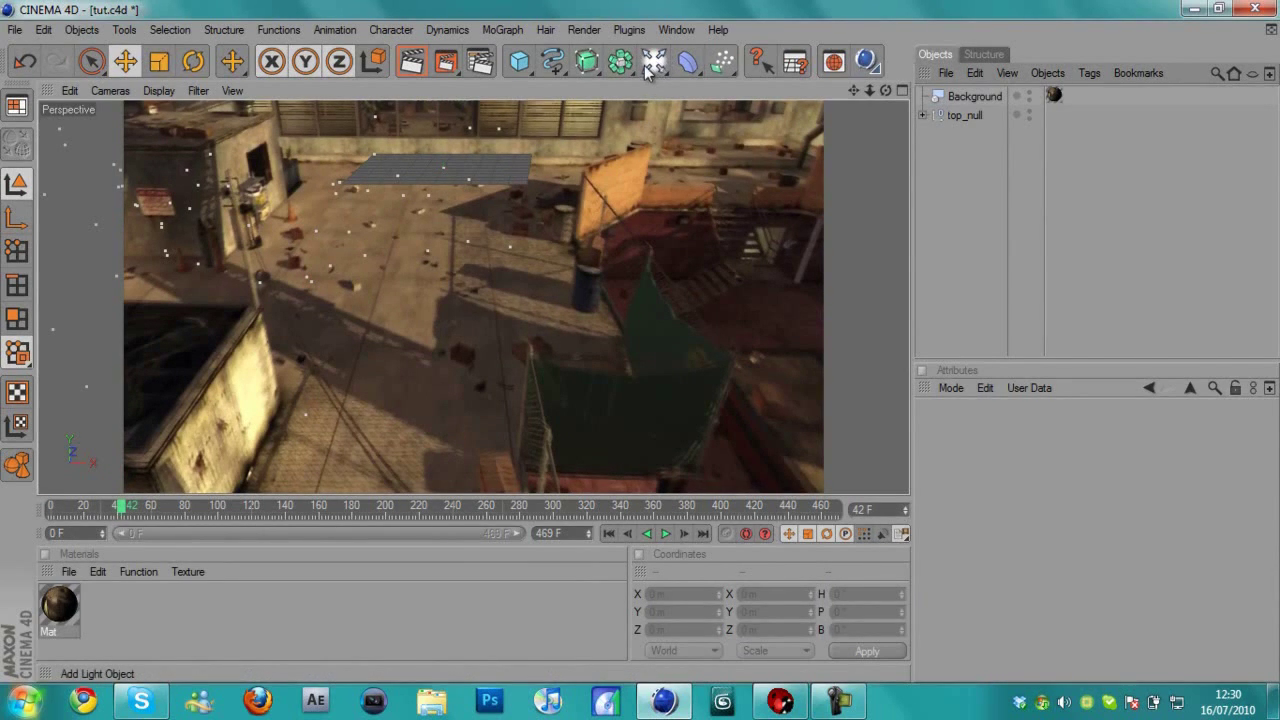
left_click_drag(647, 75, 806, 158)
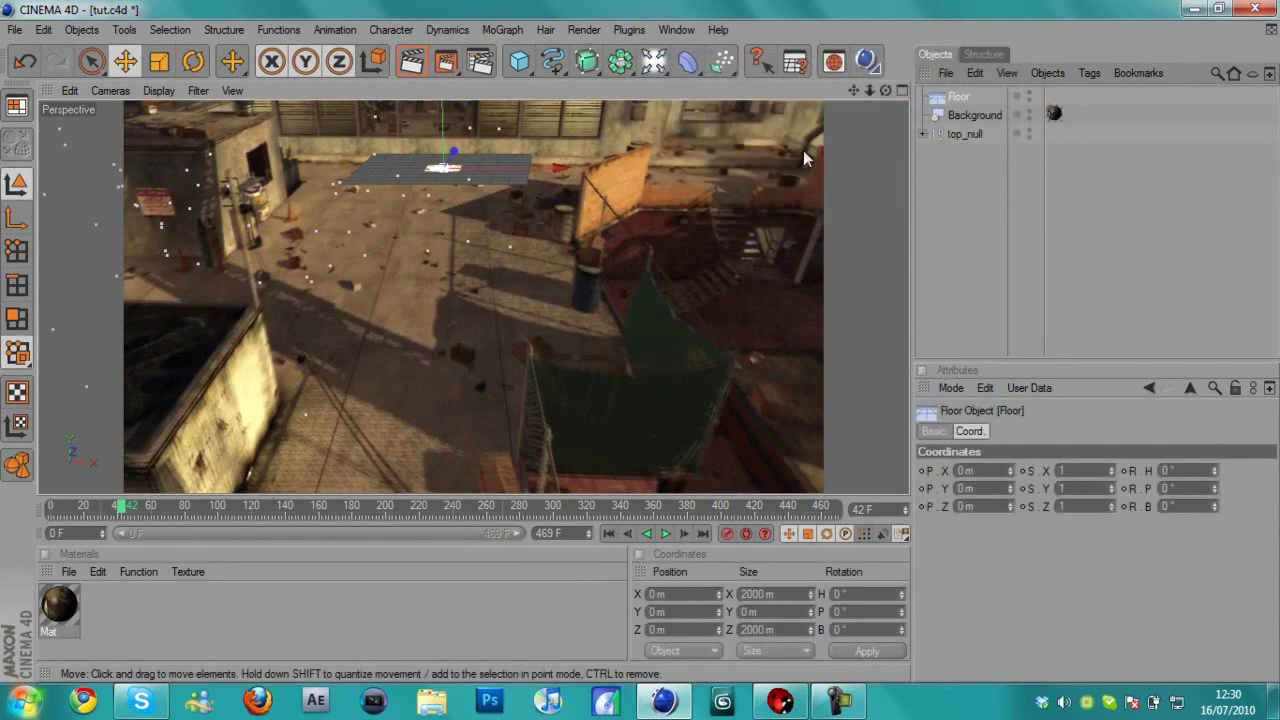
- Scale the Floor up hugely along X and Z, to 83979.992 m deep
left_click(970, 430)
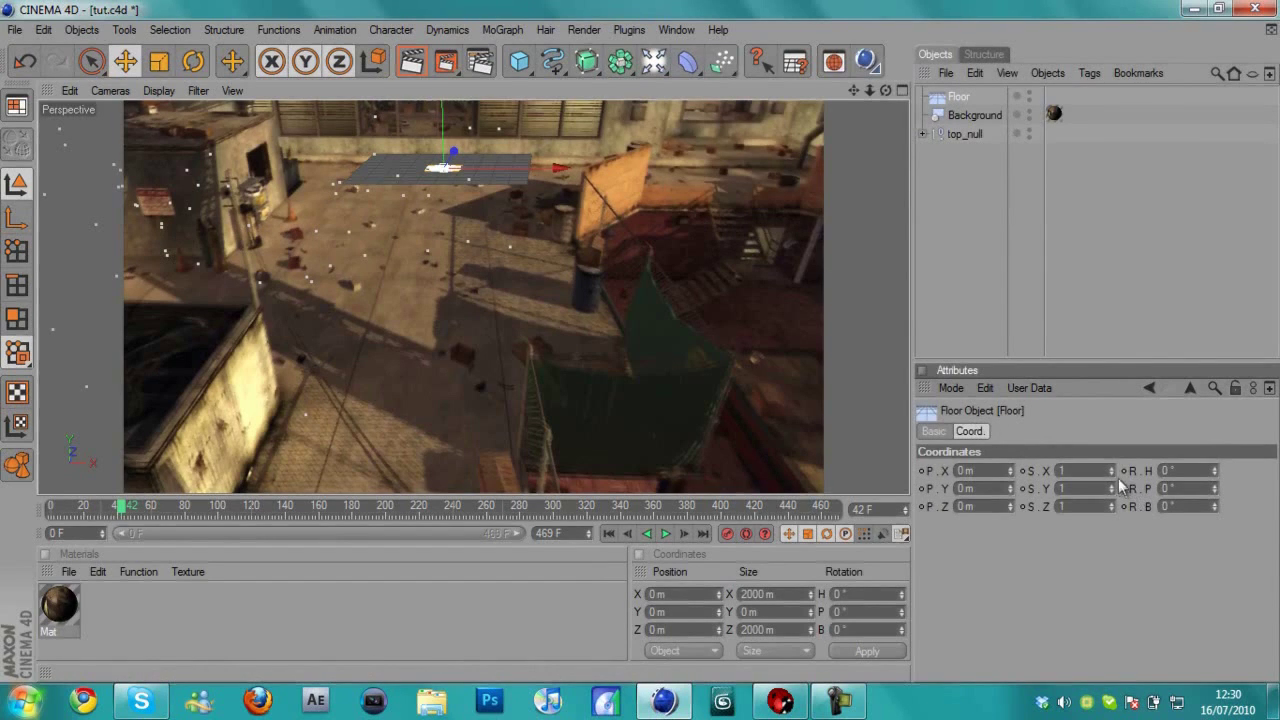
left_click_drag(1111, 467, 1125, 424)
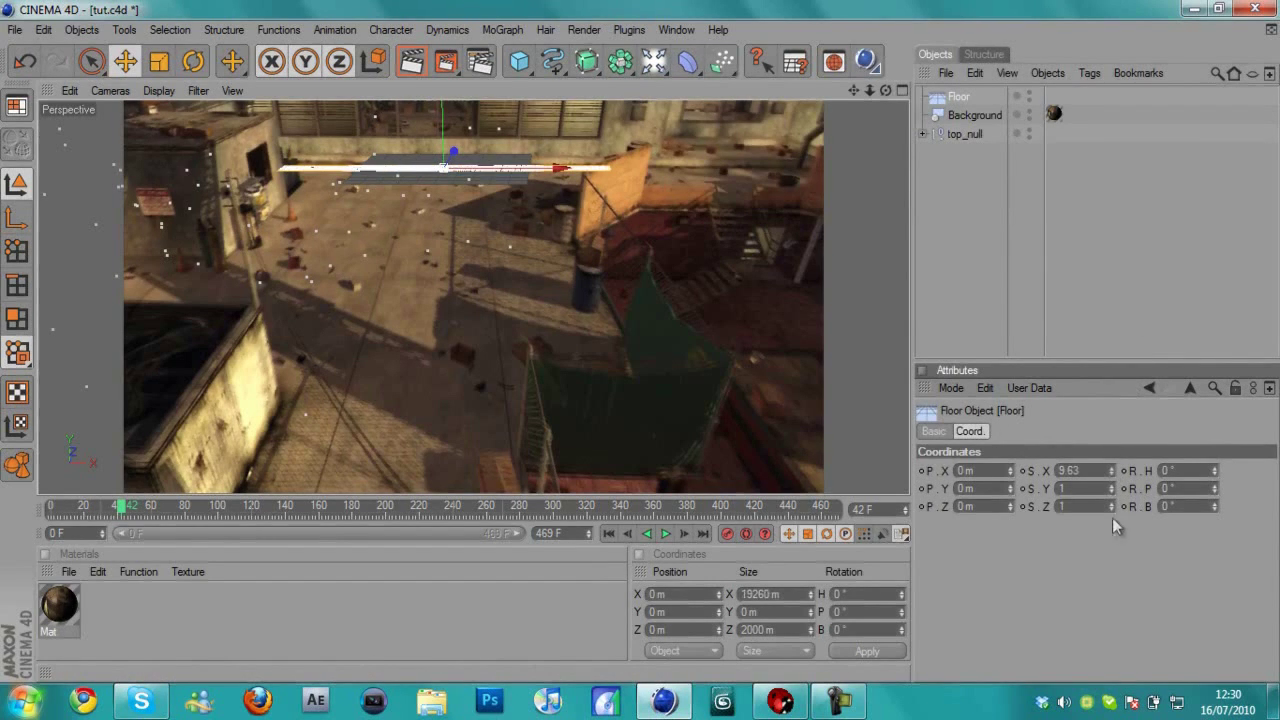
left_click_drag(1110, 505, 1139, 443)
- Apply material Mat to the Floor with Frontal projection
left_click(52, 610)
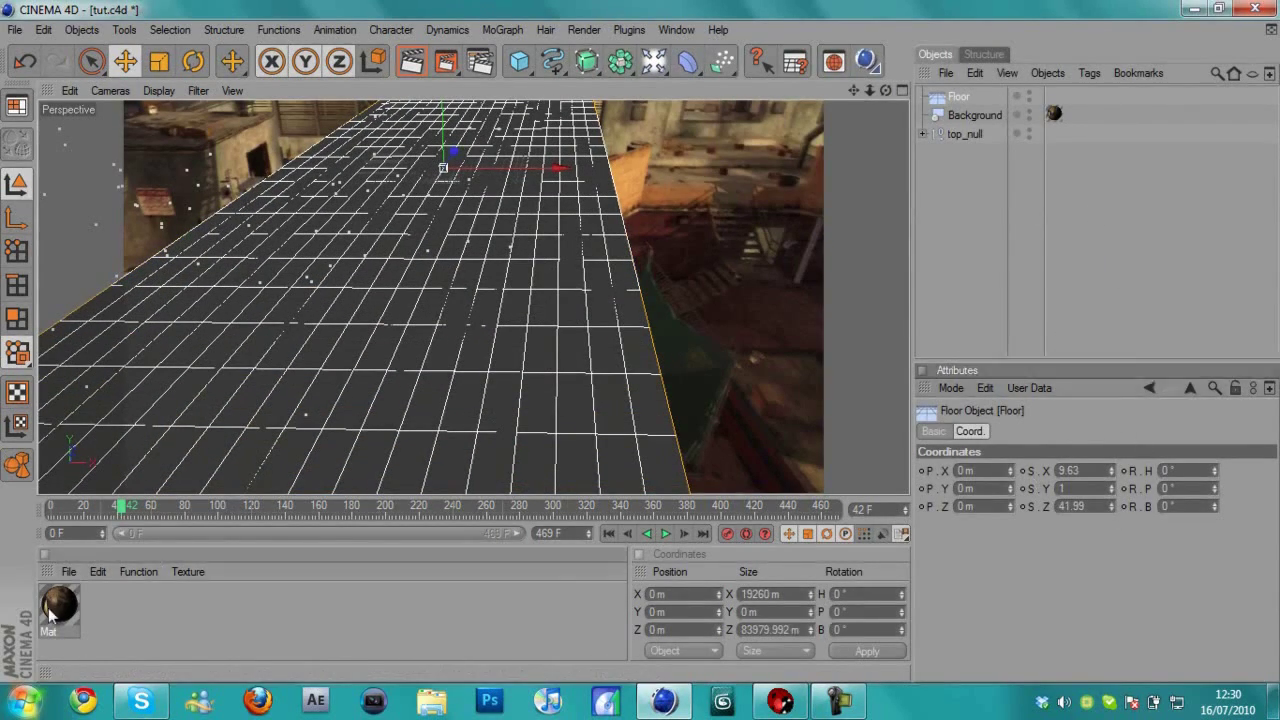
left_click_drag(45, 620, 953, 94)
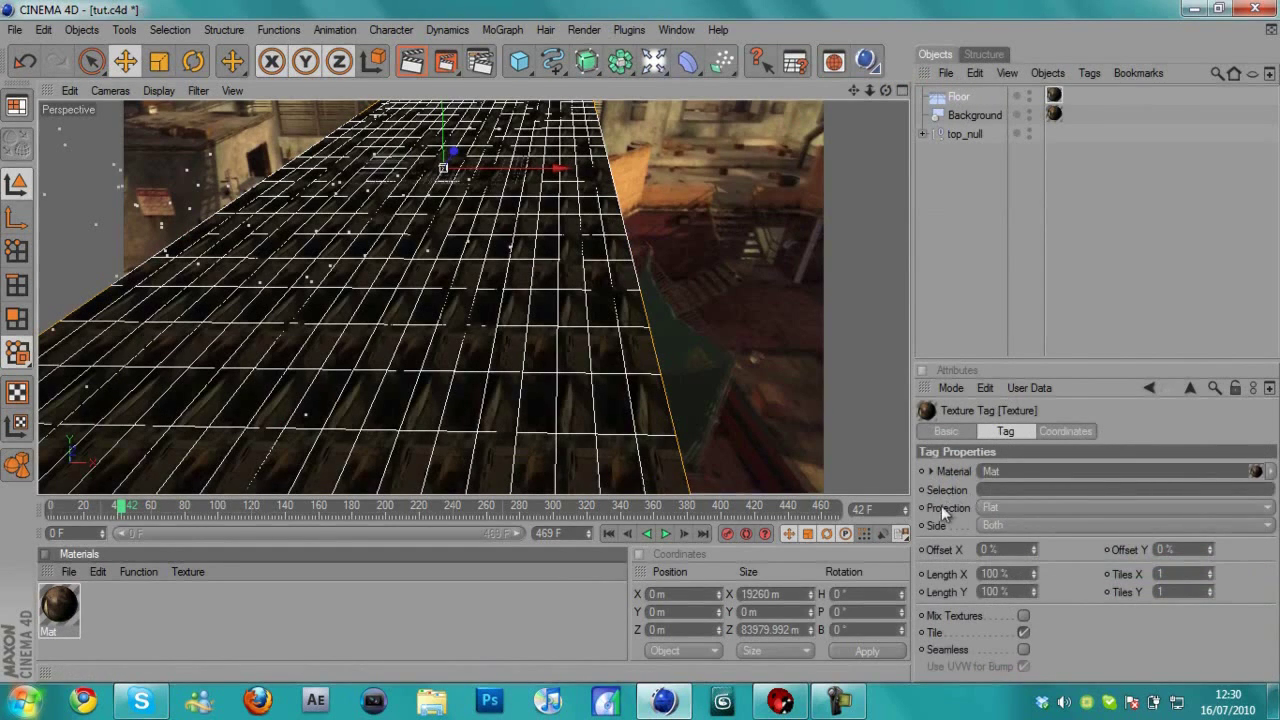
left_click(988, 507)
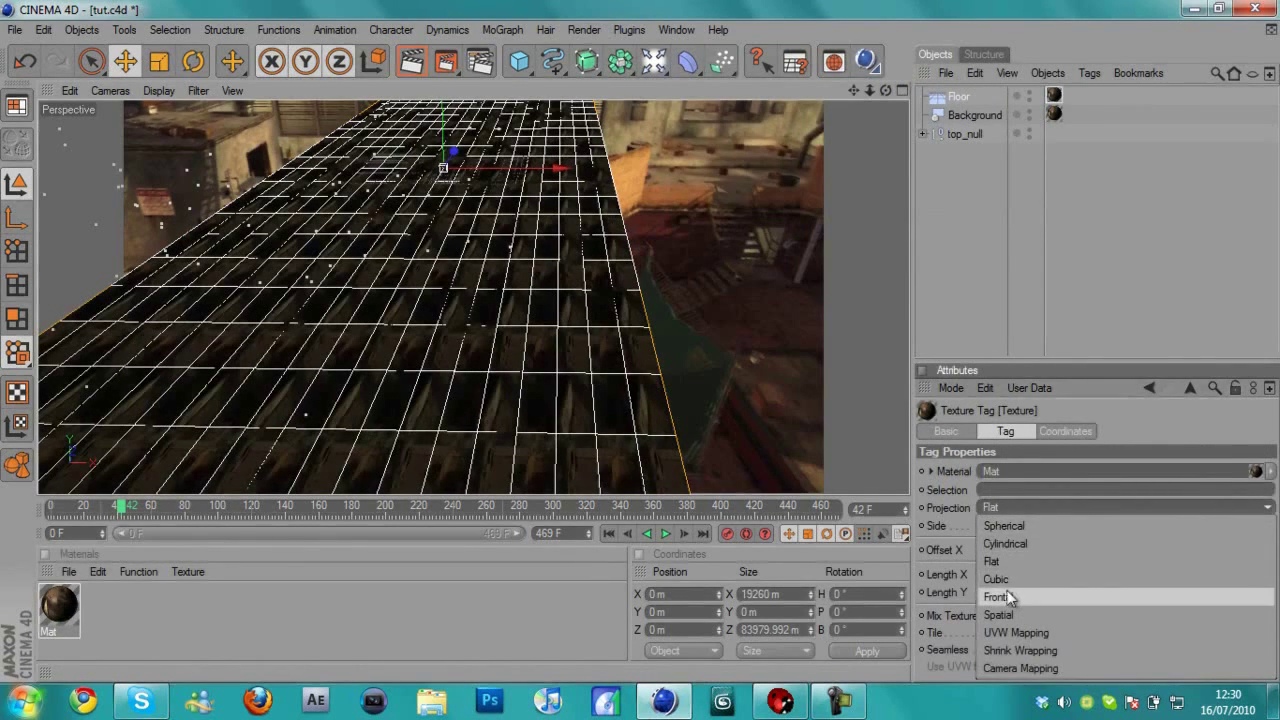
left_click(1000, 597)
right_click(958, 96)
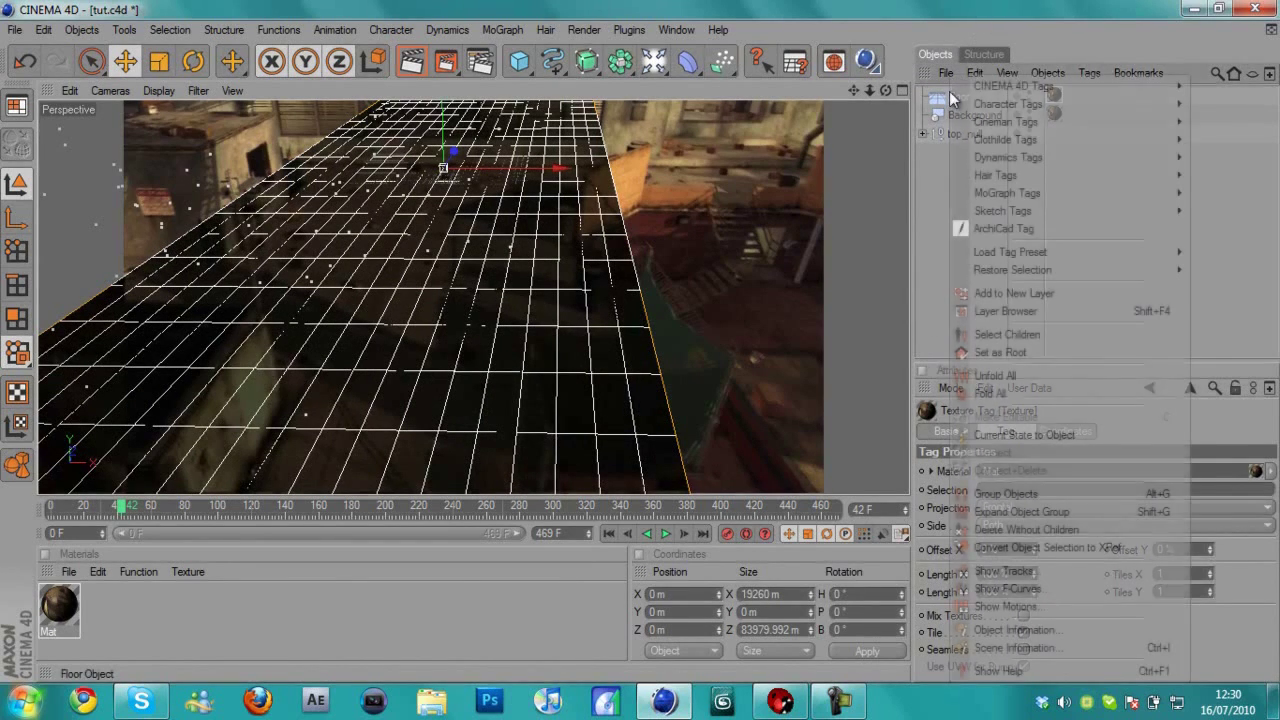
- Add a Compositing tag to the Floor with Self Shadowing off and Compositing Background on
mouse_move(994, 158)
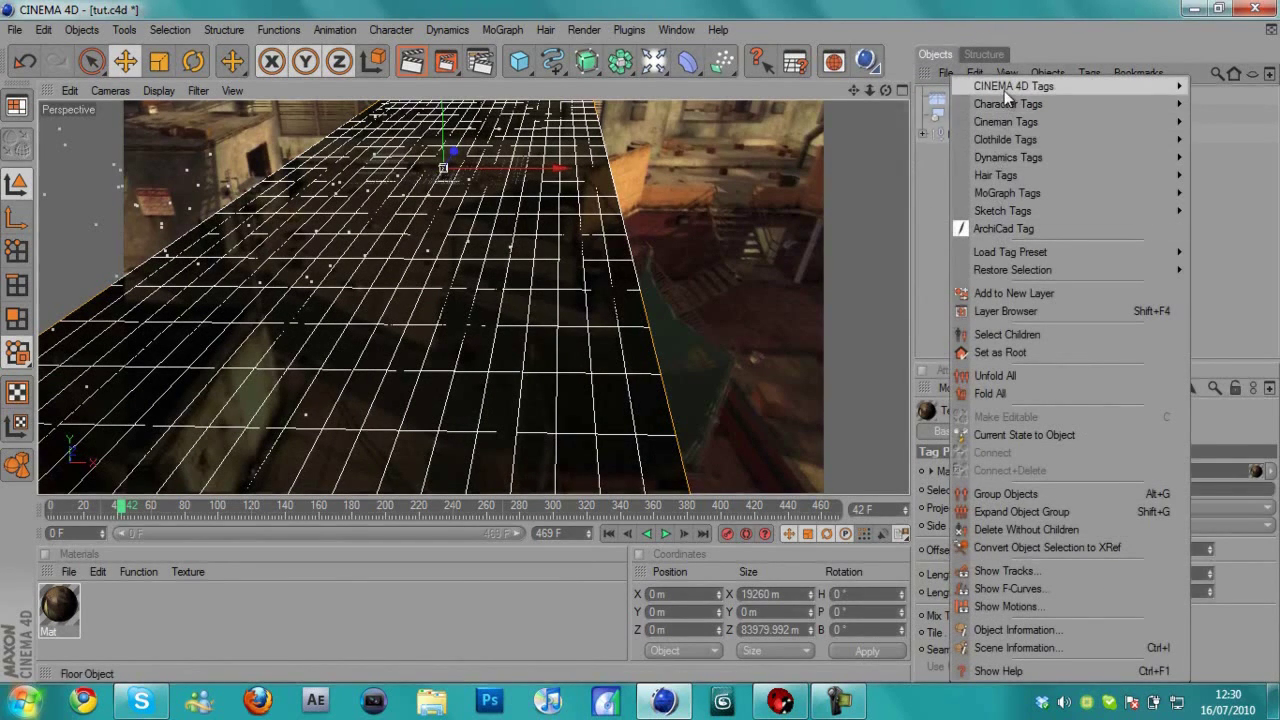
mouse_move(1004, 88)
left_click(825, 191)
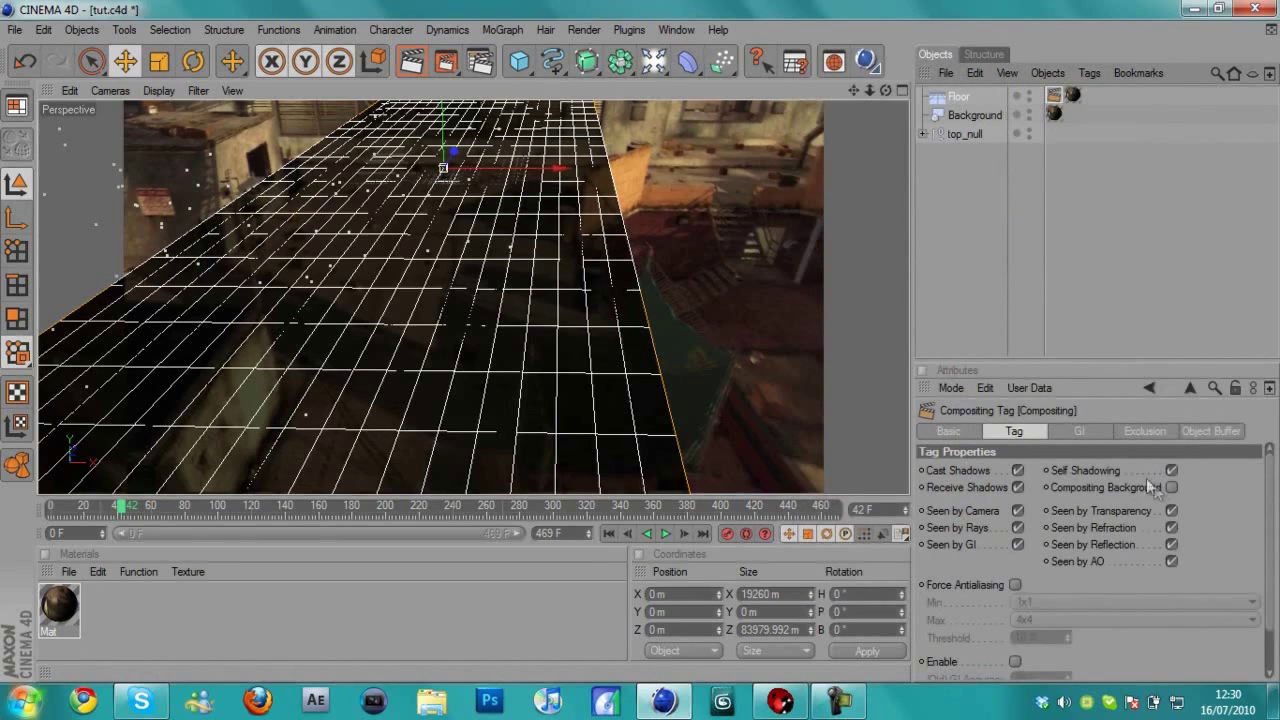
left_click(1172, 471)
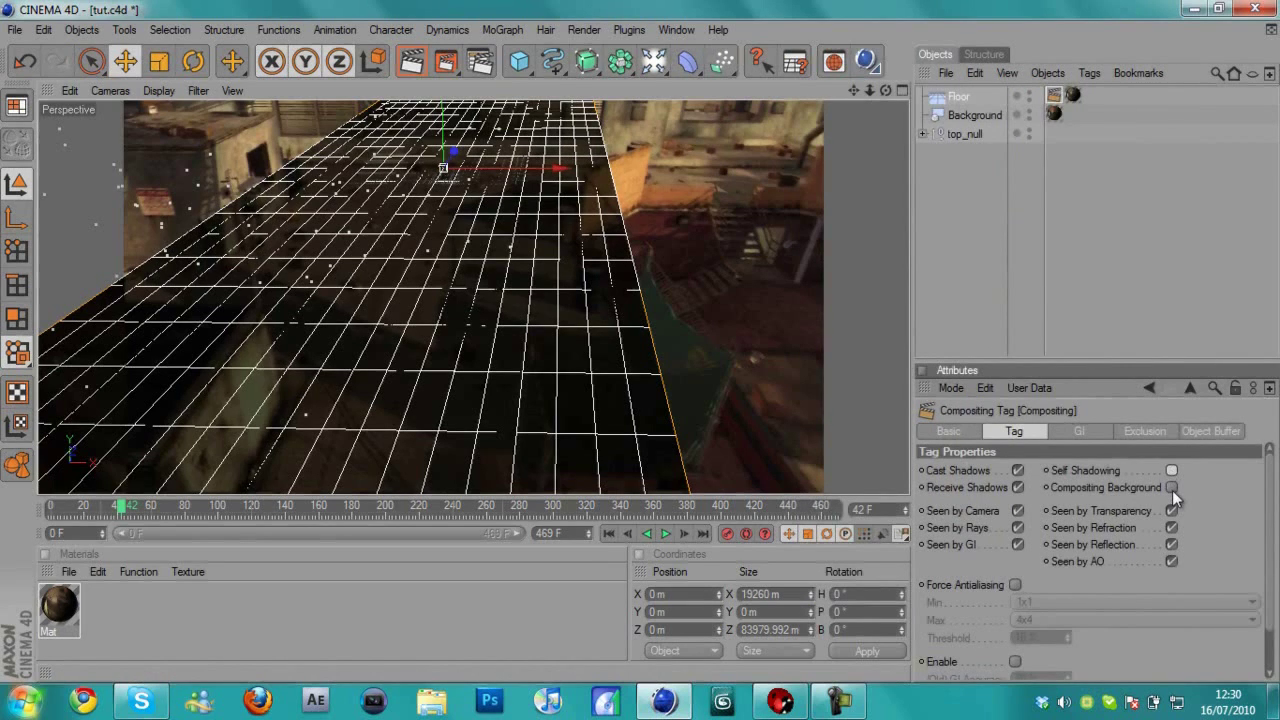
left_click(1172, 488)
- Render a preview to confirm the floor blends into the footage
left_click(1194, 267)
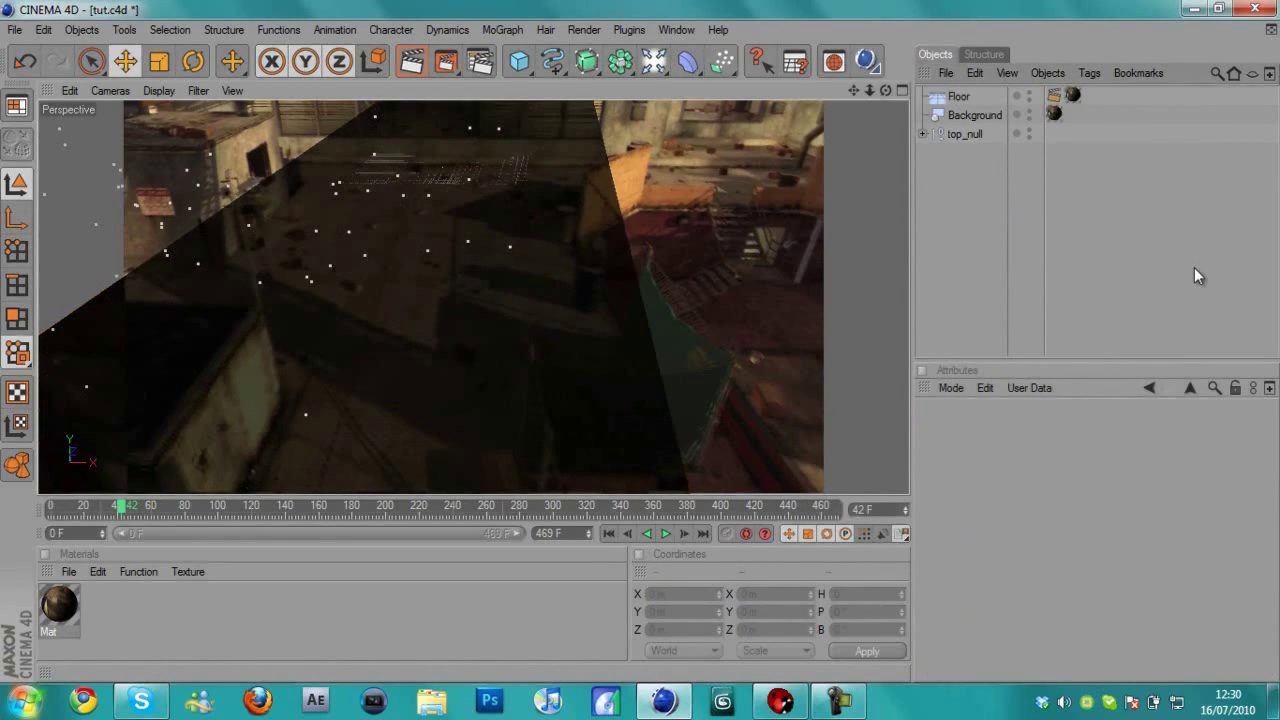
key("ctrl+r")
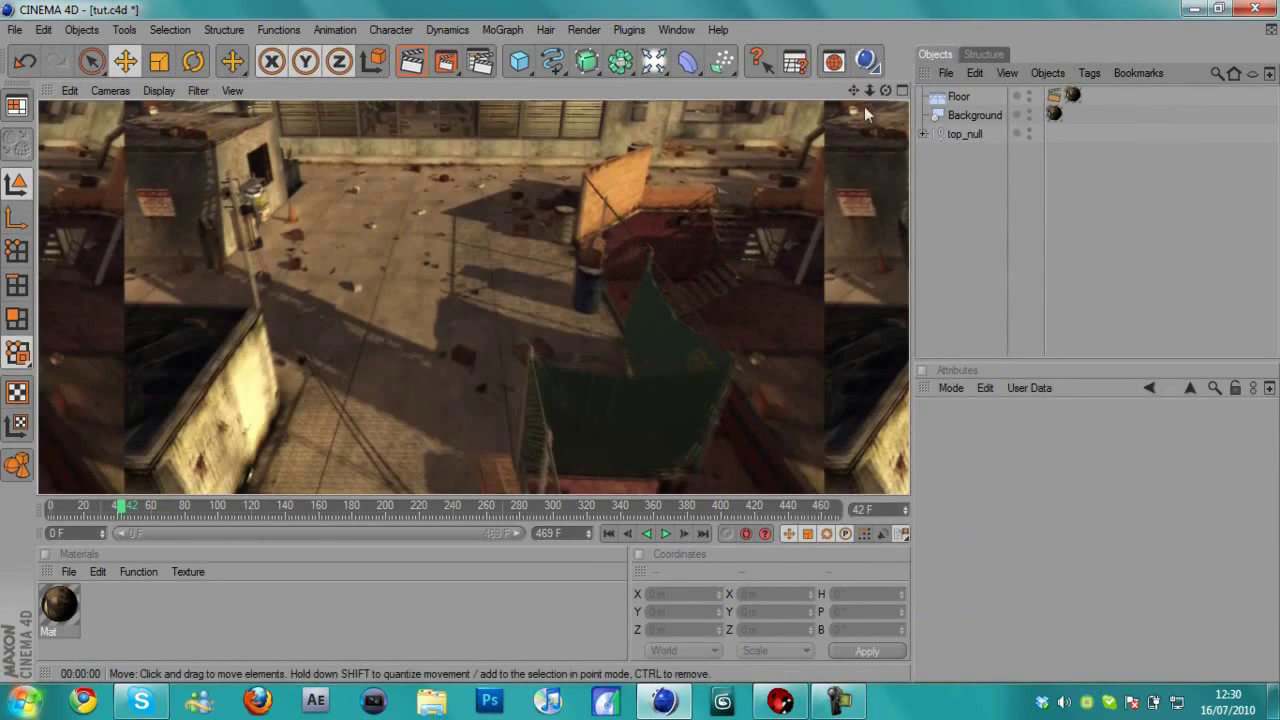
left_click(1009, 259)
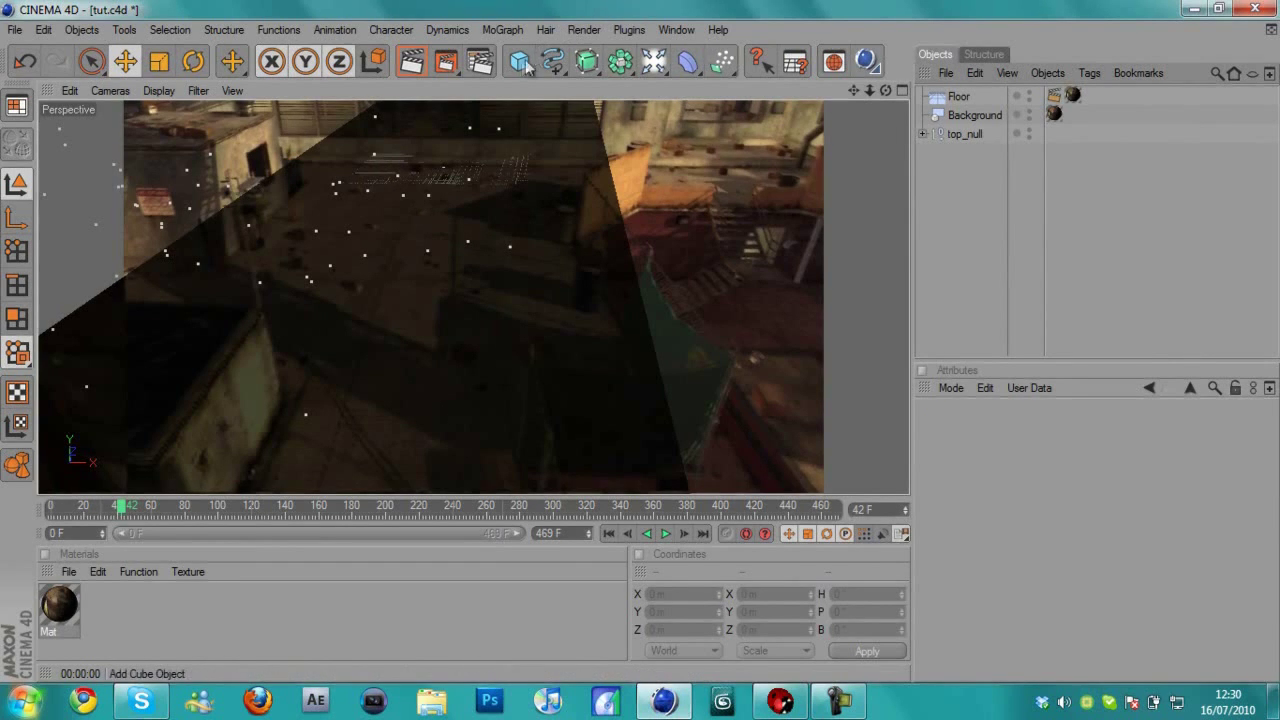
- Add a Cube and scale it up to about 1844.831 m
left_click_drag(519, 64, 546, 77)
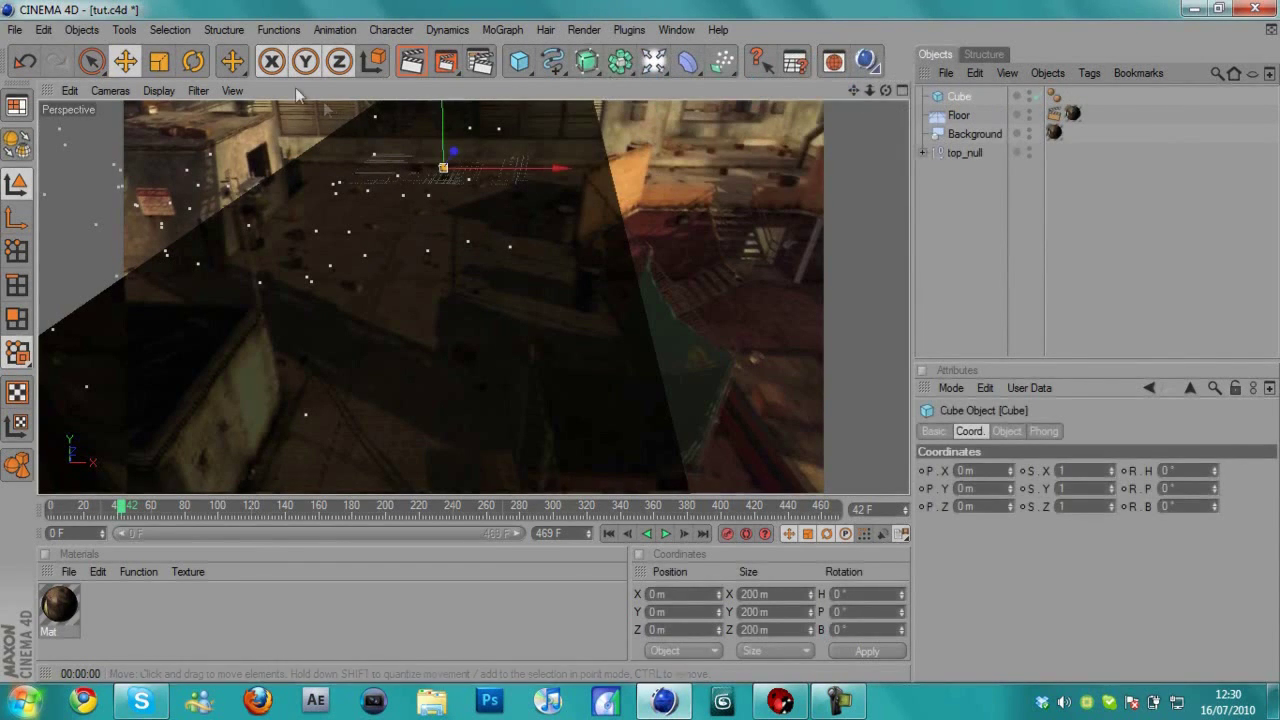
left_click(159, 61)
left_click_drag(452, 140, 775, 136)
- Move the cube toward the camera and up above the floor, then add a Light
left_click(125, 61)
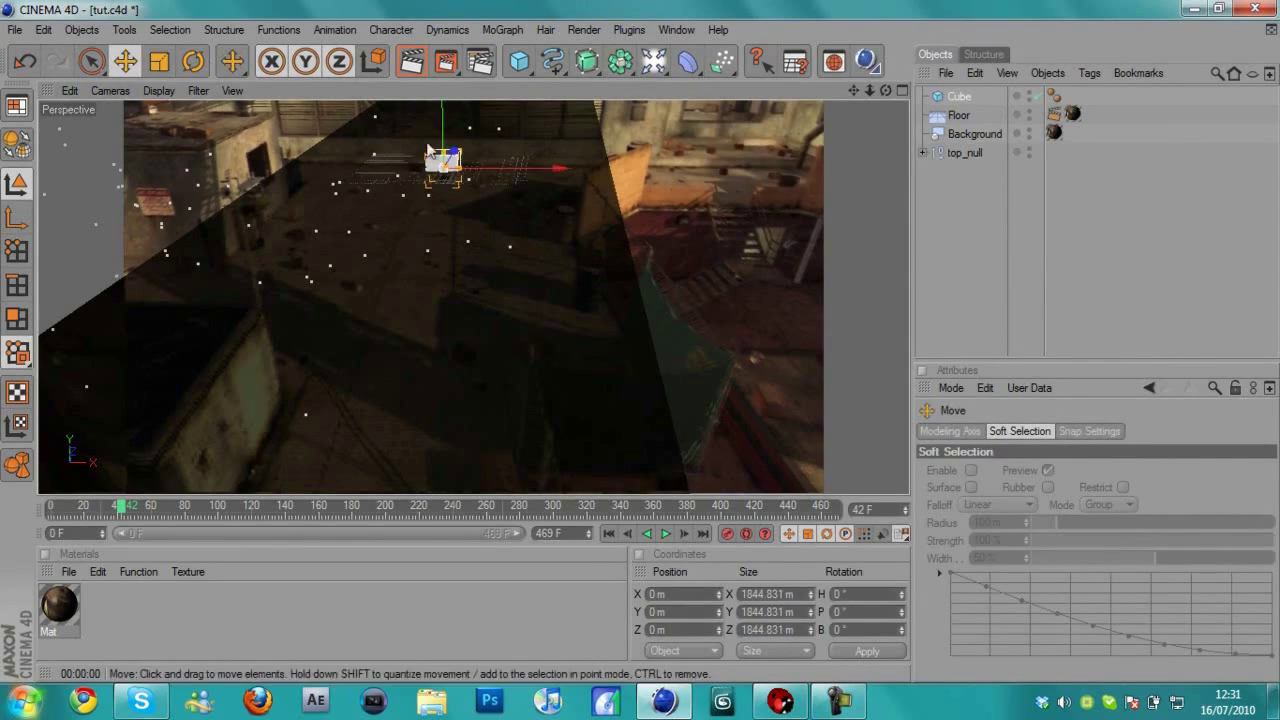
left_click_drag(453, 157, 645, 350)
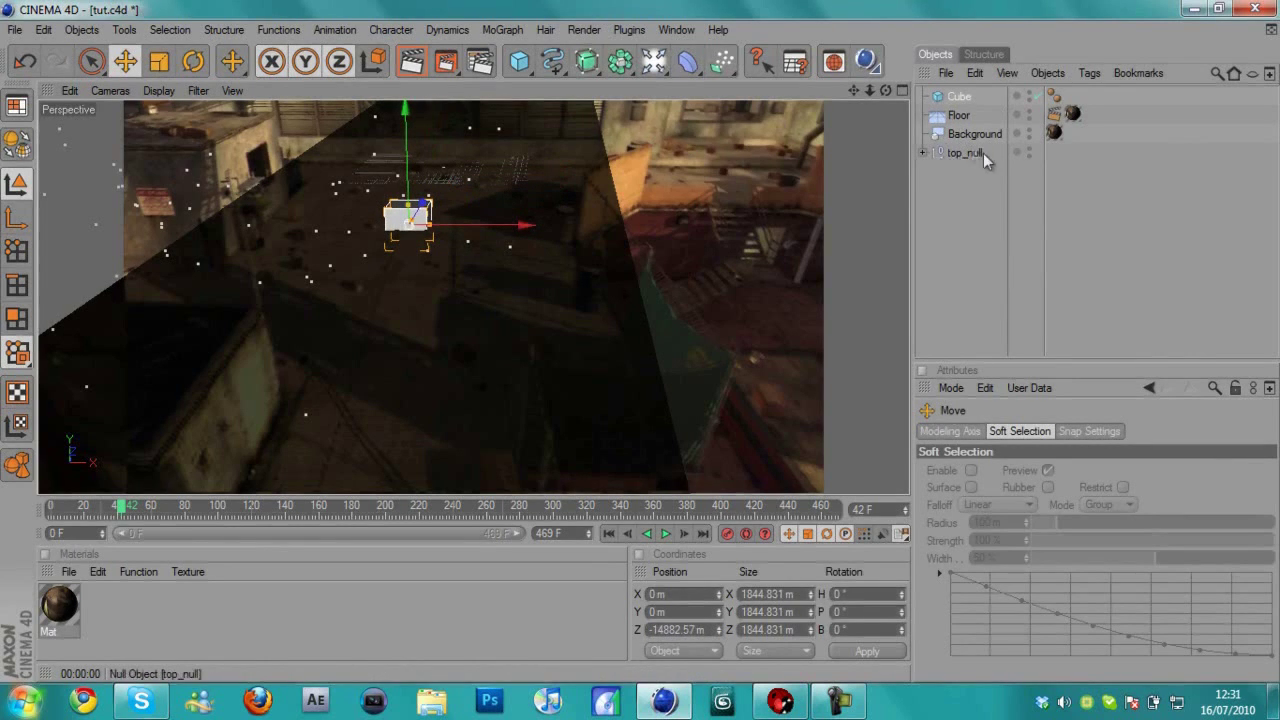
left_click_drag(405, 150, 639, 341)
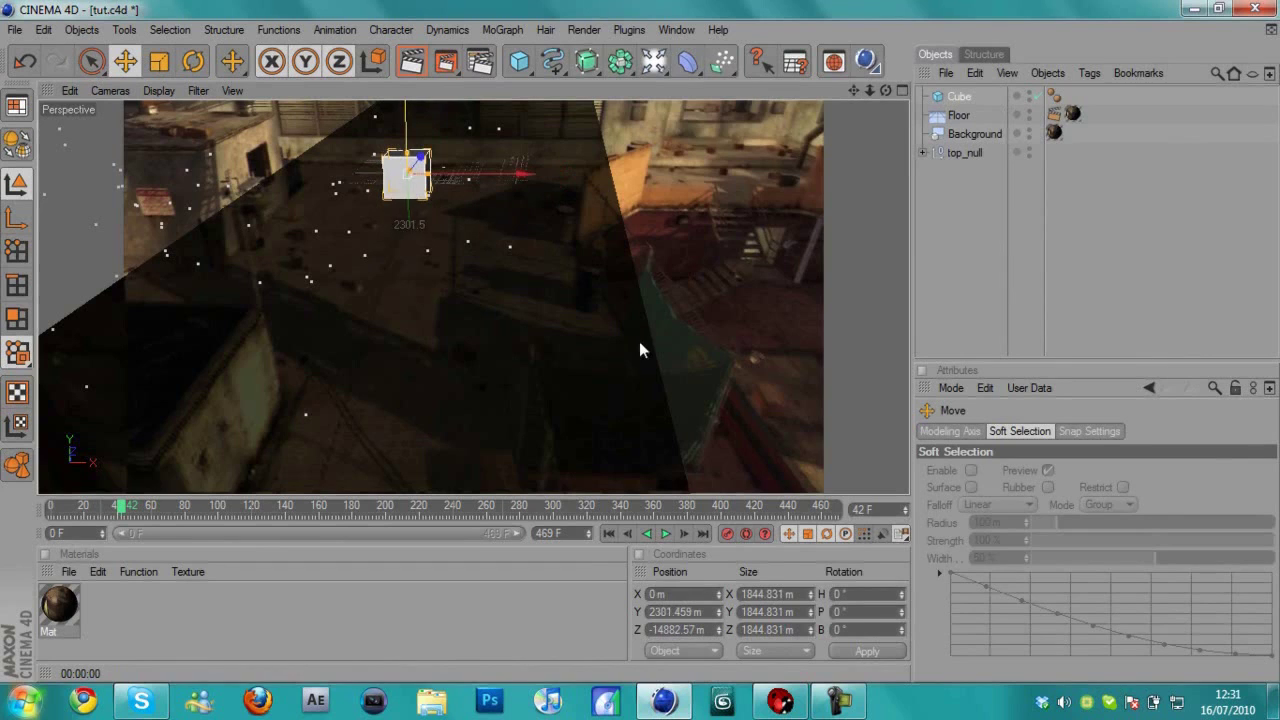
left_click_drag(654, 61, 738, 82)
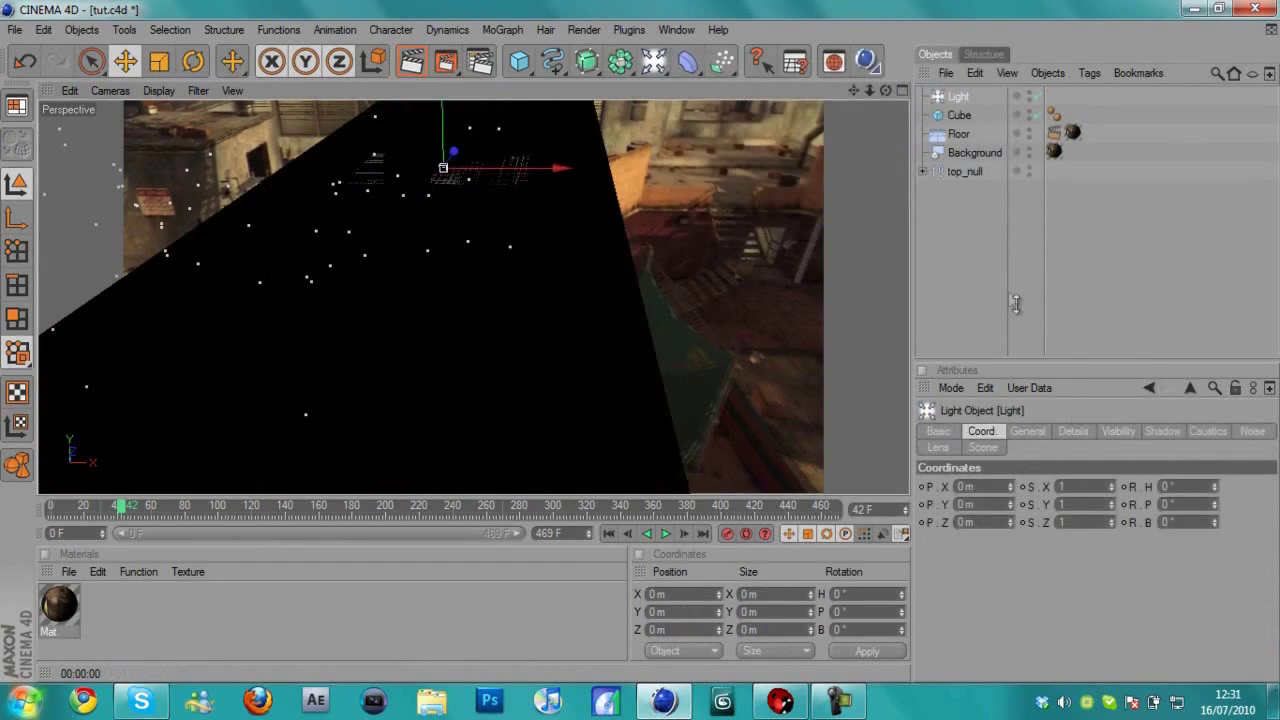
- Give the light Shadow Maps (Soft) shadows and raise it to Y 16916.025 m
left_click(1161, 431)
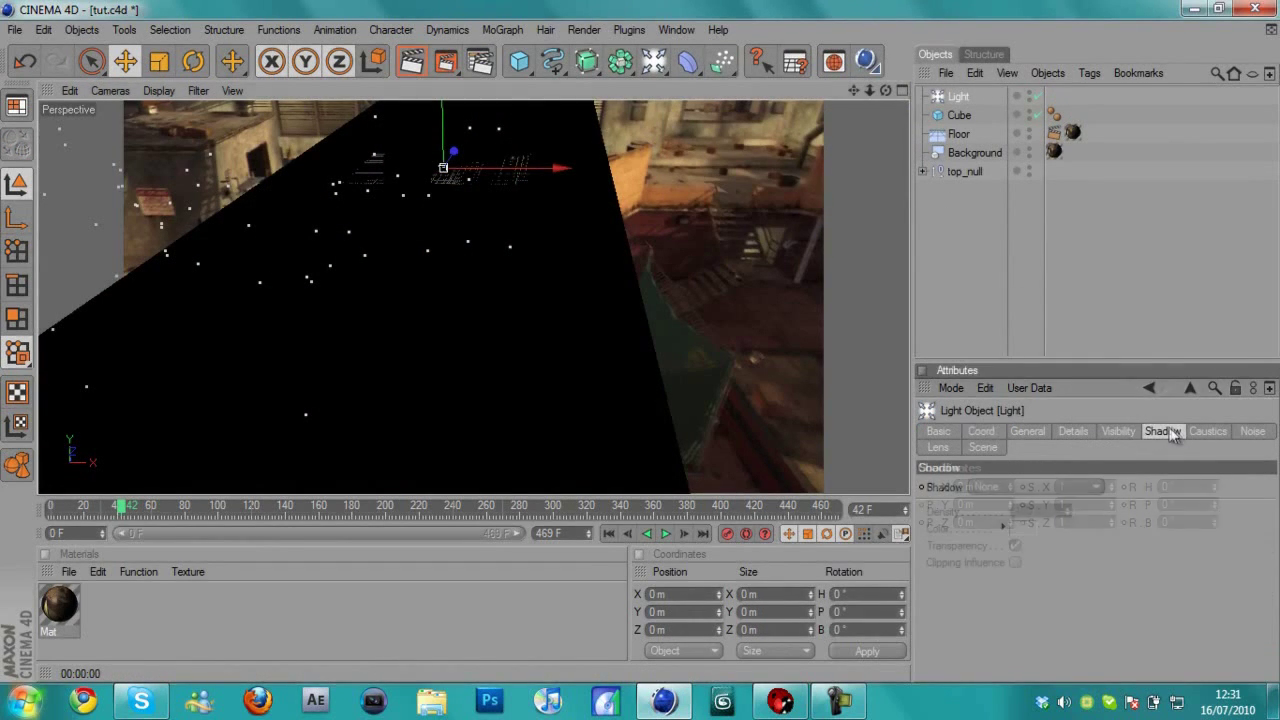
left_click(1018, 486)
left_click(1023, 521)
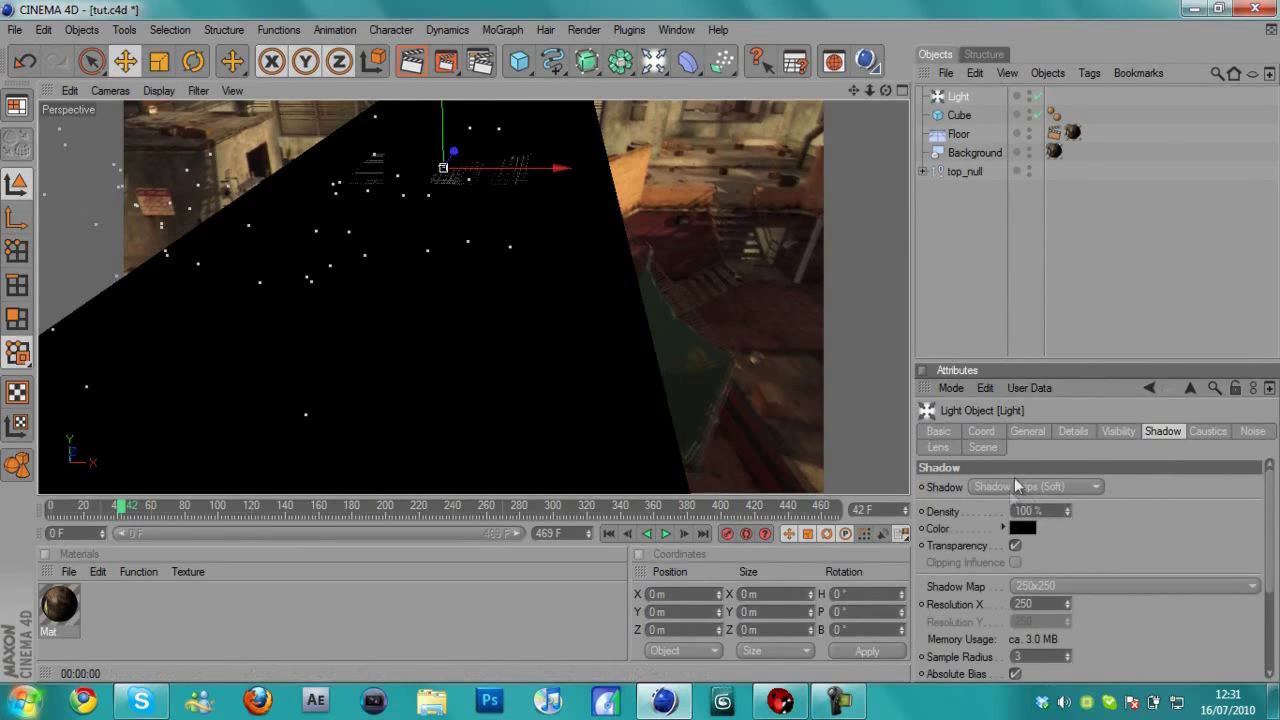
left_click_drag(447, 152, 642, 340)
- Render the first and a later frame to check the cube's shadow on the floor
key("ctrl+r")
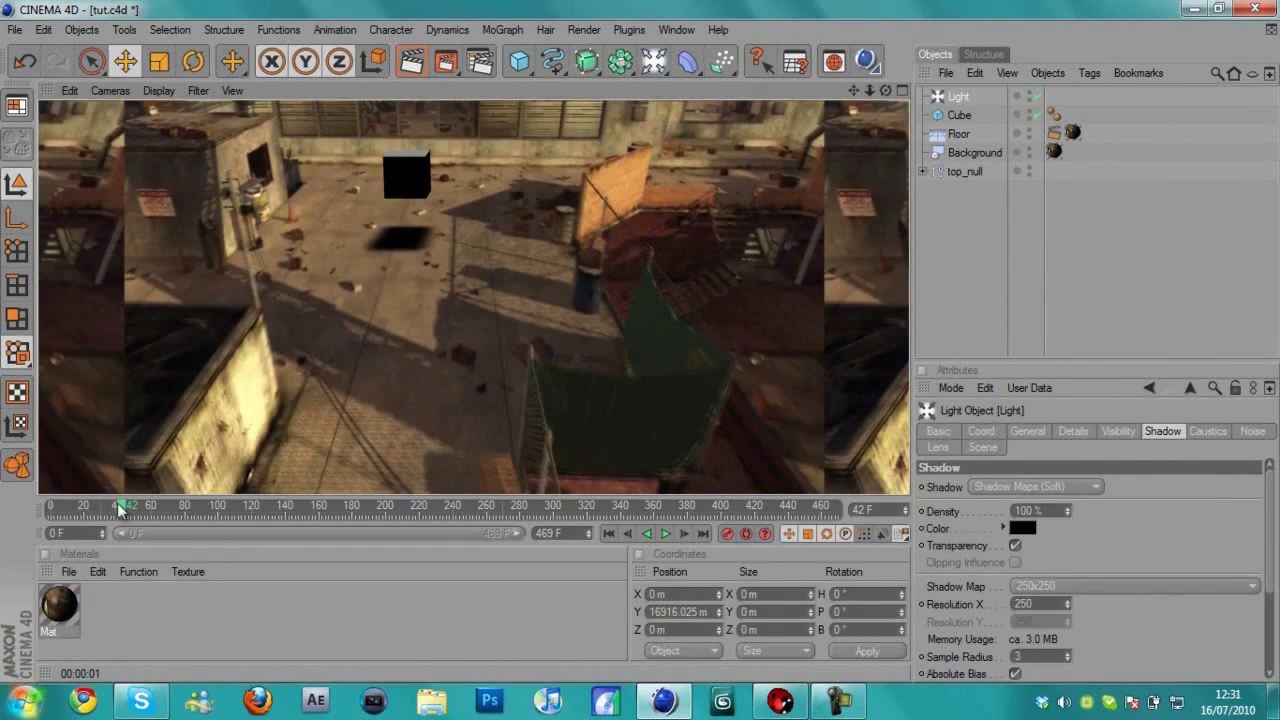
left_click_drag(118, 509, 410, 509)
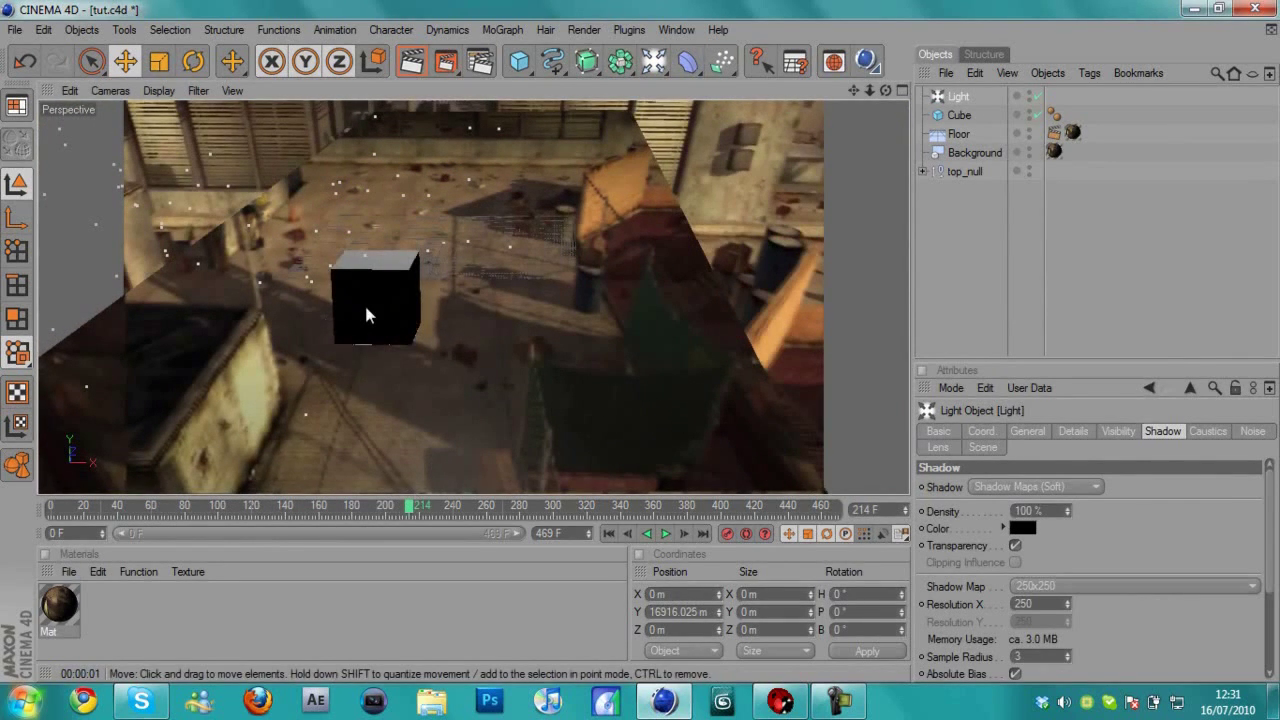
key("ctrl+r")
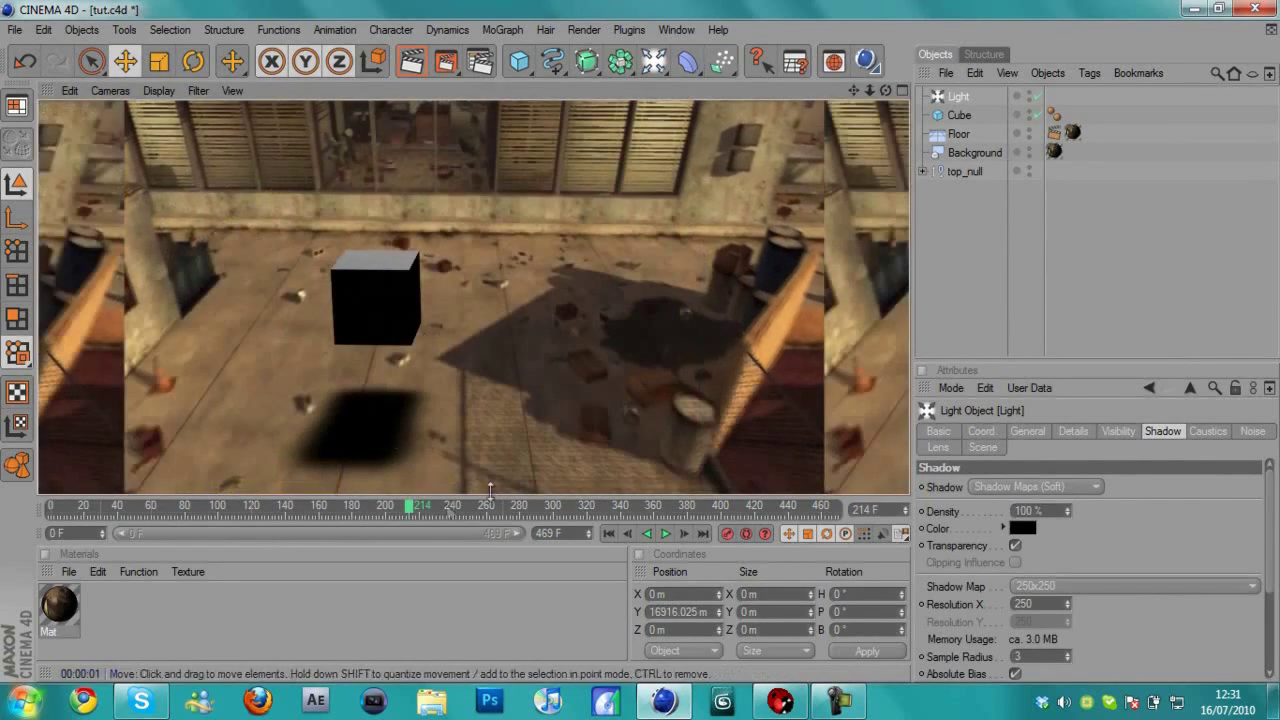
left_click_drag(416, 513, 50, 509)
key("ctrl+r")
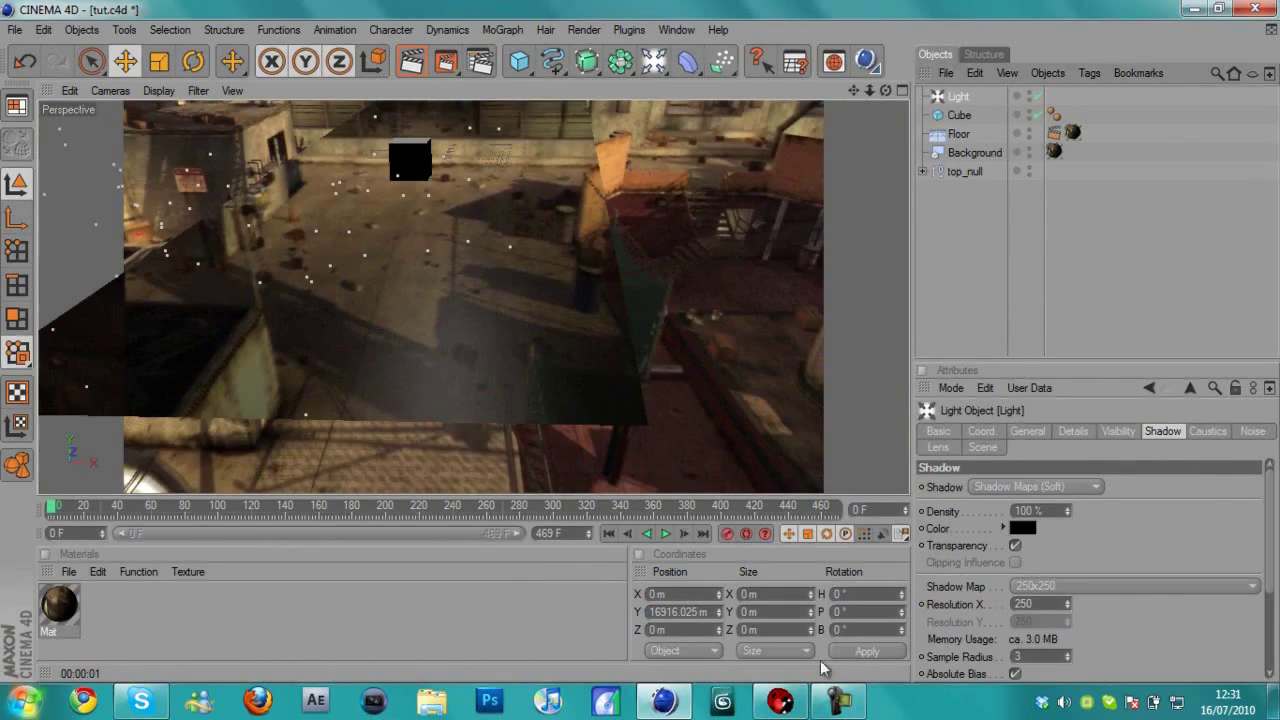
- In Render Settings, set the output format to QuickTime Movie
left_click(779, 700)
left_click(779, 700)
left_click(480, 62)
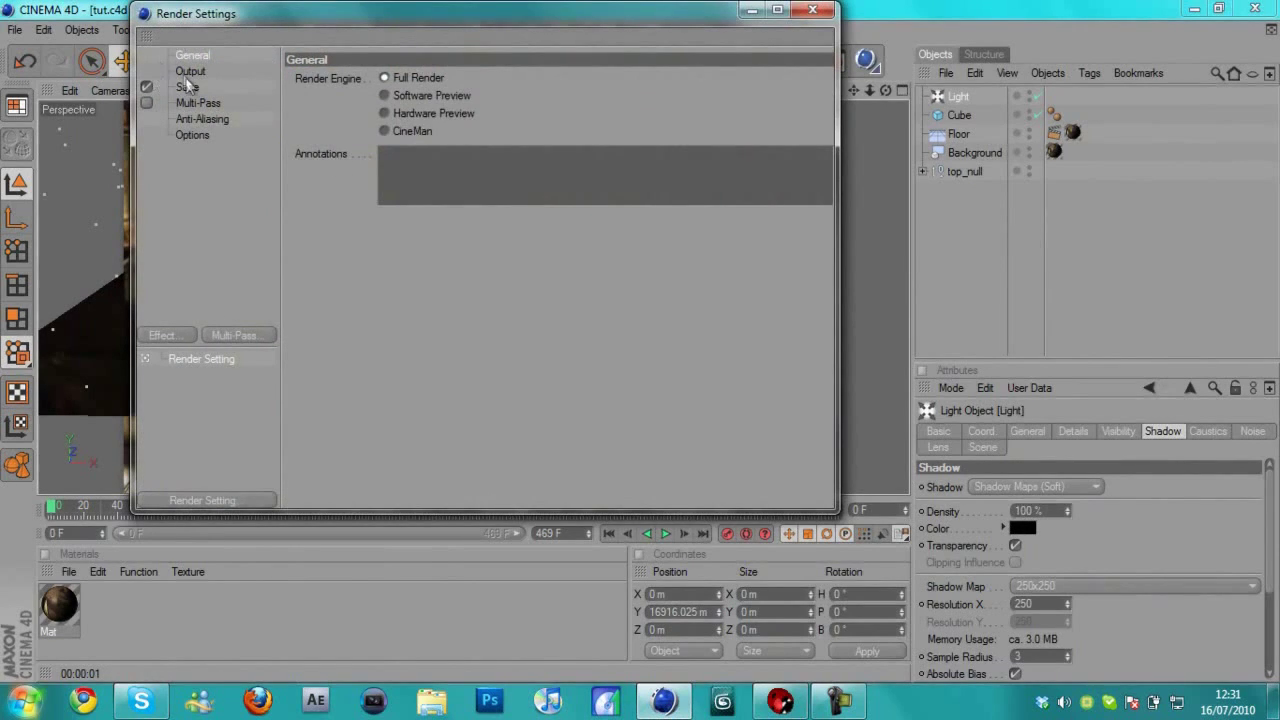
left_click(187, 74)
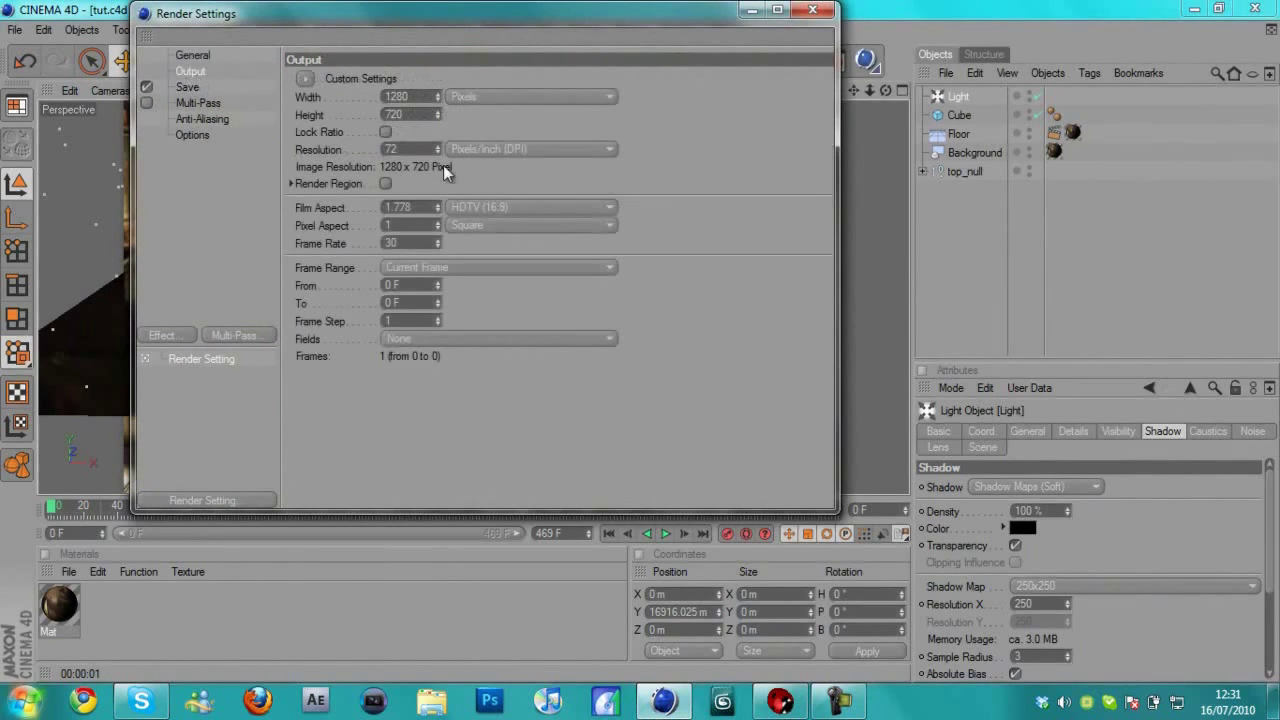
left_click(500, 267)
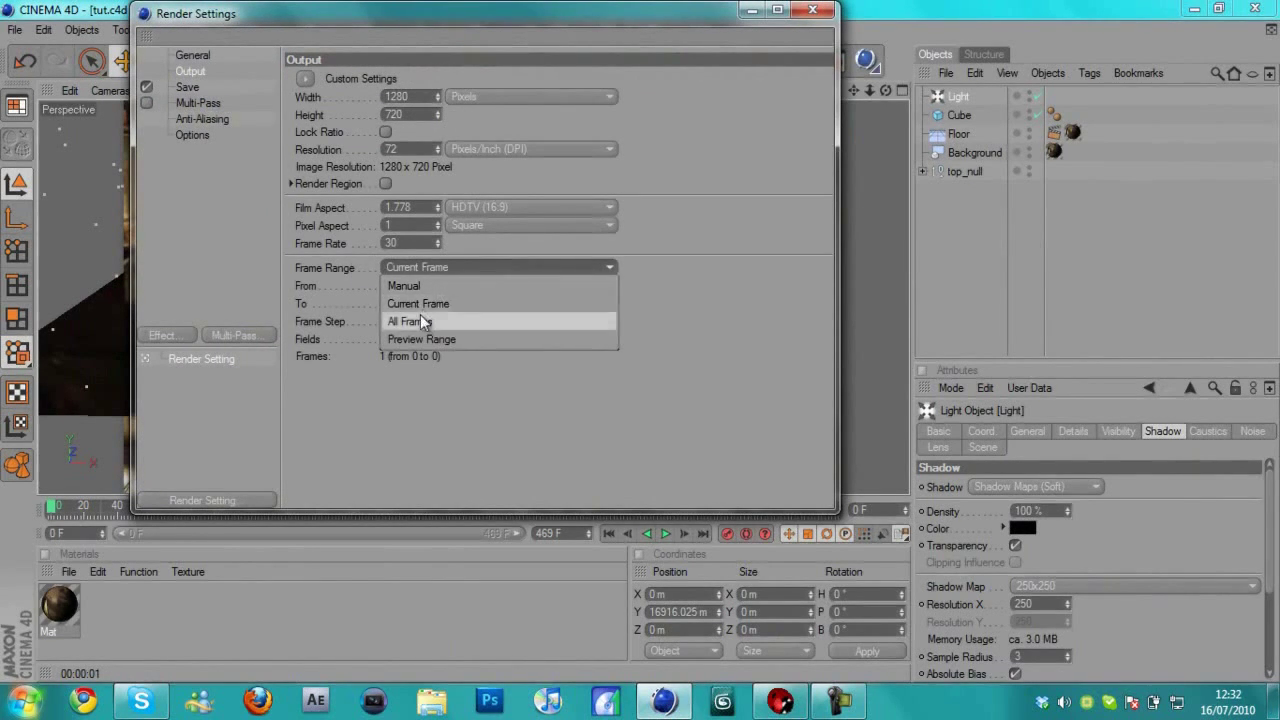
left_click(685, 246)
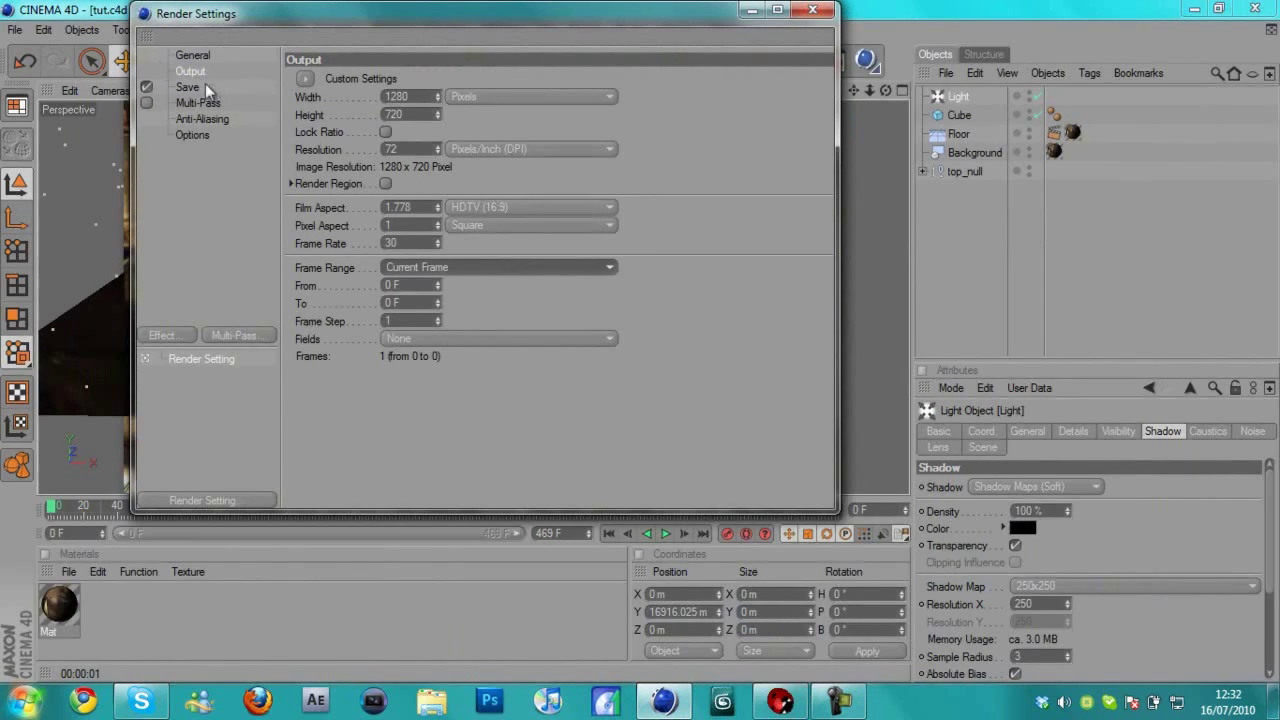
left_click(187, 87)
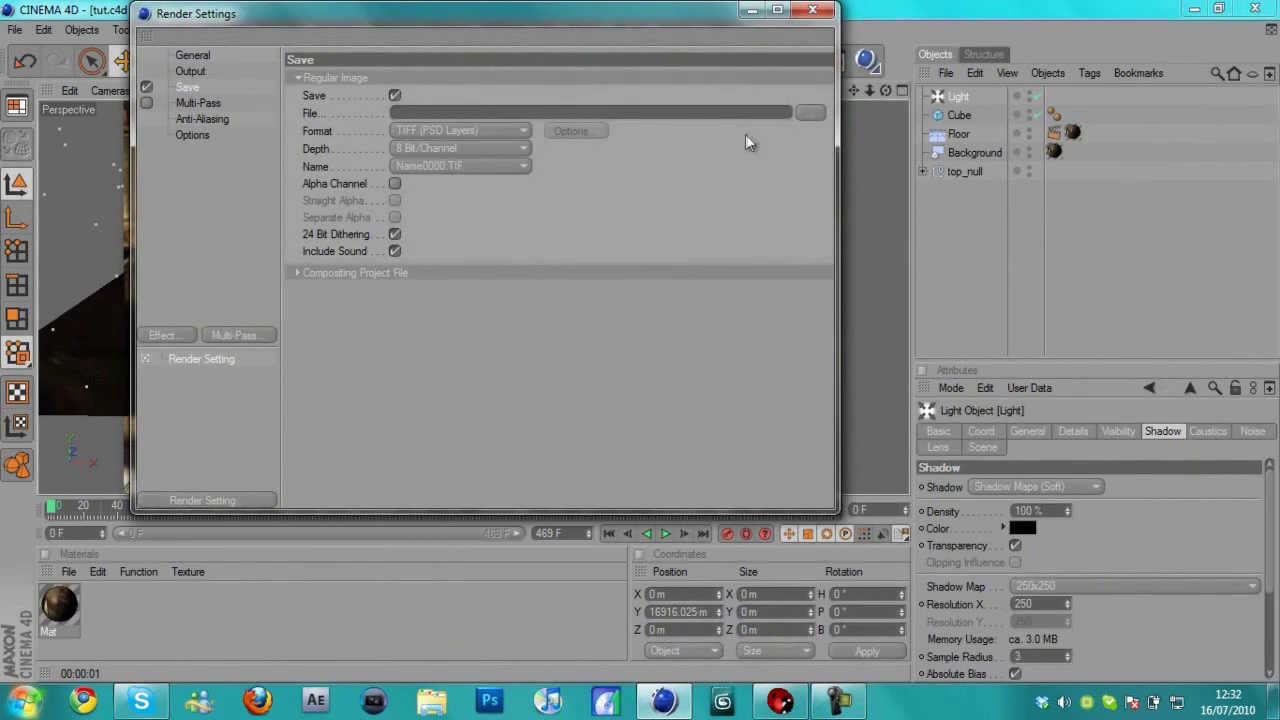
left_click(810, 112)
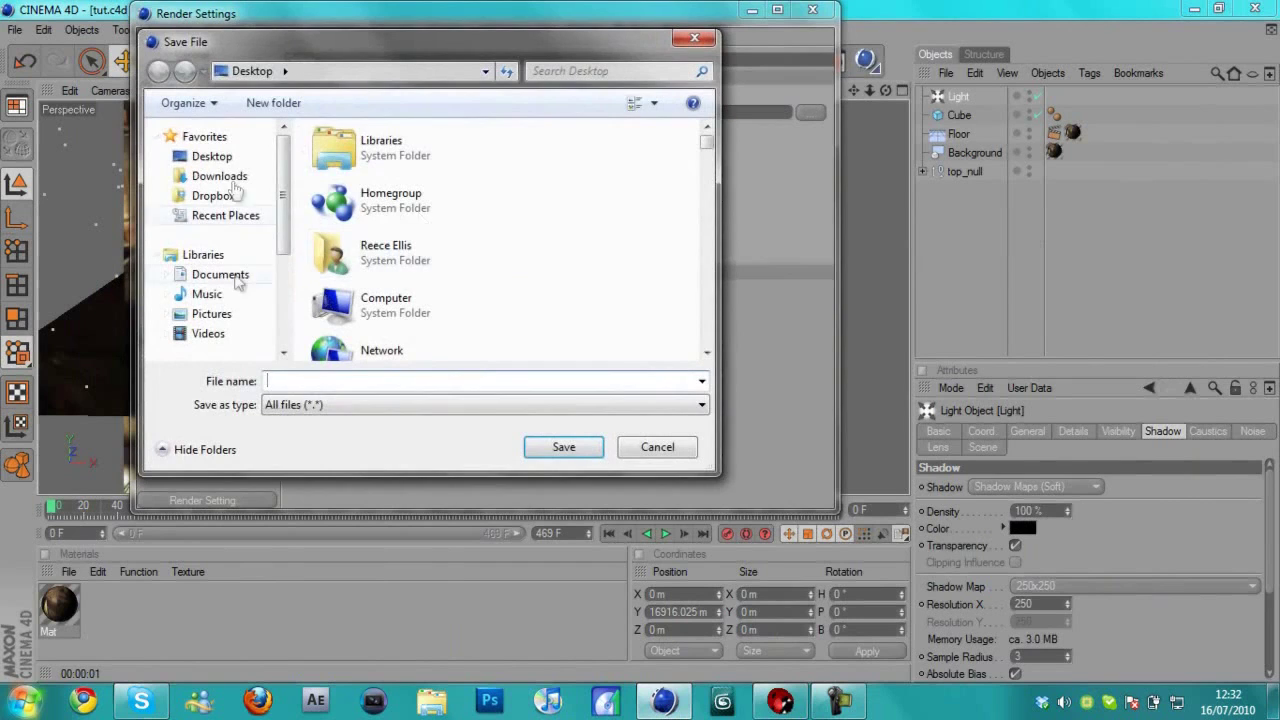
left_click(658, 447)
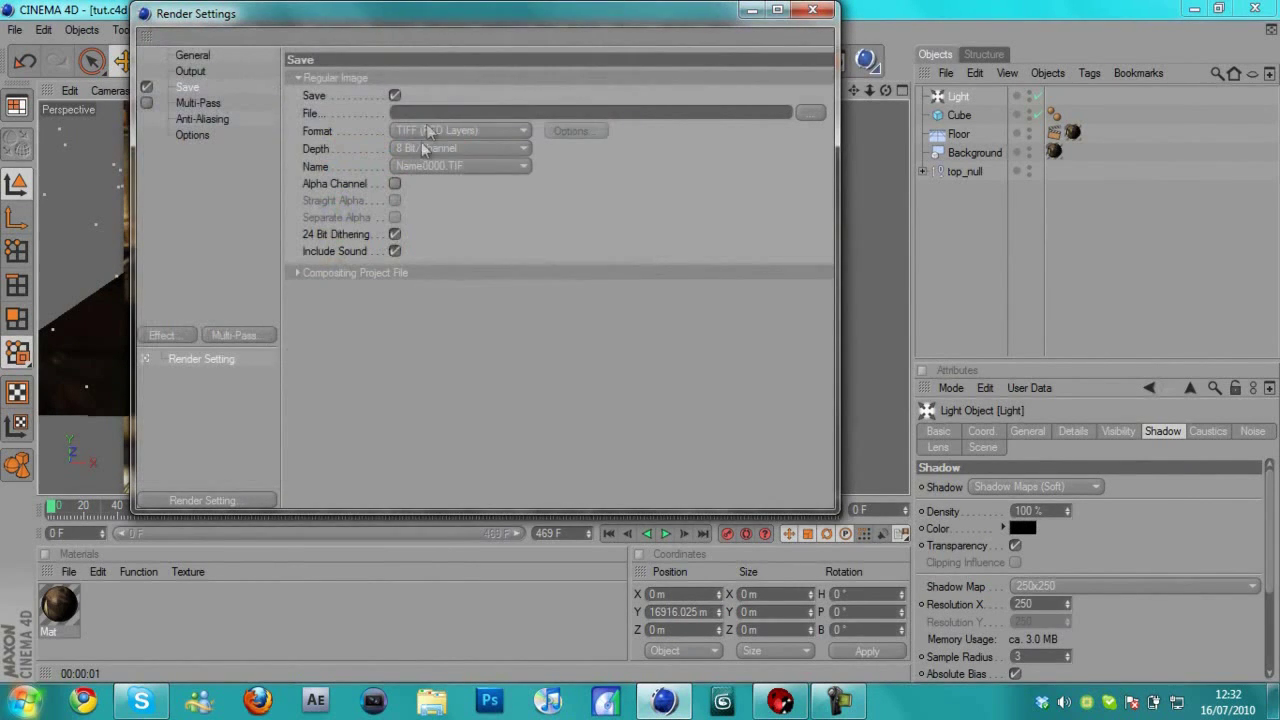
left_click(455, 131)
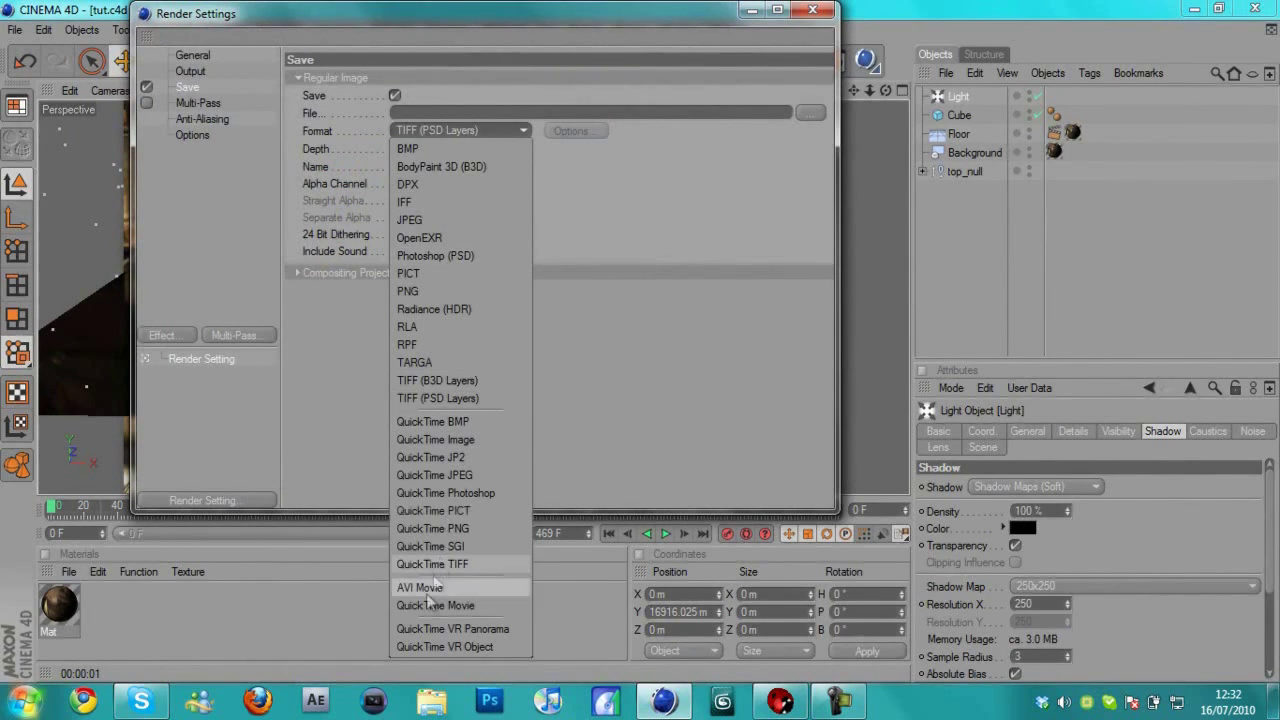
left_click(437, 606)
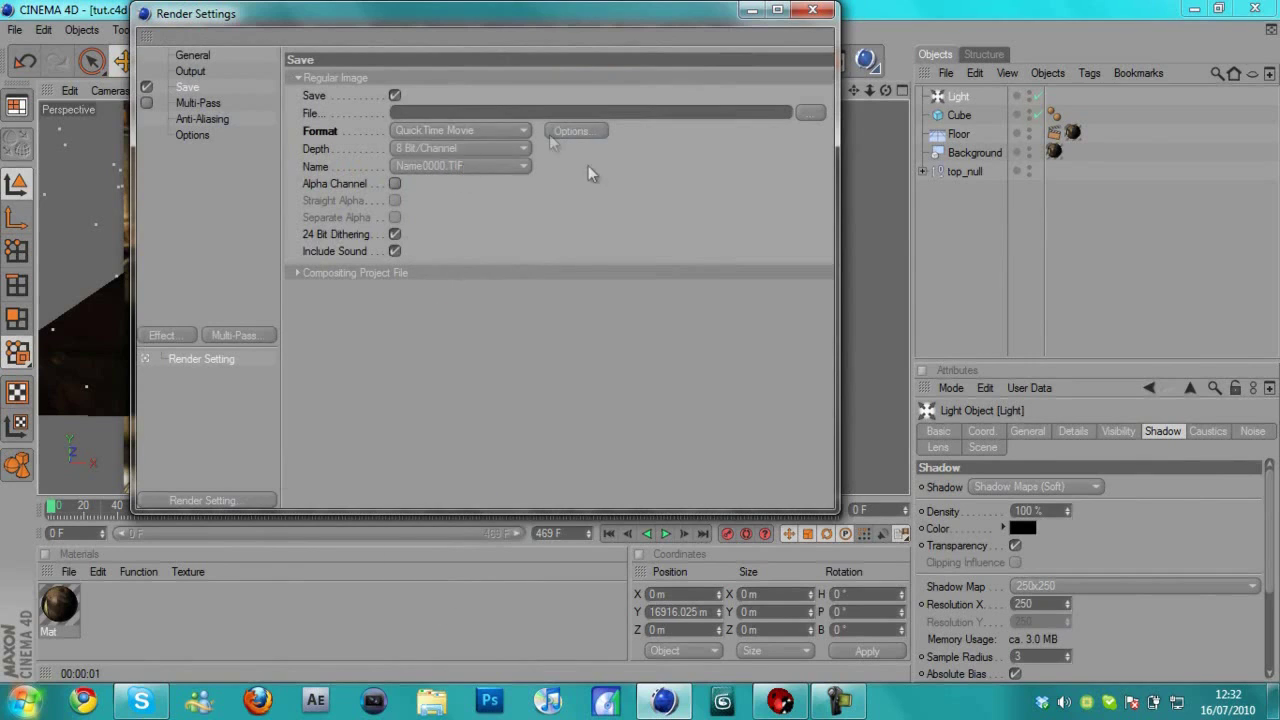
- Set anti-aliasing to Best with the Animation filter
left_click(203, 119)
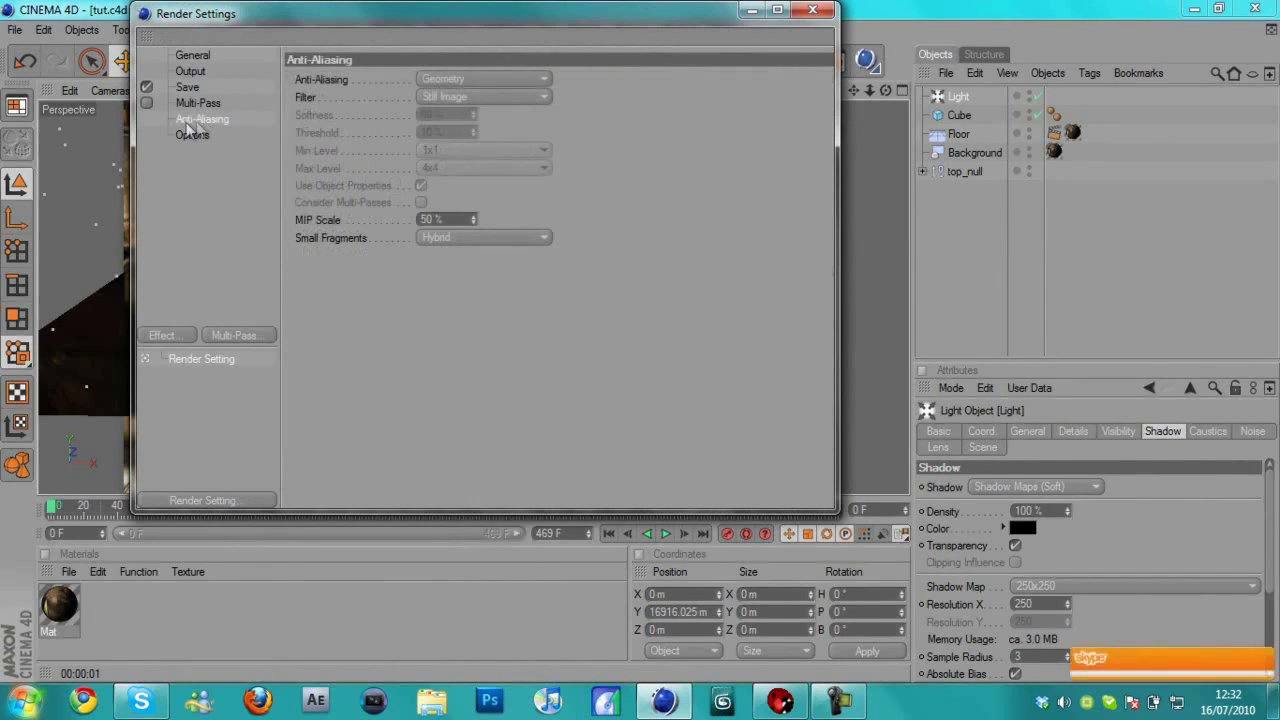
left_click(510, 80)
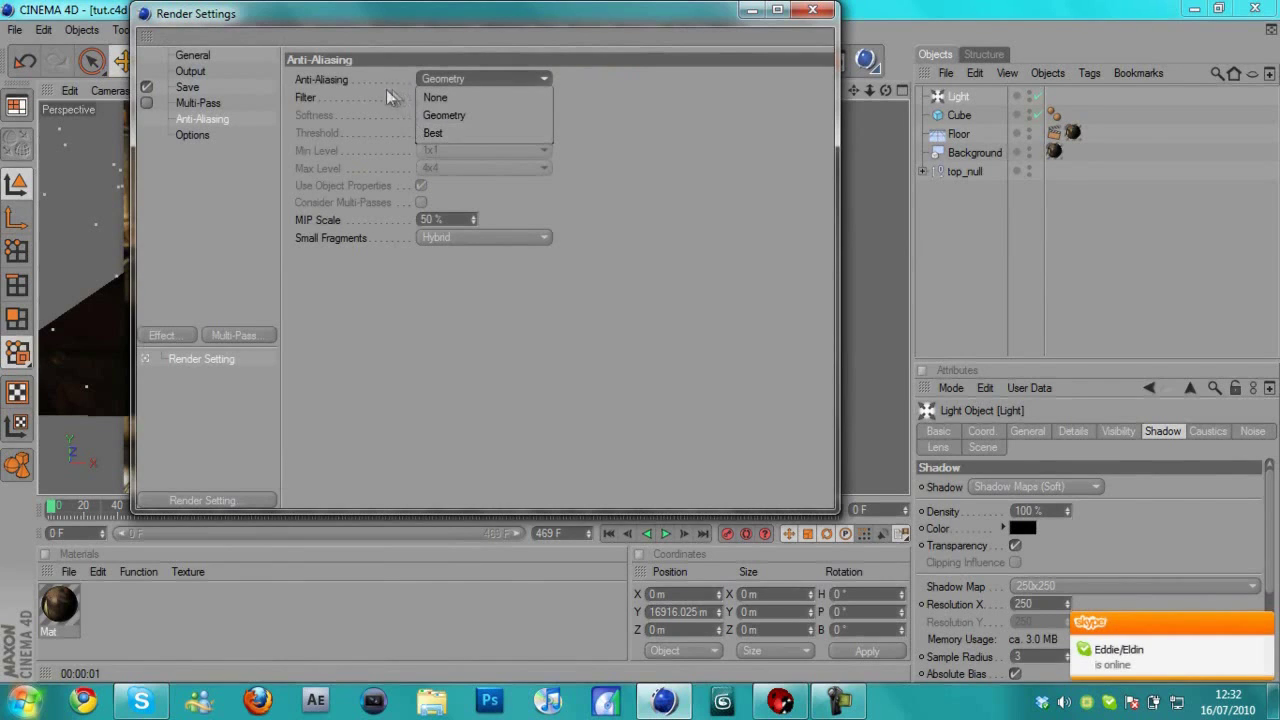
left_click(432, 134)
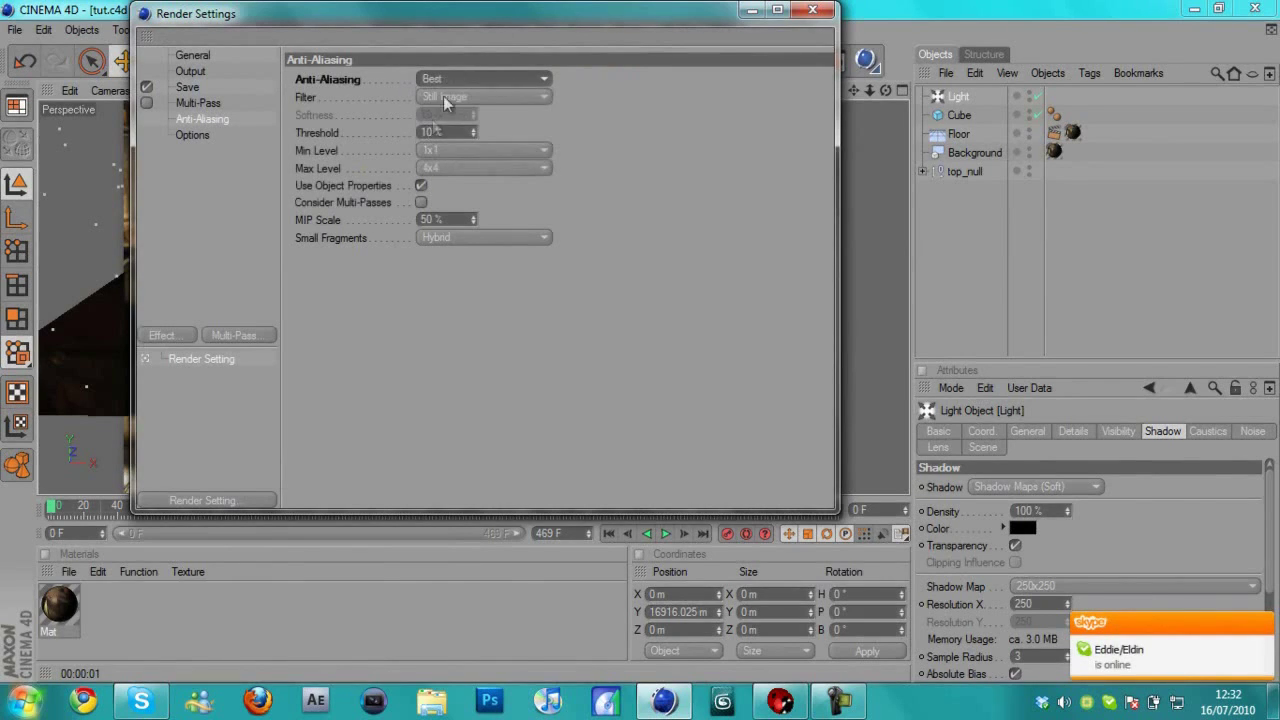
left_click(428, 98)
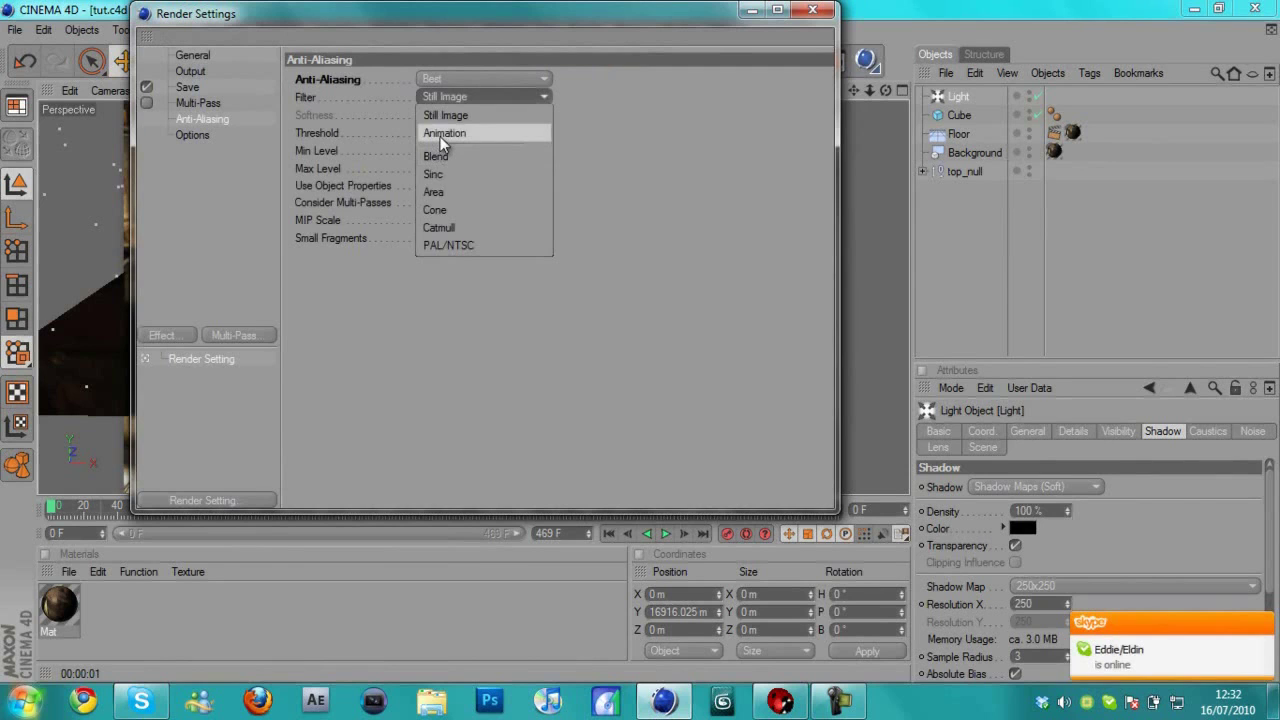
left_click(440, 131)
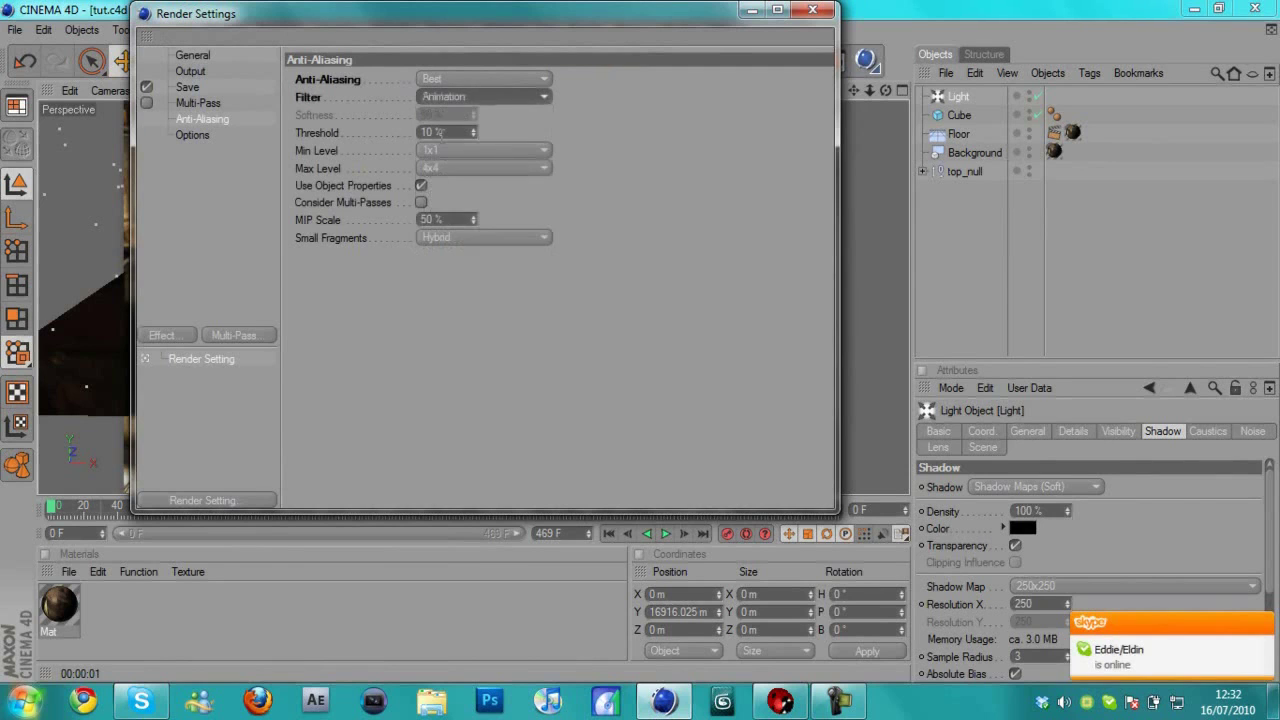
left_click(188, 232)
left_click(813, 11)
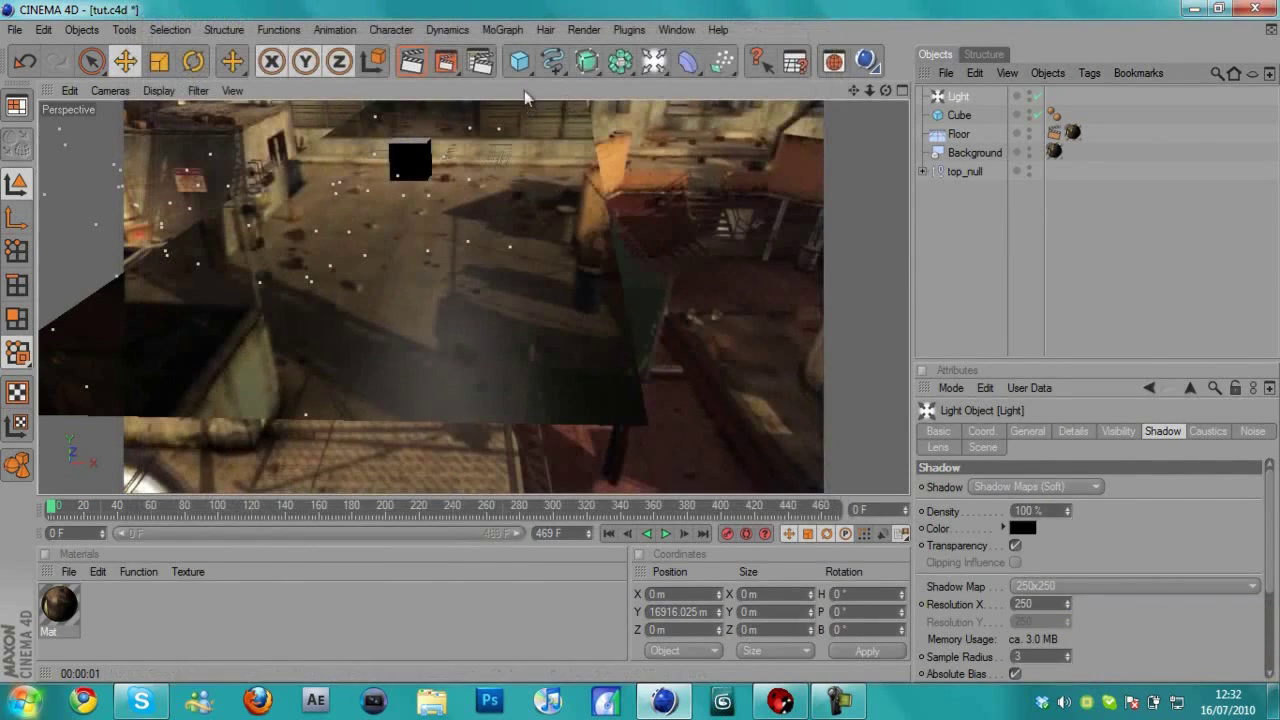
left_click_drag(444, 62, 560, 5)
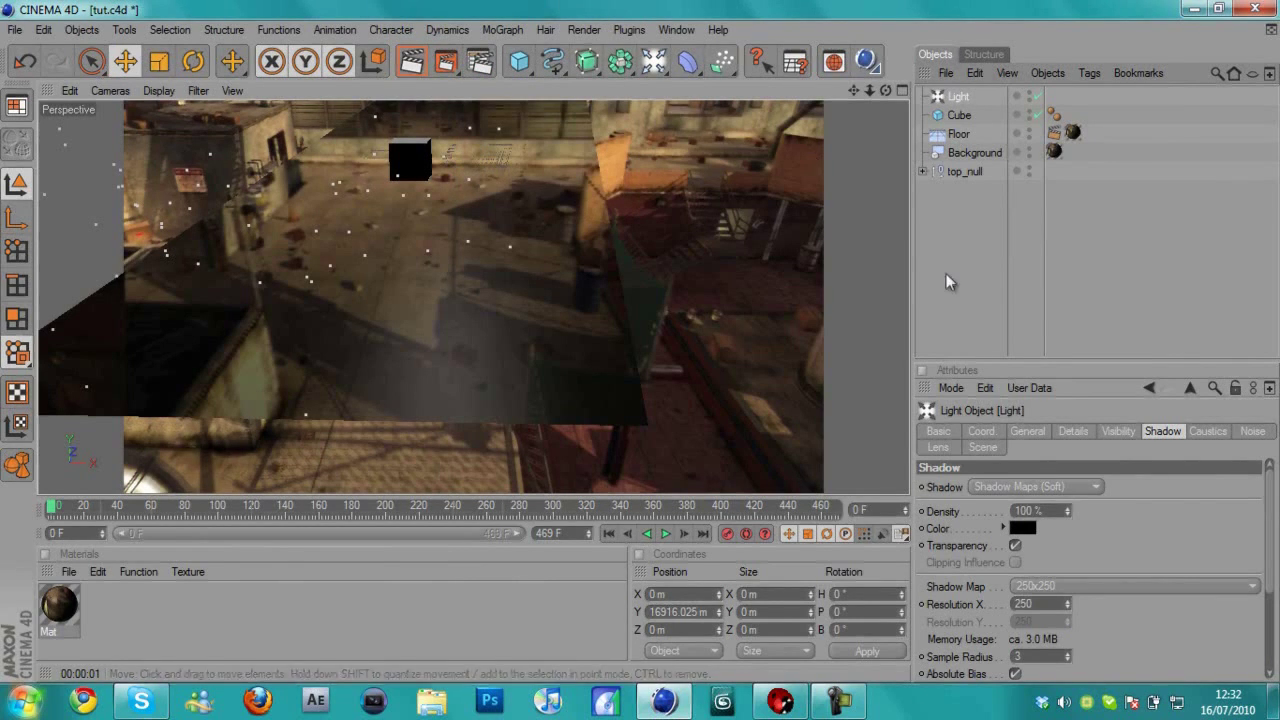
left_click(1022, 301)
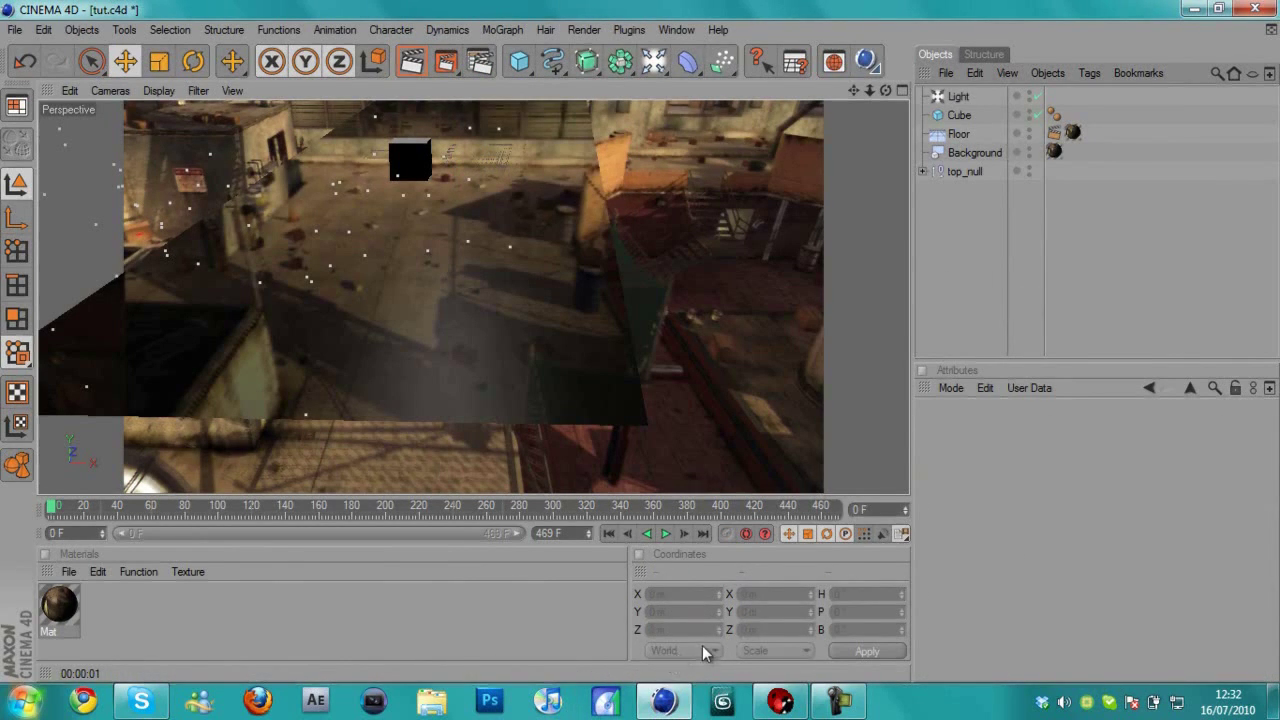
left_click(852, 706)
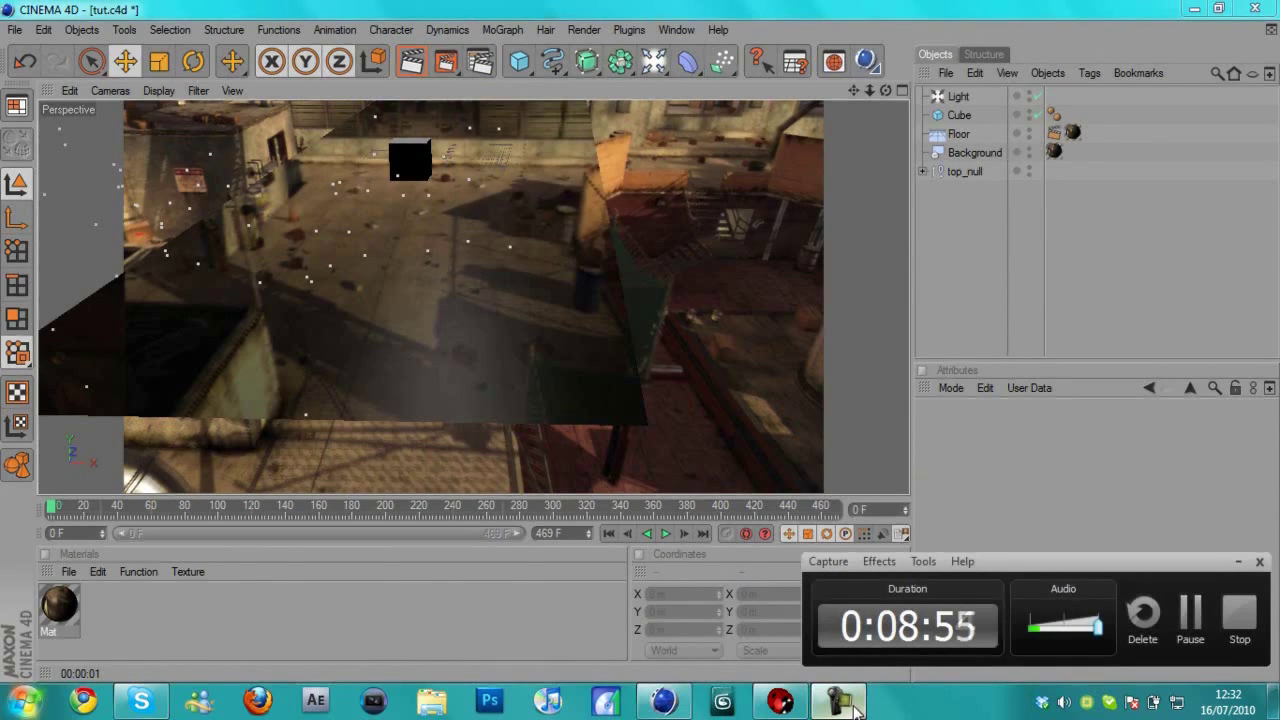